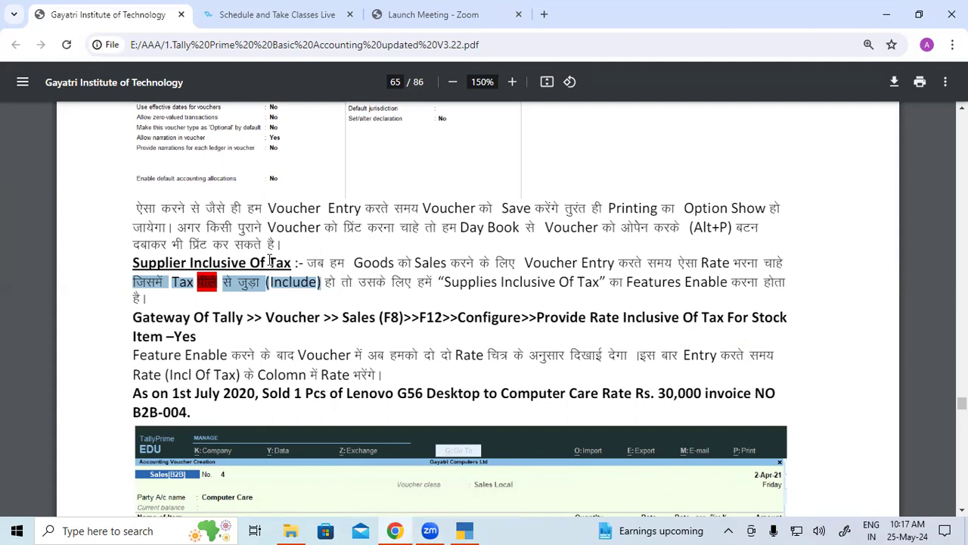
# Step: Read the Supplier Inclusive Of Tax notes covering its purpose, the configuration path and the Rate (Incl Of Tax) column
pyautogui.moveTo(360, 281); pyautogui.dragTo(764, 283)
pyautogui.moveTo(604, 299); pyautogui.dragTo(155, 295)
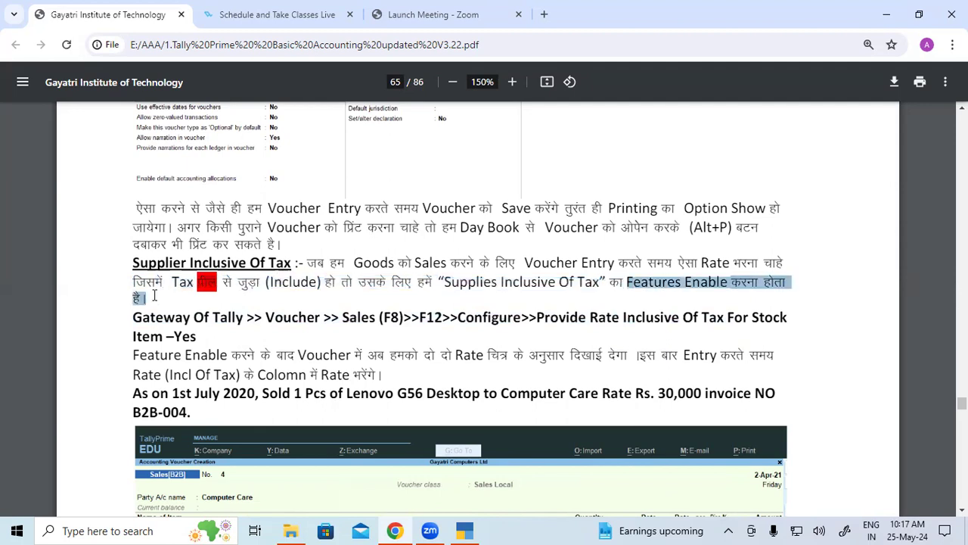
pyautogui.click(214, 301)
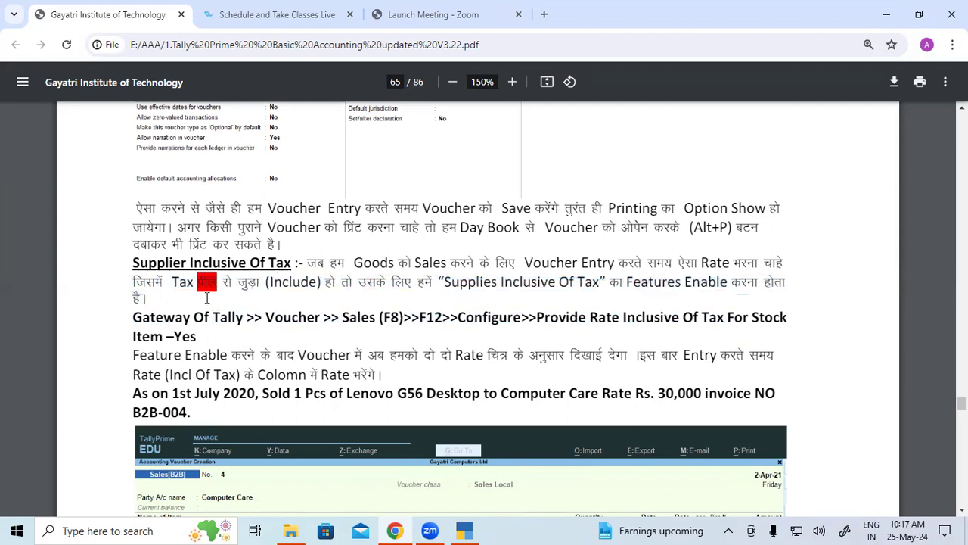
pyautogui.moveTo(143, 318); pyautogui.dragTo(263, 318)
pyautogui.doubleClick(276, 317)
pyautogui.moveTo(344, 318); pyautogui.dragTo(198, 336)
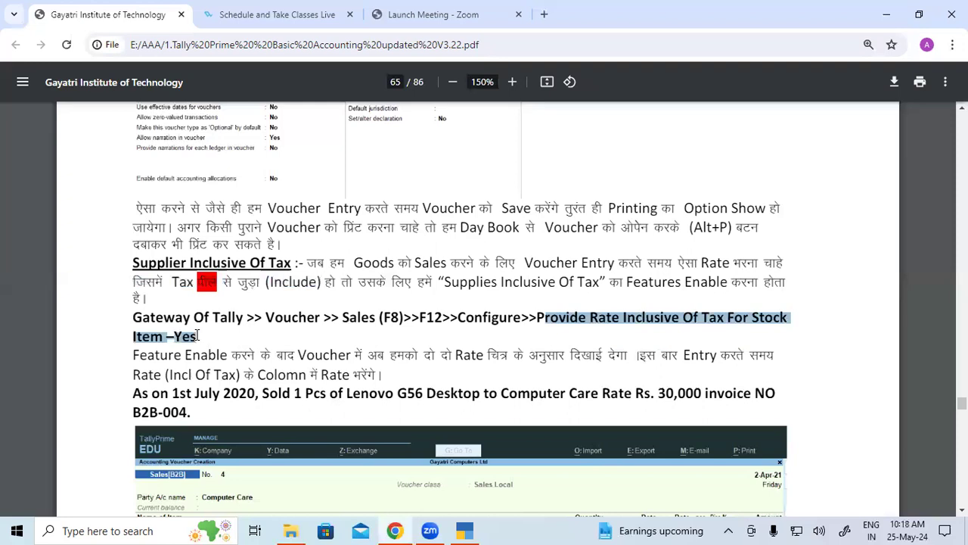
pyautogui.moveTo(136, 355); pyautogui.dragTo(525, 355)
pyautogui.click(433, 355)
pyautogui.click(524, 355)
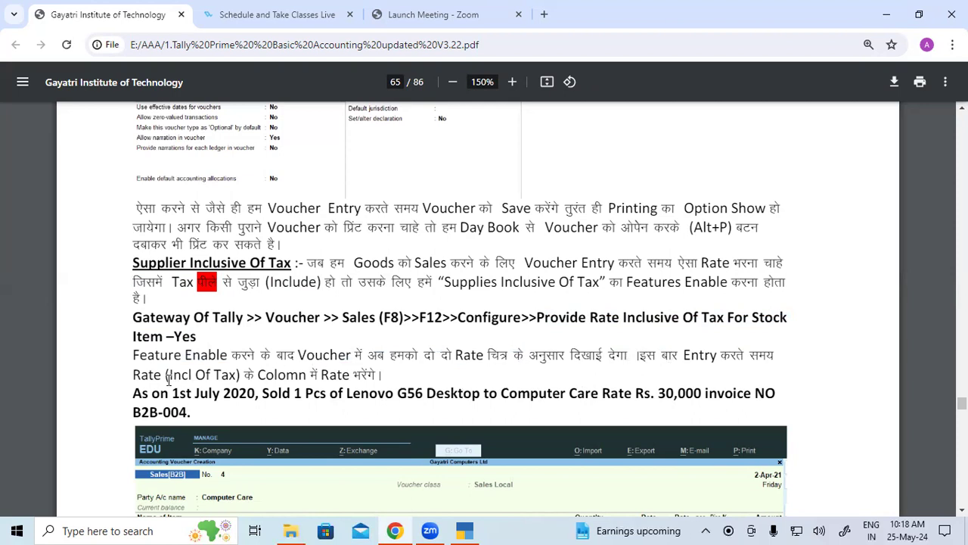
pyautogui.moveTo(134, 375); pyautogui.dragTo(246, 376)
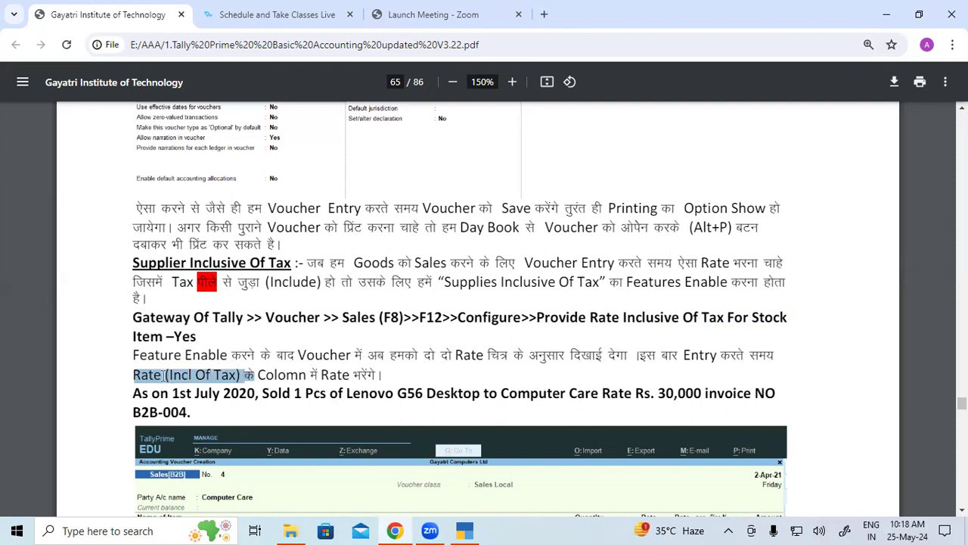
pyautogui.click(243, 375)
pyautogui.moveTo(173, 378); pyautogui.dragTo(238, 376)
# Step: Read the sample transaction's date, item, party, rate and invoice number, and examine the voucher illustration beneath it
pyautogui.click(168, 393)
pyautogui.moveTo(134, 393); pyautogui.dragTo(479, 394)
pyautogui.click(274, 392)
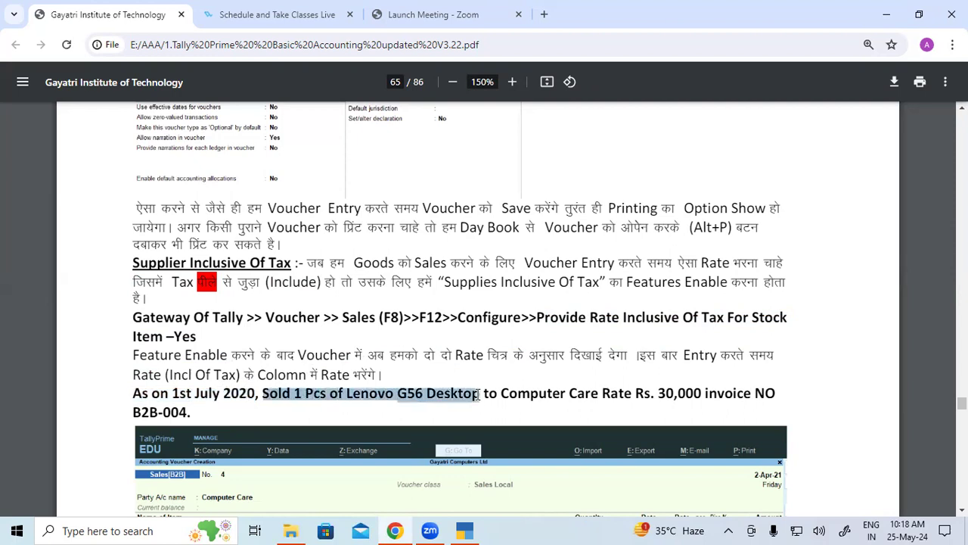
pyautogui.scroll(-3, 456, 371)
pyautogui.click(393, 209)
pyautogui.moveTo(315, 204); pyautogui.dragTo(752, 205)
pyautogui.click(534, 207)
pyautogui.moveTo(255, 226); pyautogui.dragTo(194, 224)
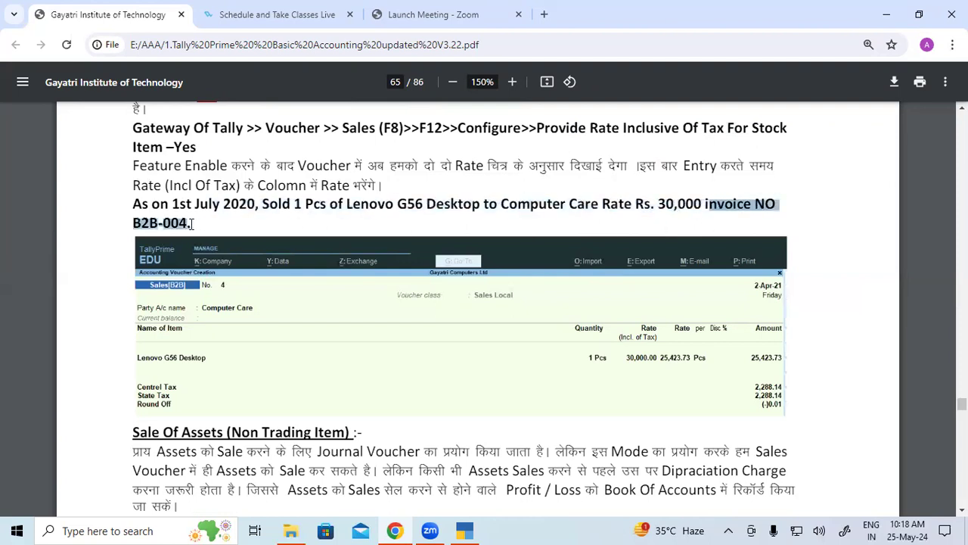
pyautogui.click(350, 342)
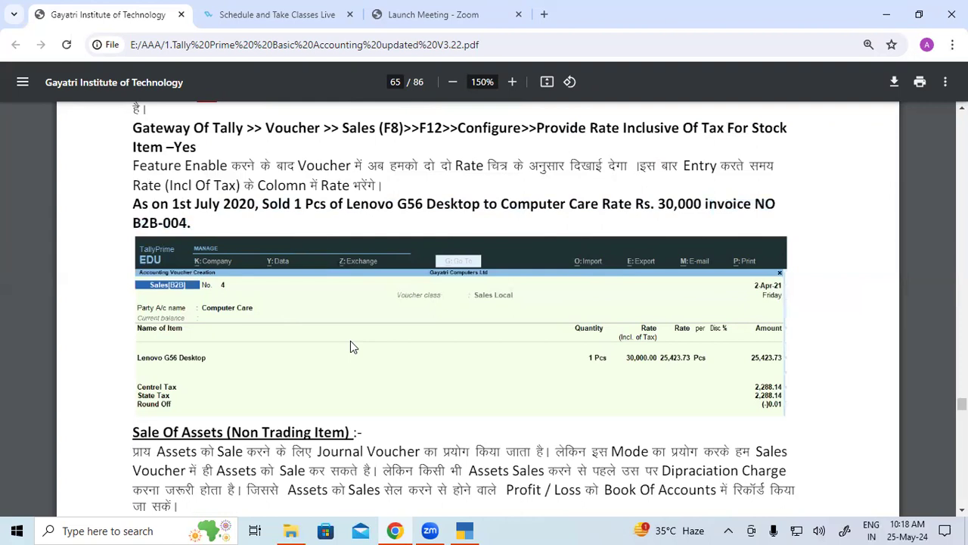
pyautogui.hotkey('alt', 'Tab')
pyautogui.hotkey('alt', 'Tab')
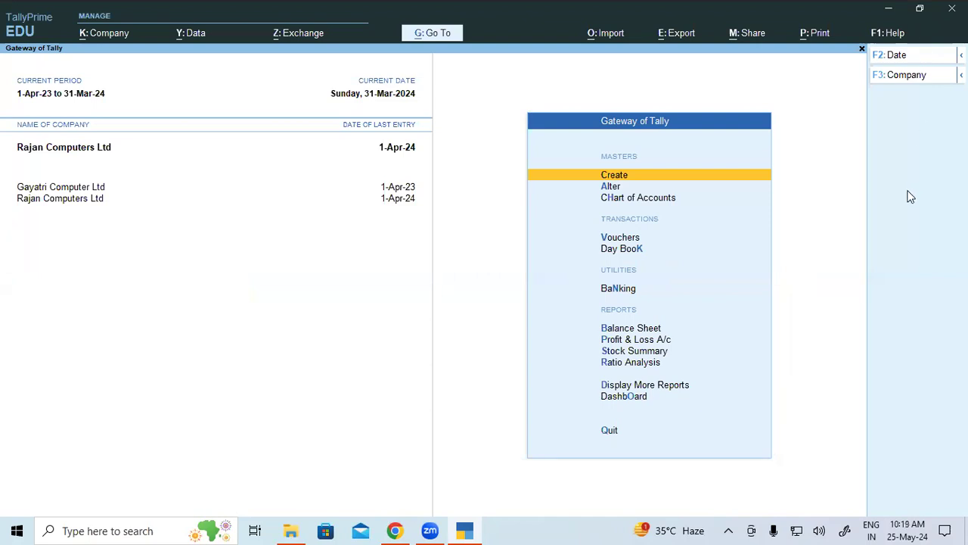
pyautogui.click(888, 14)
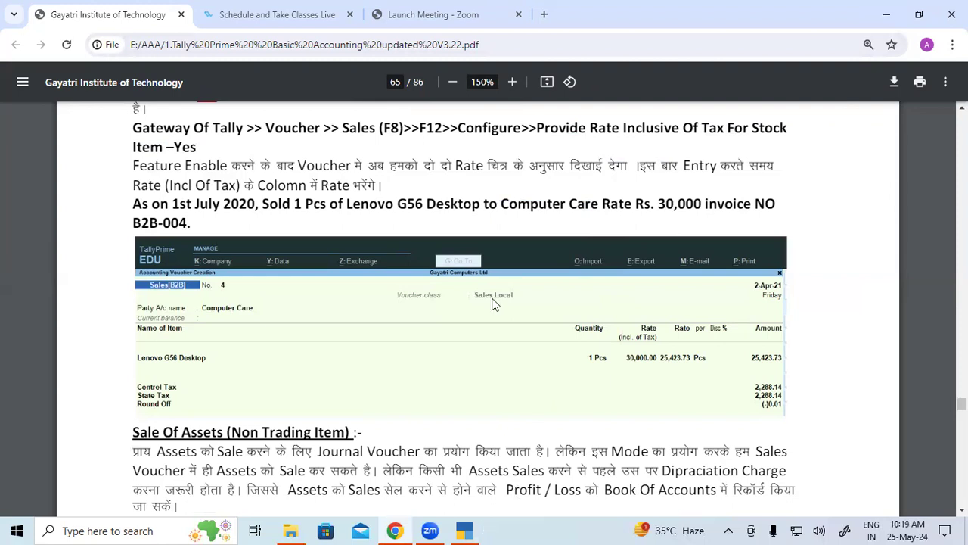
pyautogui.press('F11')
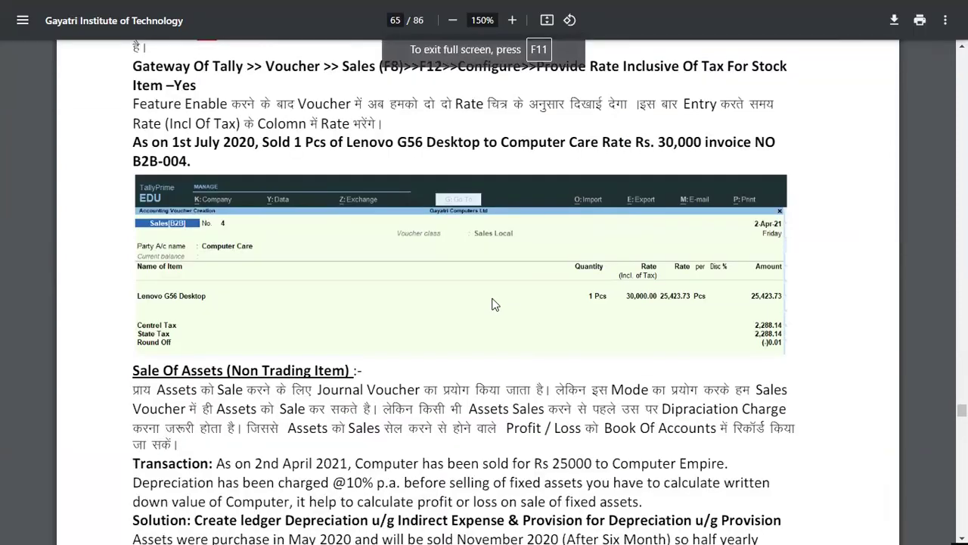
pyautogui.press('F11')
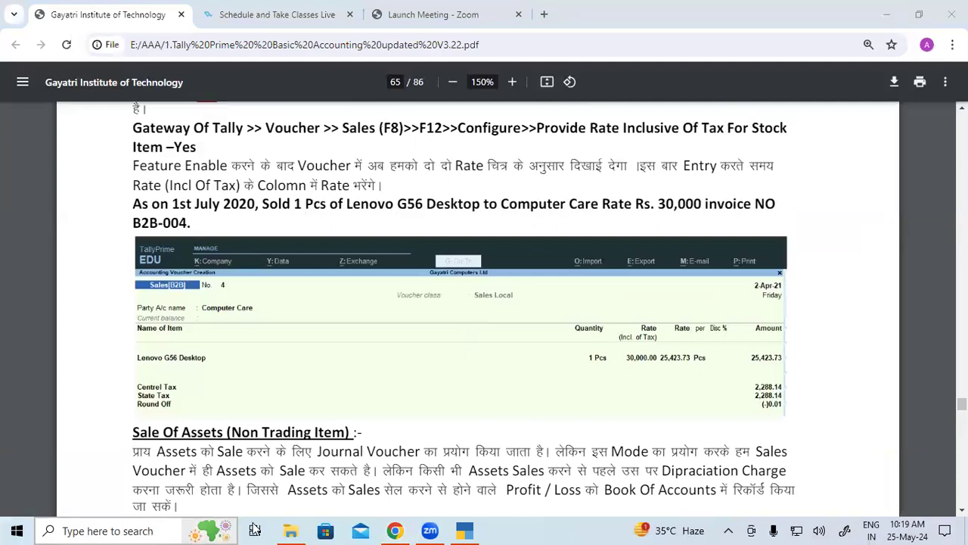
pyautogui.click(144, 530)
pyautogui.click(605, 228)
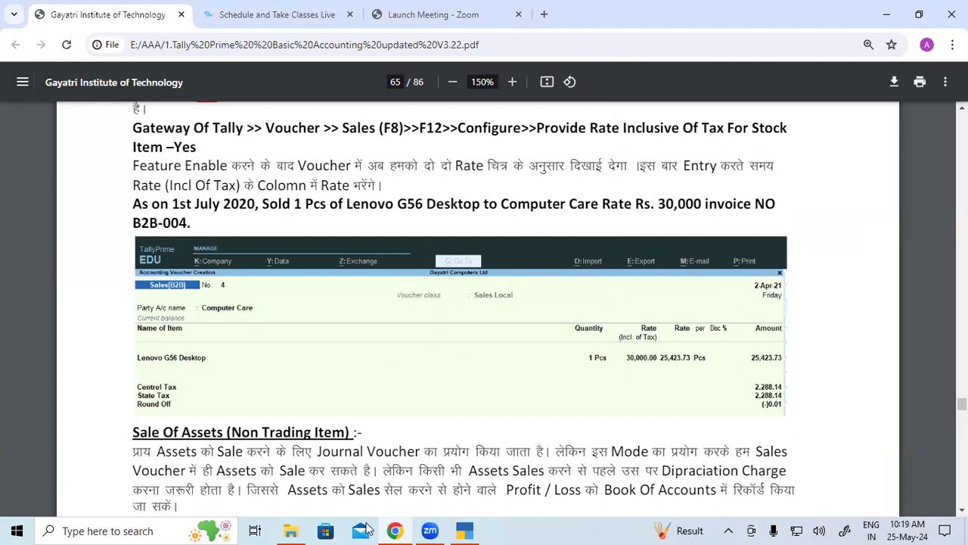
pyautogui.hotkey('alt', 'Tab')
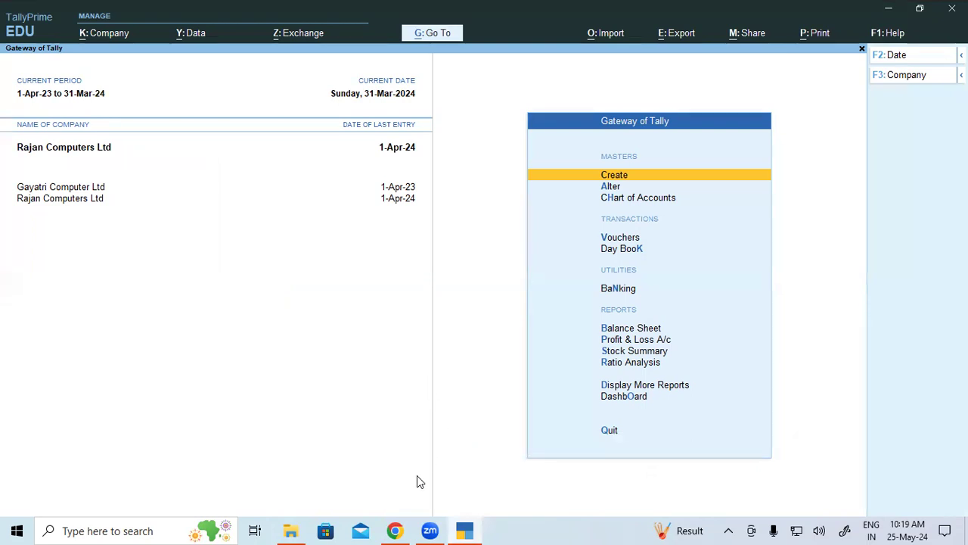
pyautogui.hotkey('alt', 'Tab')
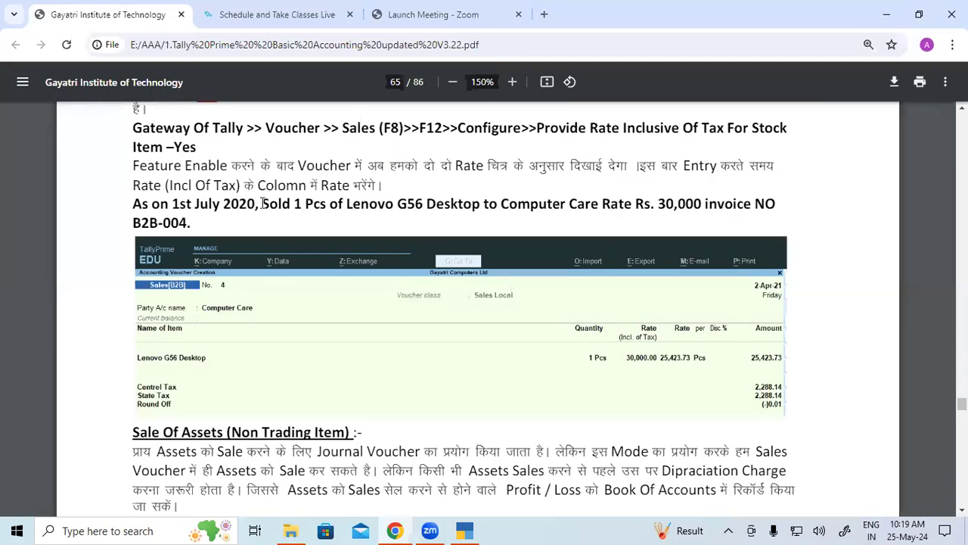
# Step: Check the item and party in the sample transaction, then switch to TallyPrime and start a Sales voucher
pyautogui.doubleClick(432, 204)
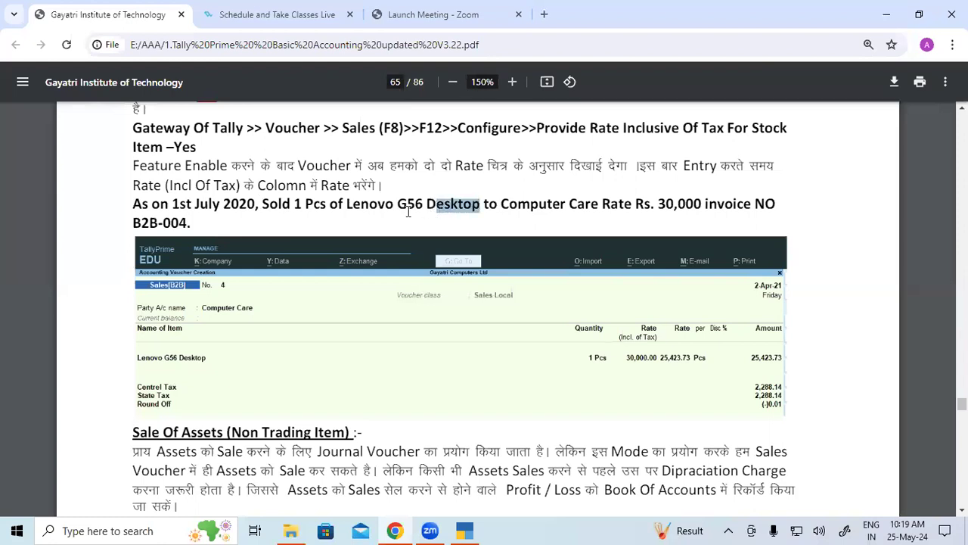
pyautogui.moveTo(350, 204); pyautogui.dragTo(627, 204)
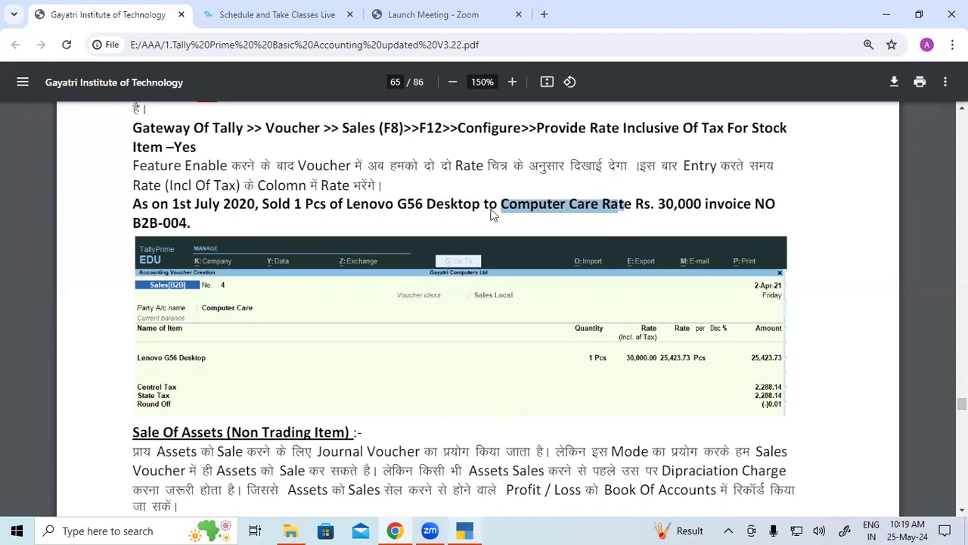
pyautogui.hotkey('alt', 'Tab')
pyautogui.press('Down')
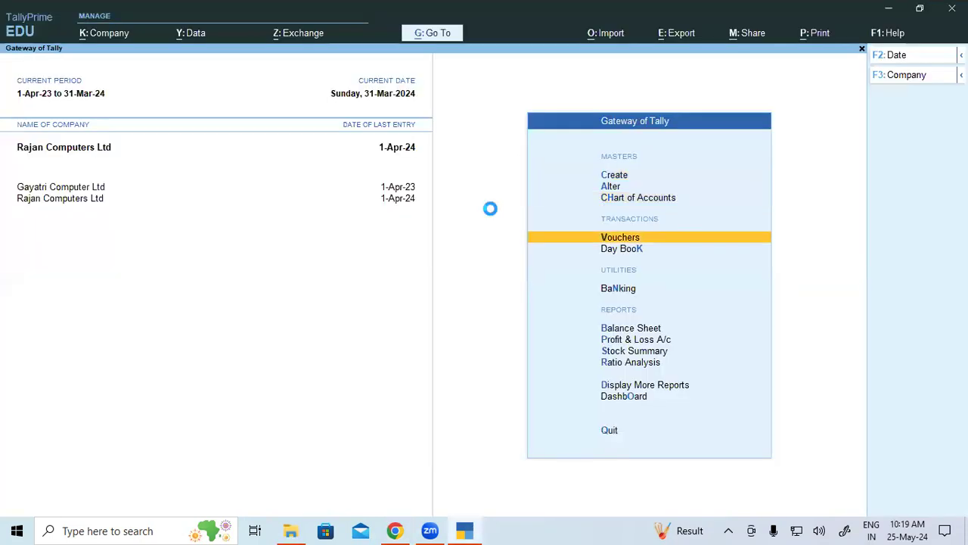
pyautogui.press('Return')
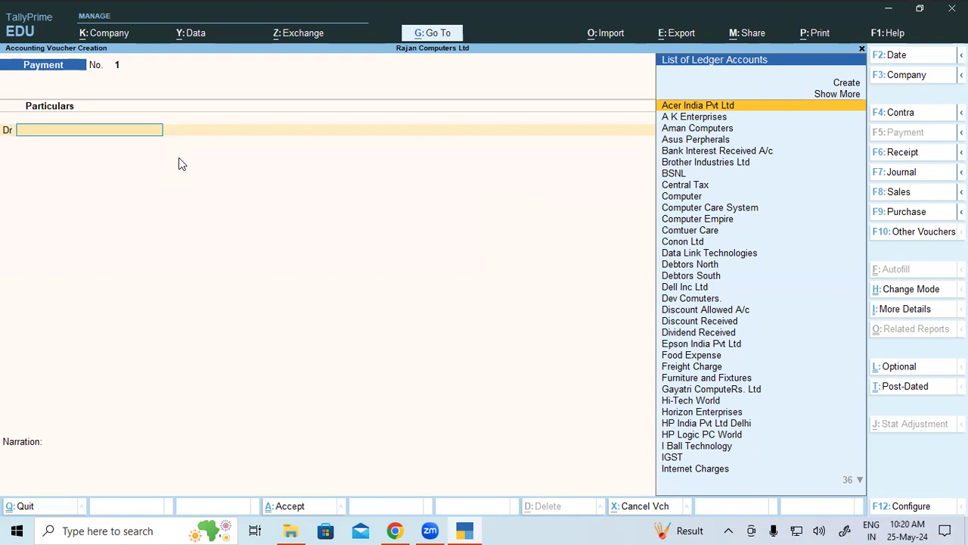
pyautogui.press('F8')
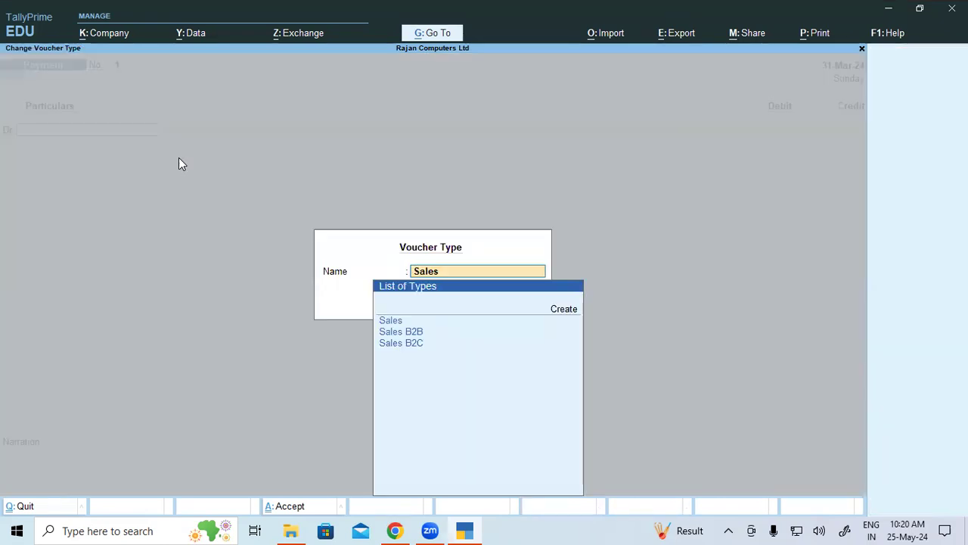
pyautogui.press('Return')
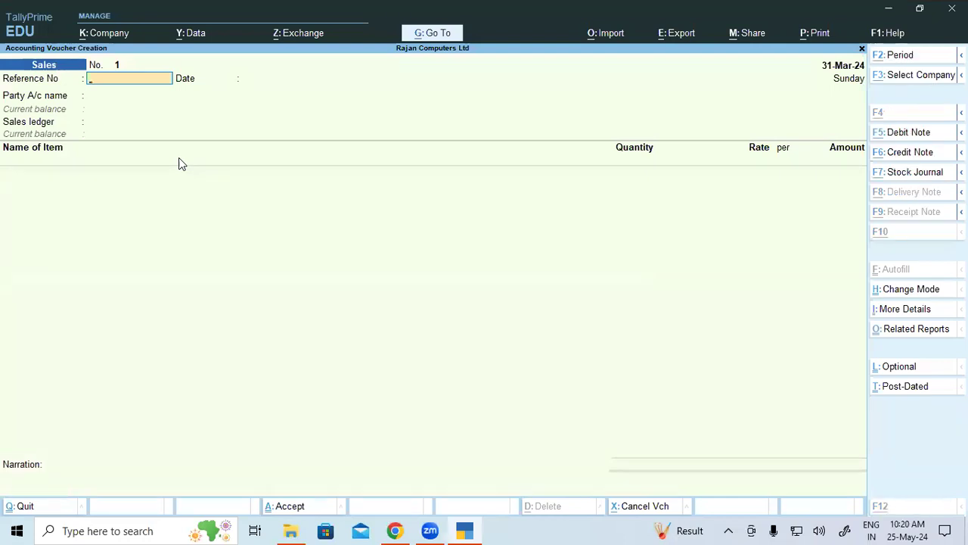
# Step: Check the sample invoice number in the PDF and change the voucher type to Sales B2B with class Sales Local
pyautogui.hotkey('alt', 'Tab')
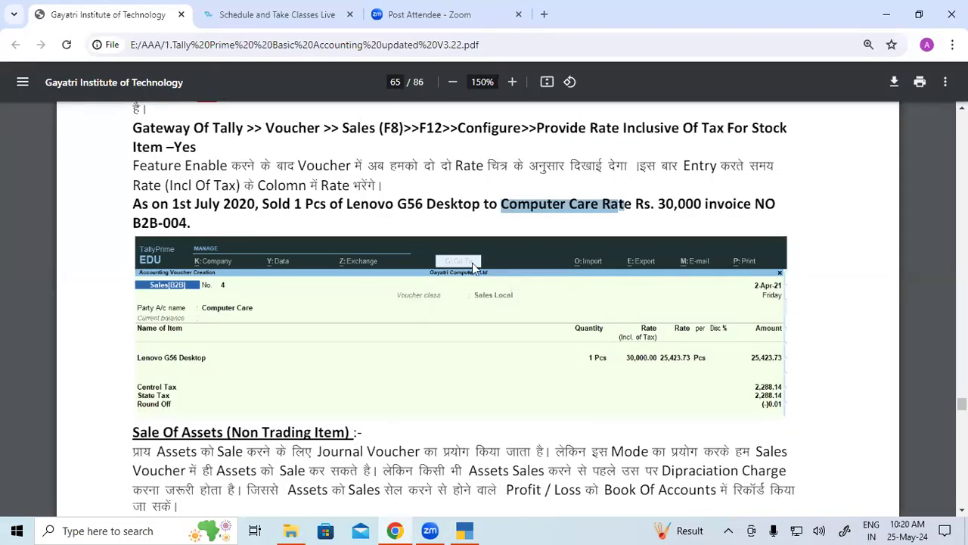
pyautogui.moveTo(132, 222); pyautogui.dragTo(175, 222)
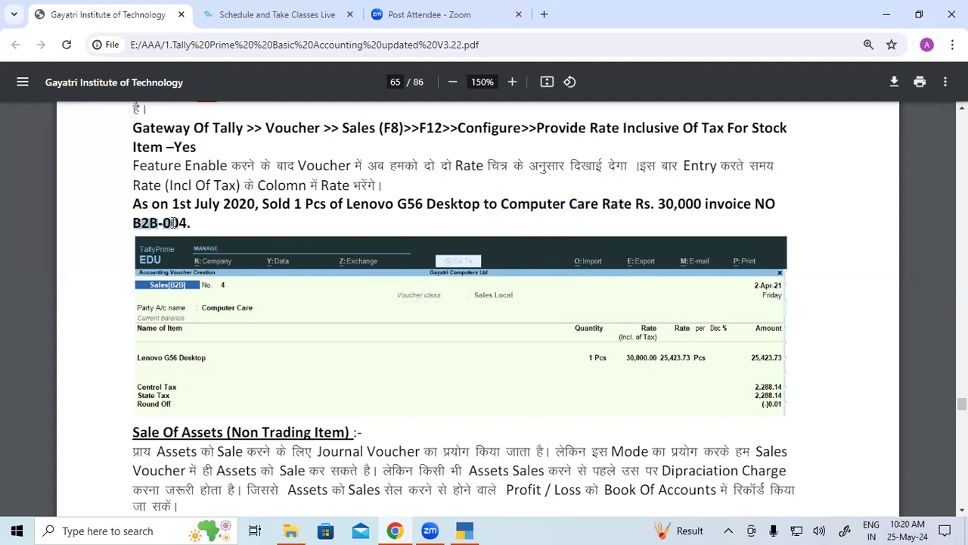
pyautogui.hotkey('alt', 'Tab')
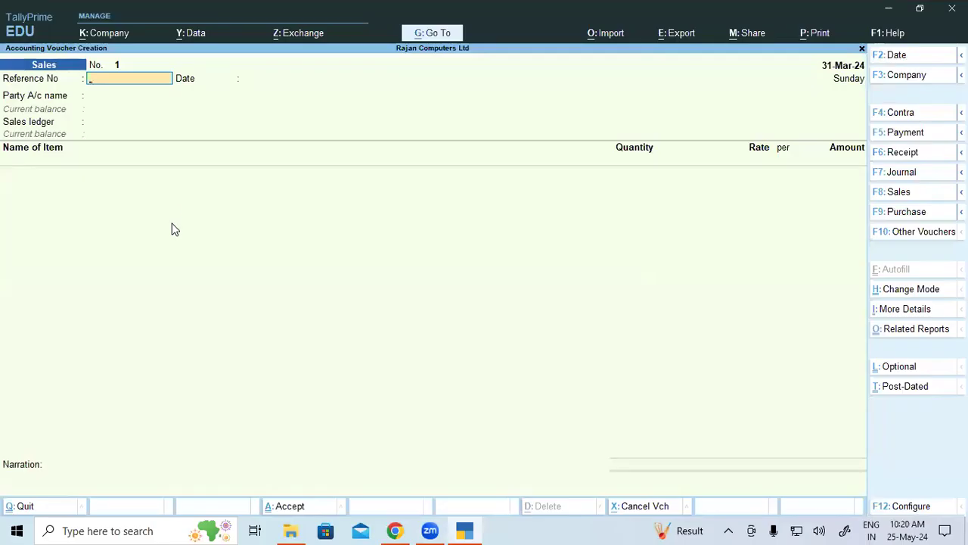
pyautogui.press('F8')
pyautogui.press('Down')
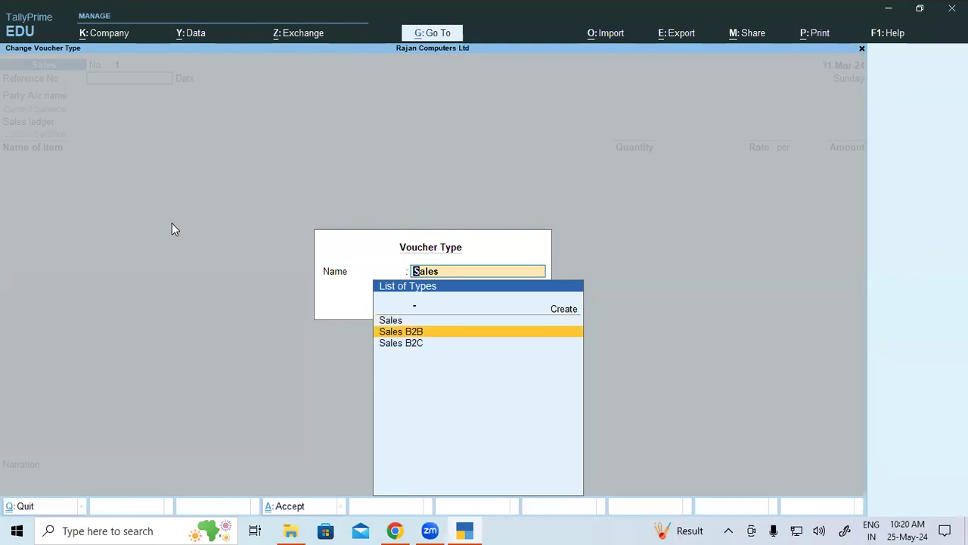
pyautogui.press('Return')
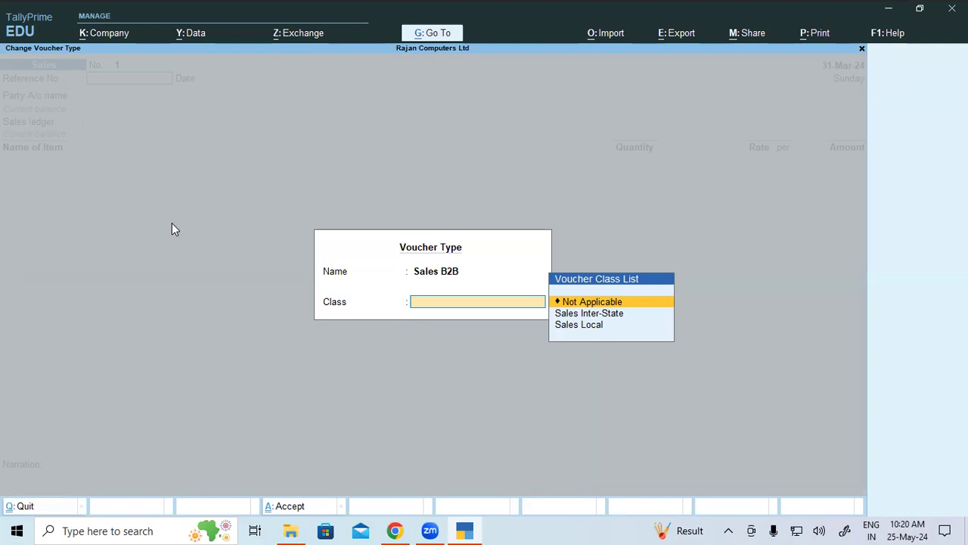
pyautogui.press('Down')
pyautogui.press('Down')
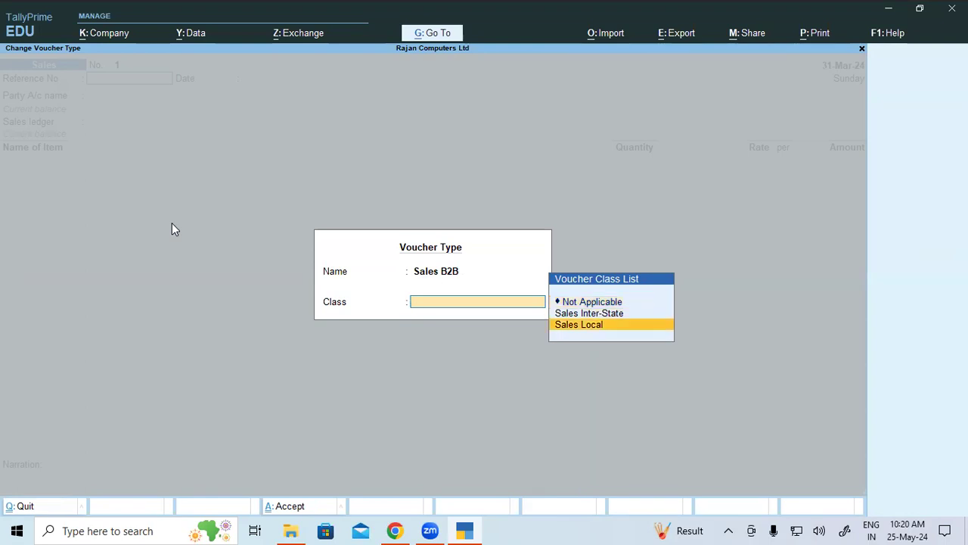
pyautogui.press('Return')
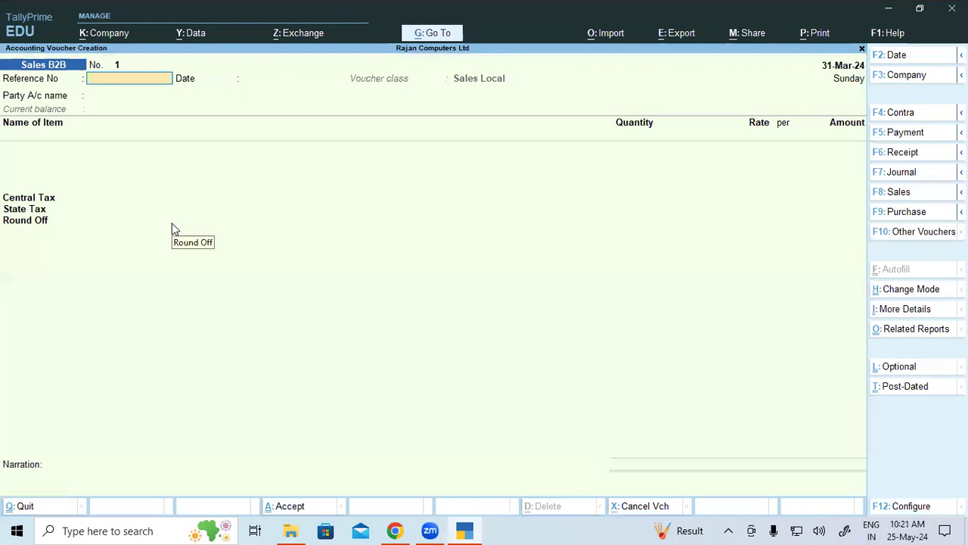
# Step: Enter reference number B2B-004 with date 1-Apr-23, then abandon the Sales B2B voucher without saving
pyautogui.write('B2B-004')
pyautogui.press('Return')
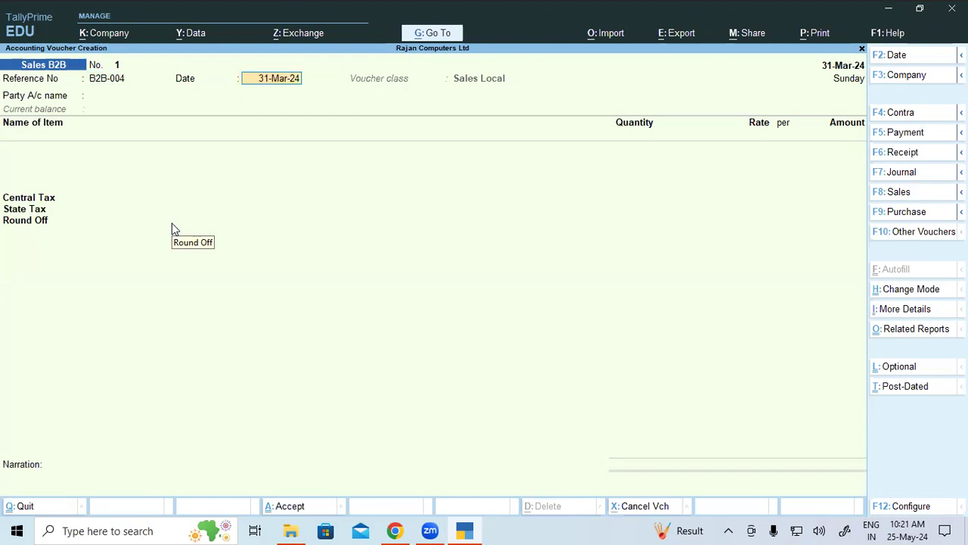
pyautogui.write('0')
pyautogui.write('-04')
pyautogui.press('Return')
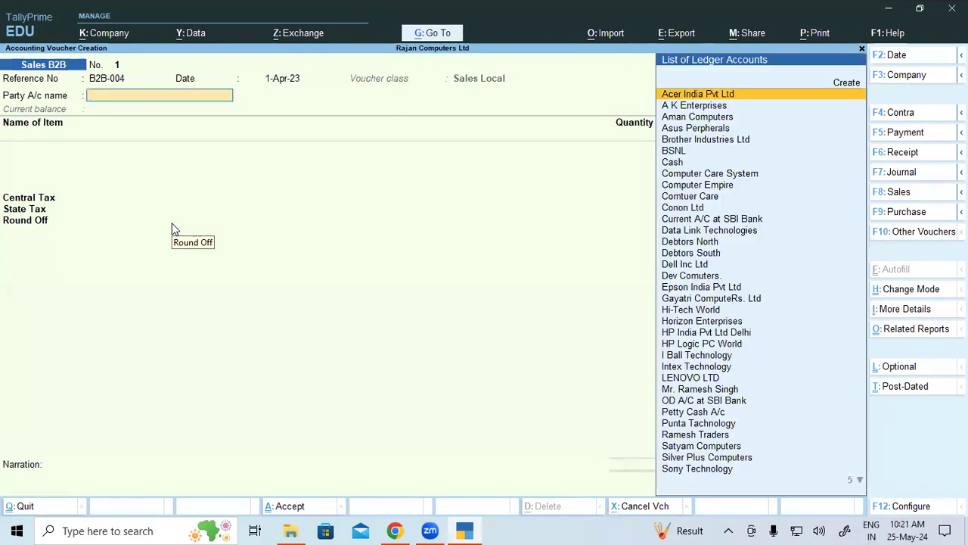
pyautogui.press('BackSpace')
pyautogui.press('BackSpace')
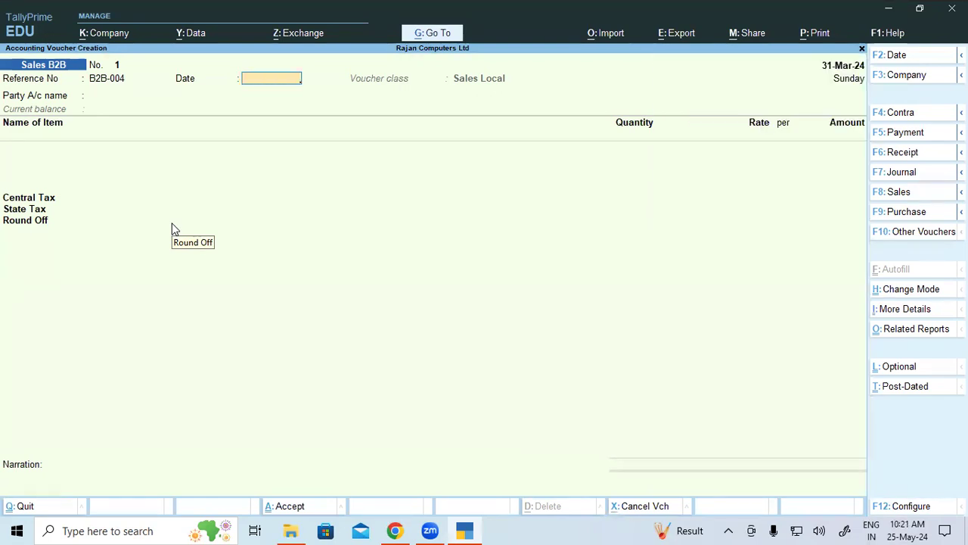
pyautogui.press('Escape')
pyautogui.press('y')
# Step: Open the Day Book, try to change its period, and return to the Gateway of Tally
pyautogui.press('Return')
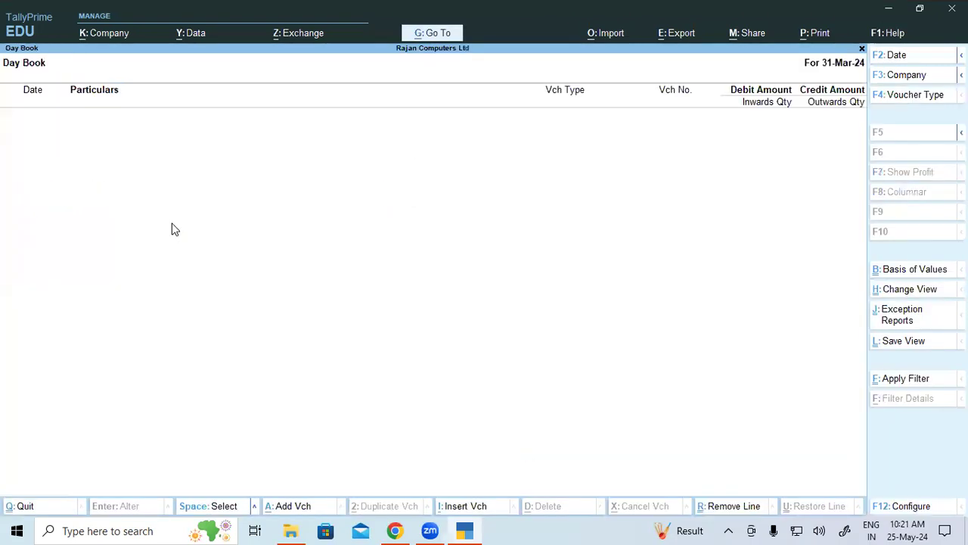
pyautogui.press('alt')
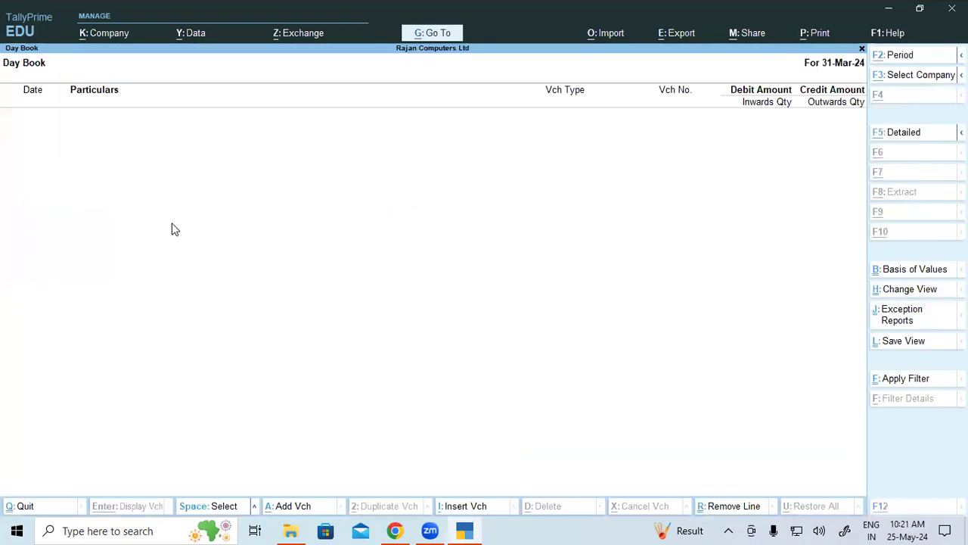
pyautogui.press('F2')
pyautogui.press('BackSpace')
pyautogui.press('Escape')
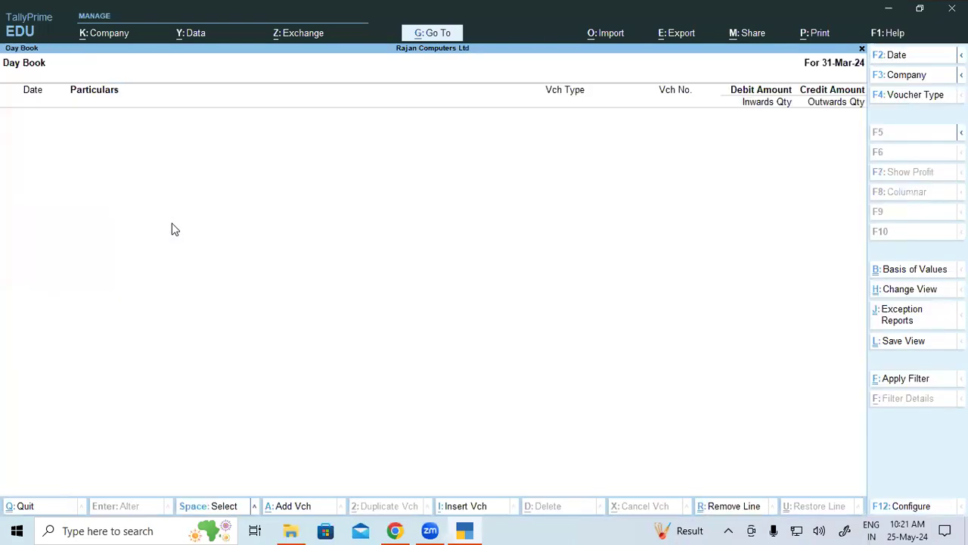
pyautogui.press('Escape')
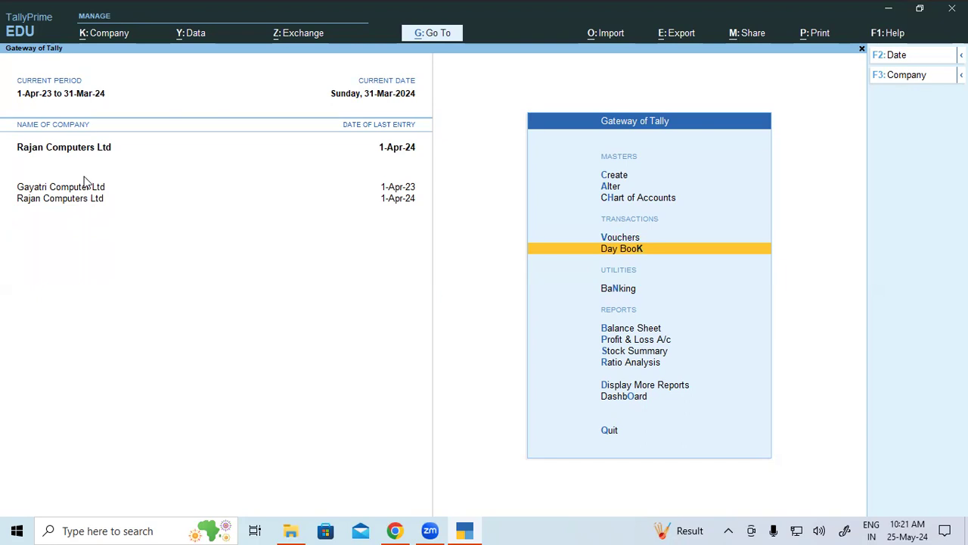
# Step: Open the company alteration details of Rajan Computers Ltd, check the financial year and books beginning dates, and leave without saving
pyautogui.click(91, 38)
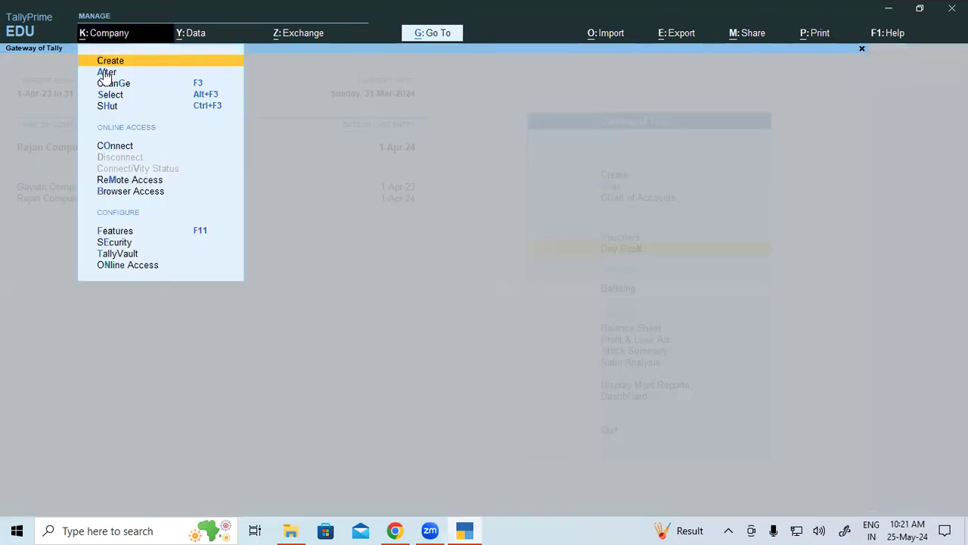
pyautogui.click(105, 72)
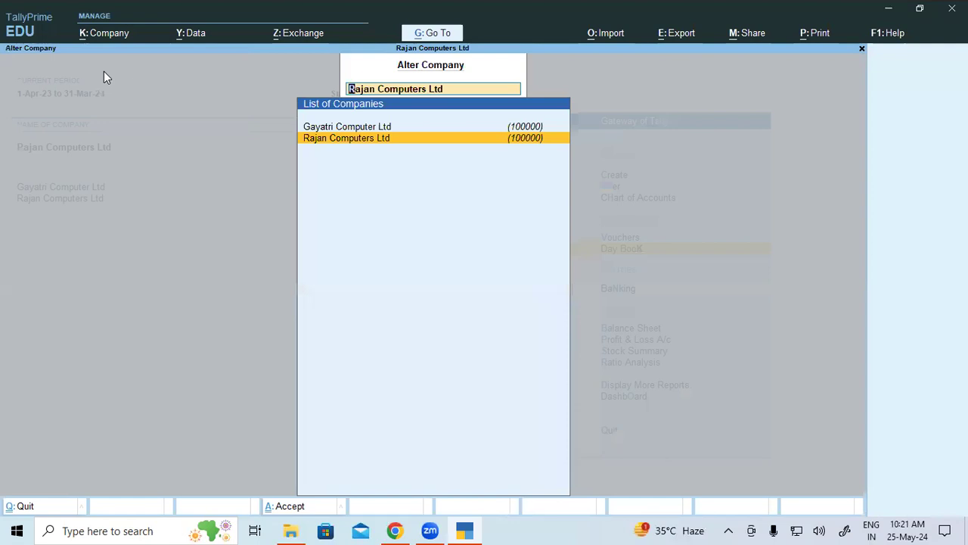
pyautogui.press('Return')
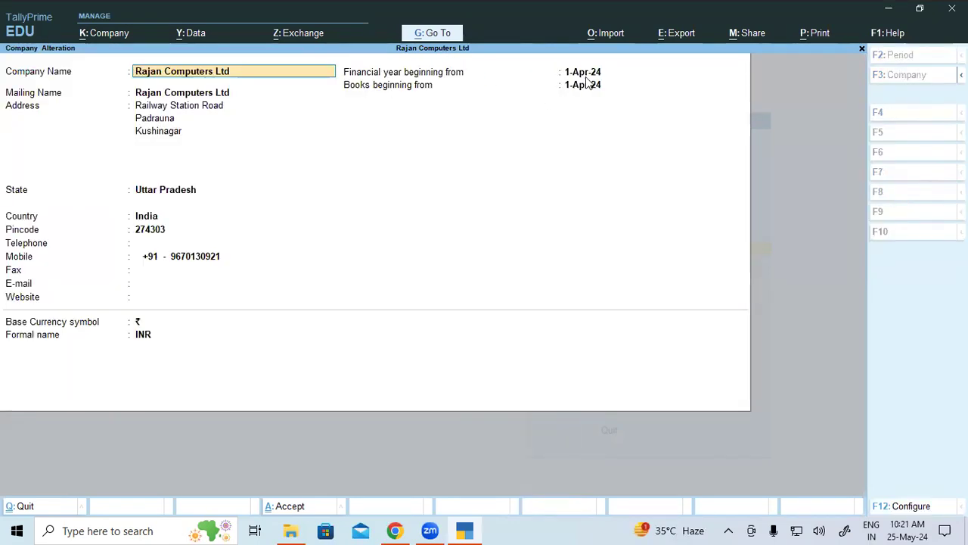
pyautogui.press('BackSpace')
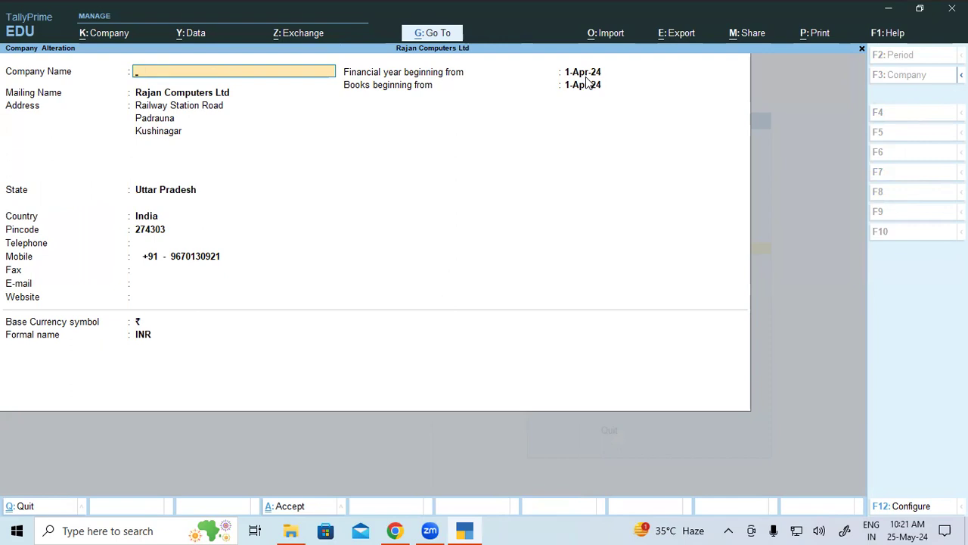
pyautogui.press('Escape')
pyautogui.press('Escape')
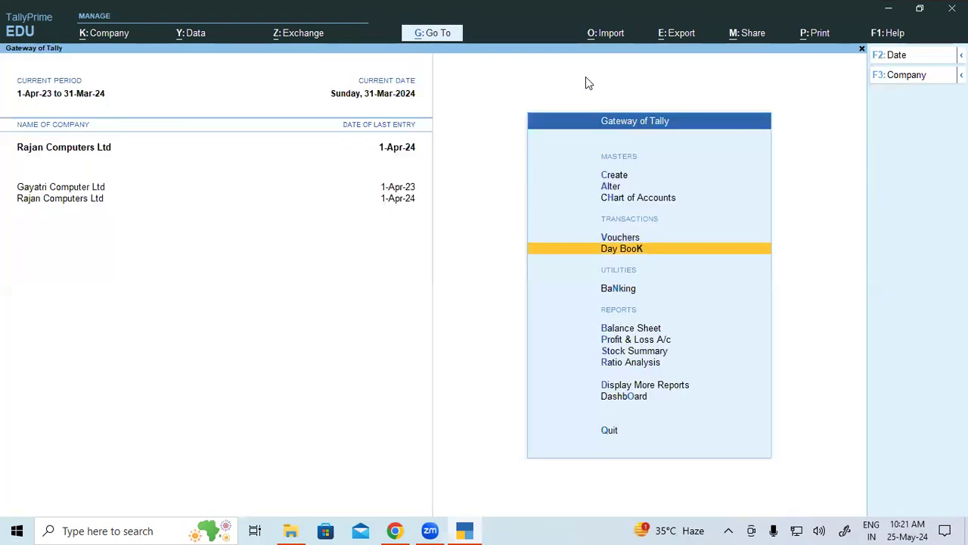
# Step: Change the period to 1-4-2024 through 31-03-2025, check the Day Book, and return to the Gateway of Tally
pyautogui.hotkey('alt', 'F2')
pyautogui.press('BackSpace')
pyautogui.write('01-04-2024')
pyautogui.press('Return')
pyautogui.write('31-+')
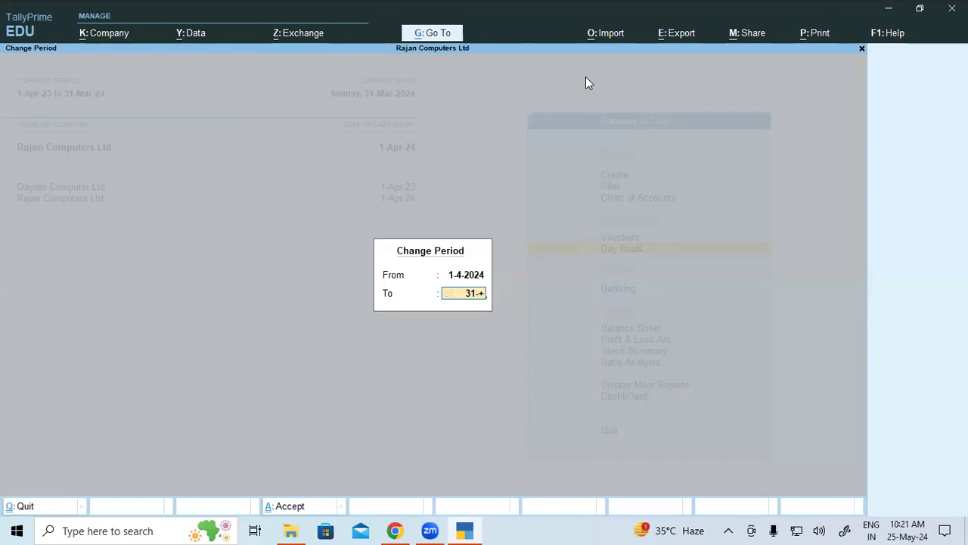
pyautogui.write('03-2025')
pyautogui.press('Return')
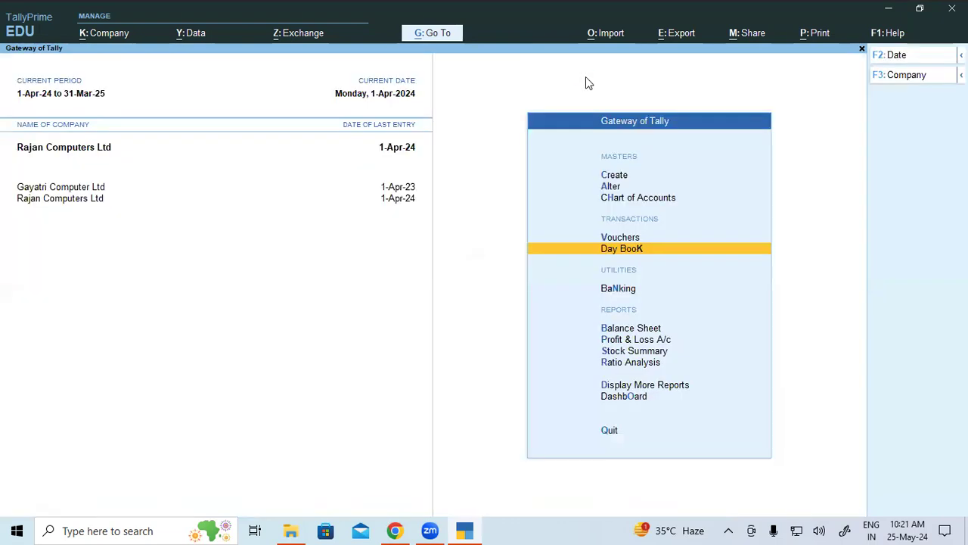
pyautogui.press('Return')
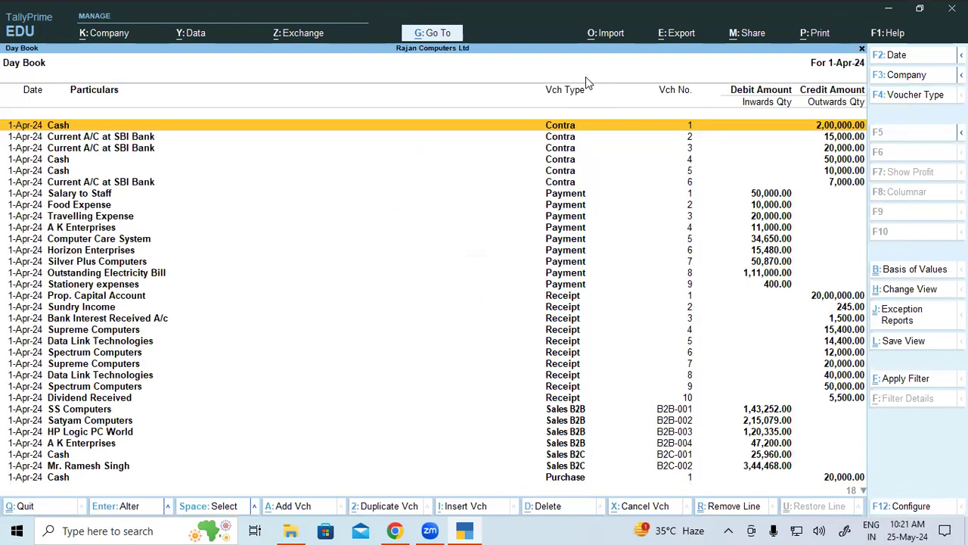
pyautogui.press('Escape')
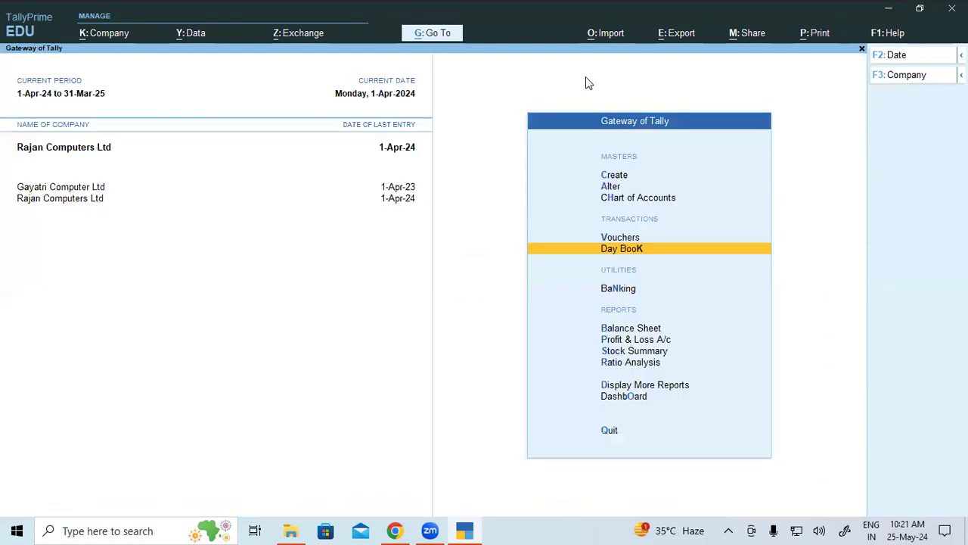
# Step: Start a Sales B2B voucher and enter reference number B2B-004 with date 1-Apr-24
pyautogui.press('Up')
pyautogui.press('Return')
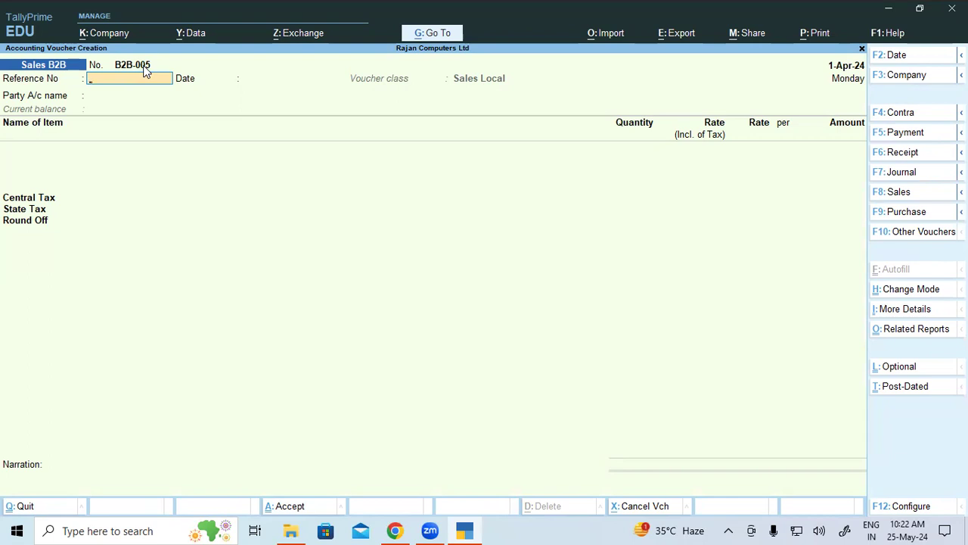
pyautogui.write('B2B-004')
pyautogui.press('Return')
pyautogui.press('Return')
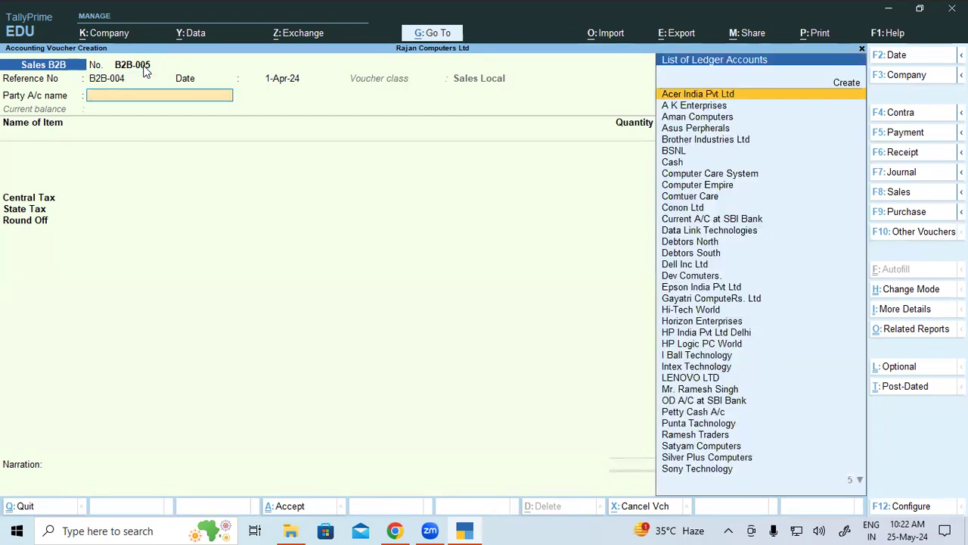
# Step: Choose Comtuer Care as the voucher's party account and accept its party details
pyautogui.write('Com')
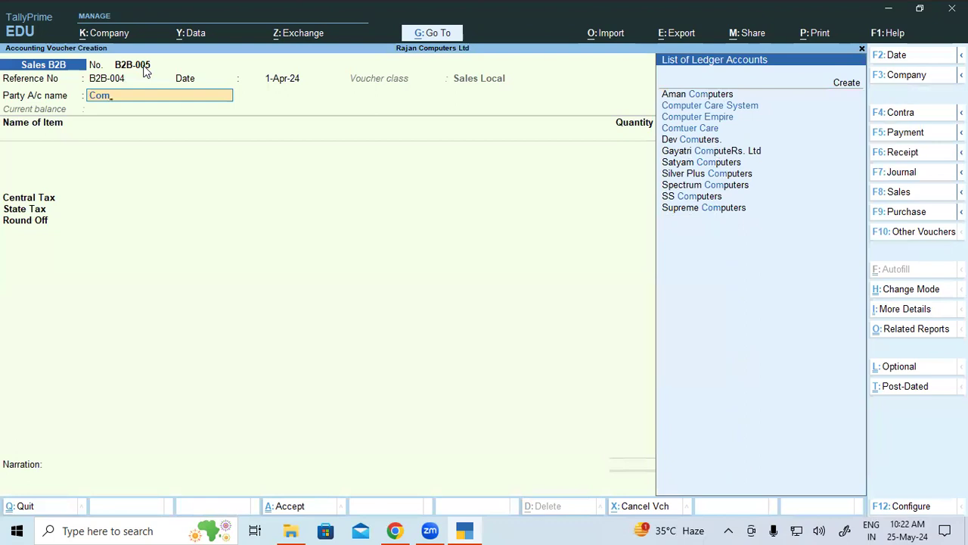
pyautogui.press('Down')
pyautogui.press('Down')
pyautogui.press('Down')
pyautogui.press('Down')
pyautogui.press('Up')
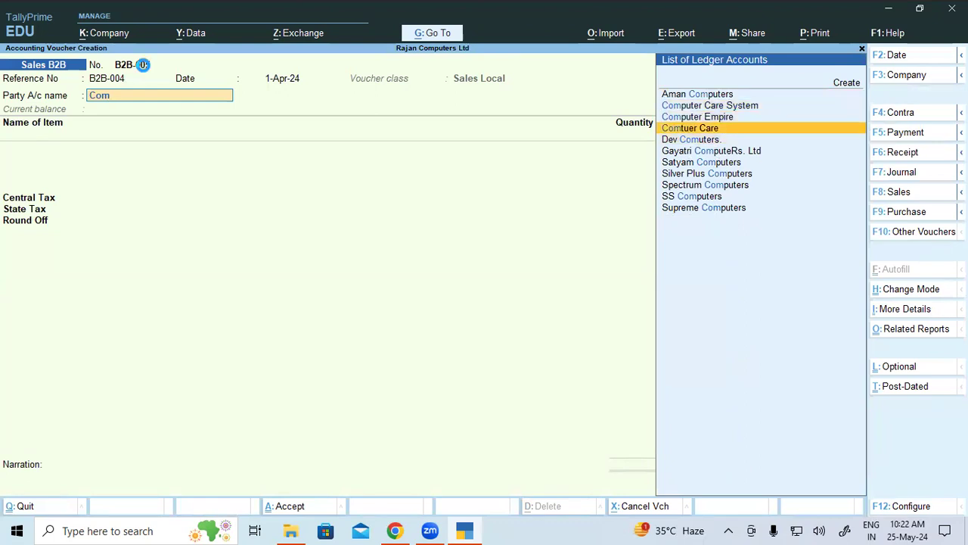
pyautogui.press('Return')
pyautogui.press('BackSpace')
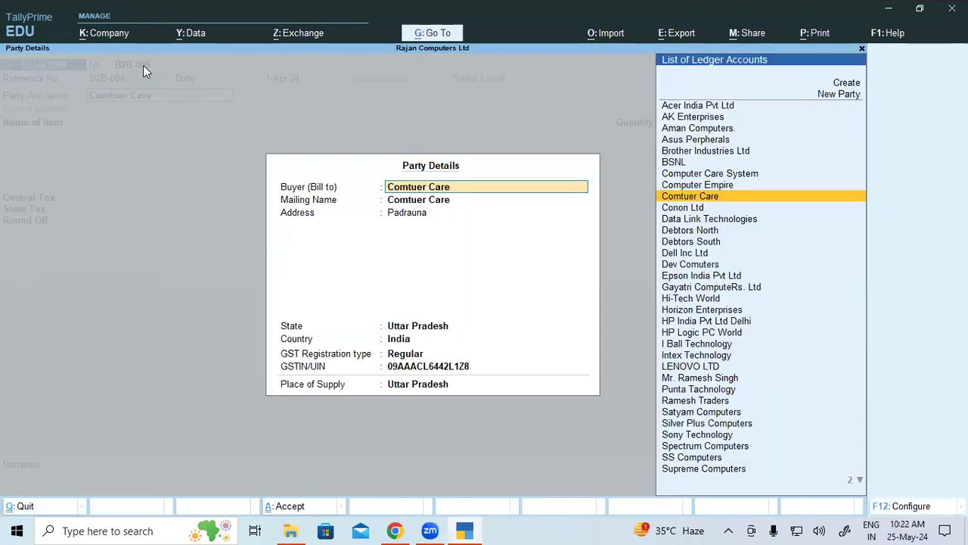
pyautogui.press('Return')
pyautogui.press('Return')
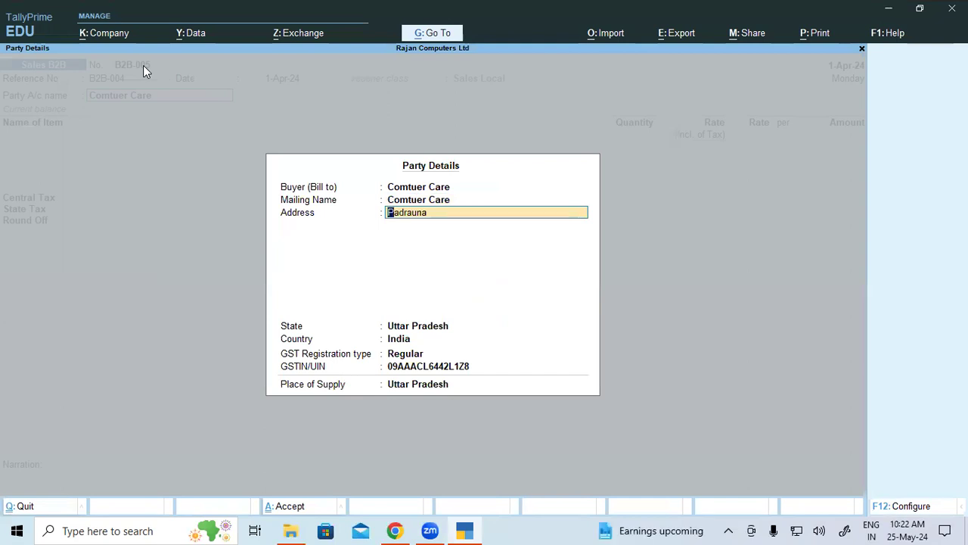
pyautogui.press('ctrl')
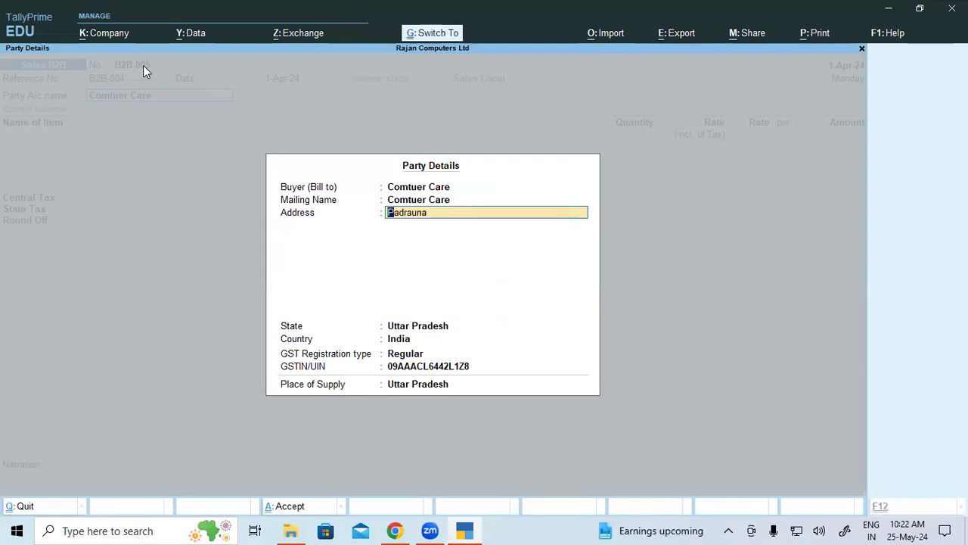
pyautogui.hotkey('ctrl', 'a')
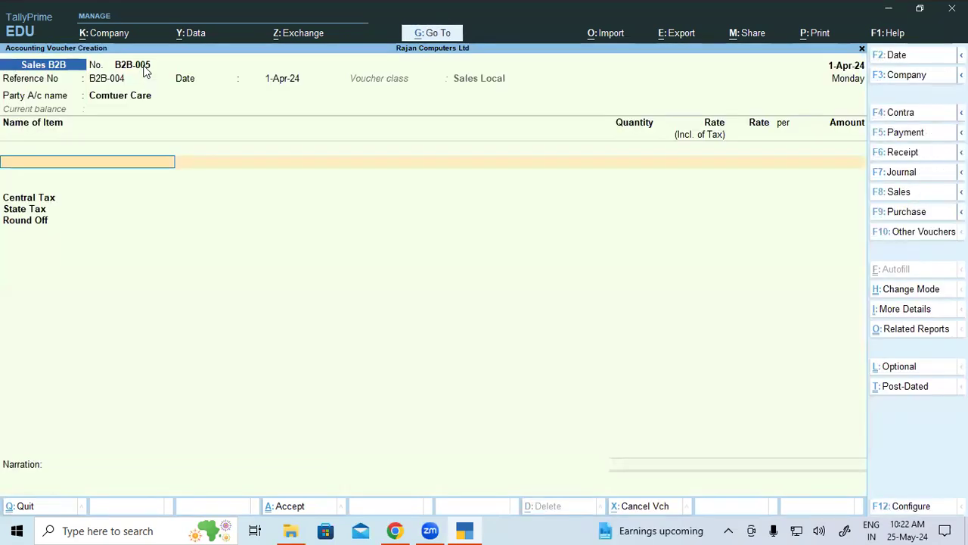
# Step: Add the item Lenovo G56 Desktop and allocate 1 Pcs from the Shop location
pyautogui.write('Le')
pyautogui.press('Down')
pyautogui.press('Return')
pyautogui.press('Return')
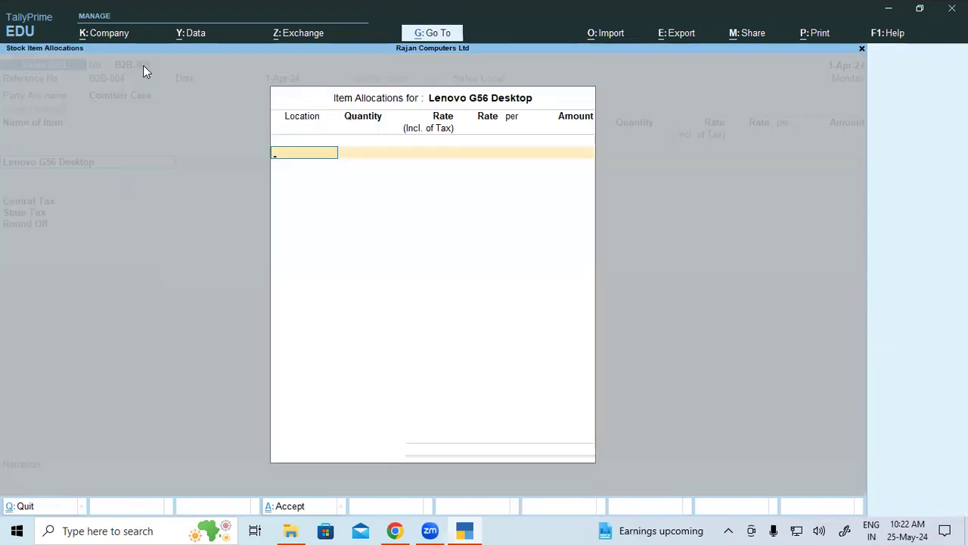
pyautogui.press('Down')
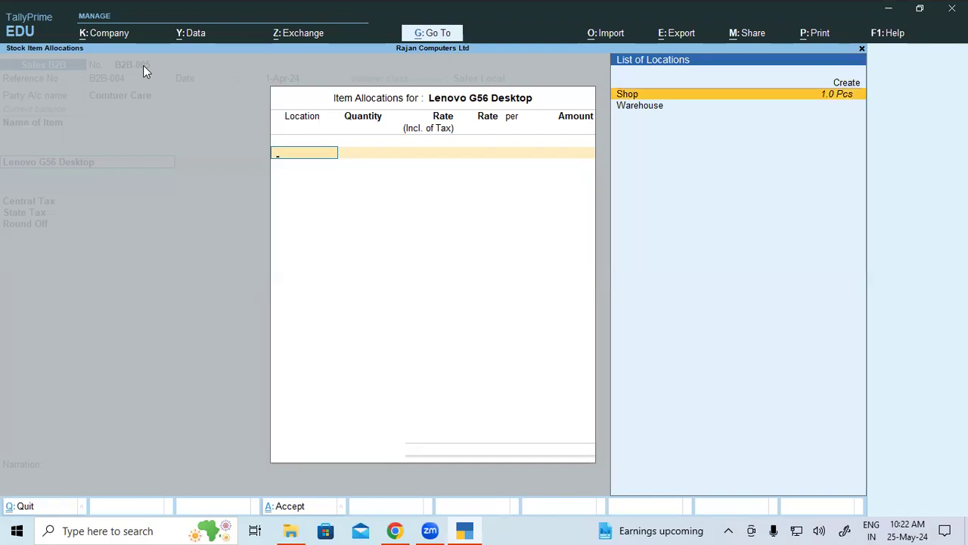
pyautogui.press('Return')
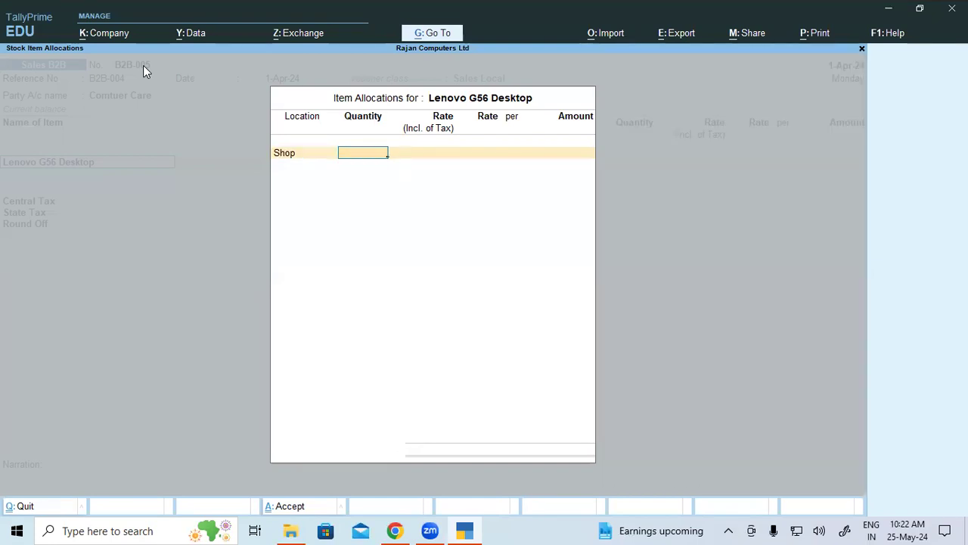
pyautogui.press('Return')
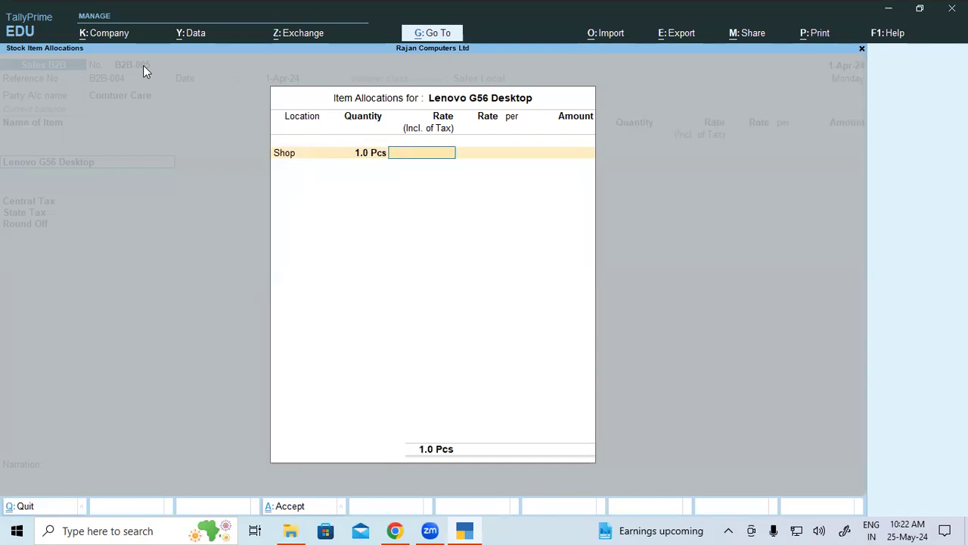
# Step: Set the desktop's tax-inclusive rate to 30,000 and complete the item allocation
pyautogui.write('30000')
pyautogui.press('Return')
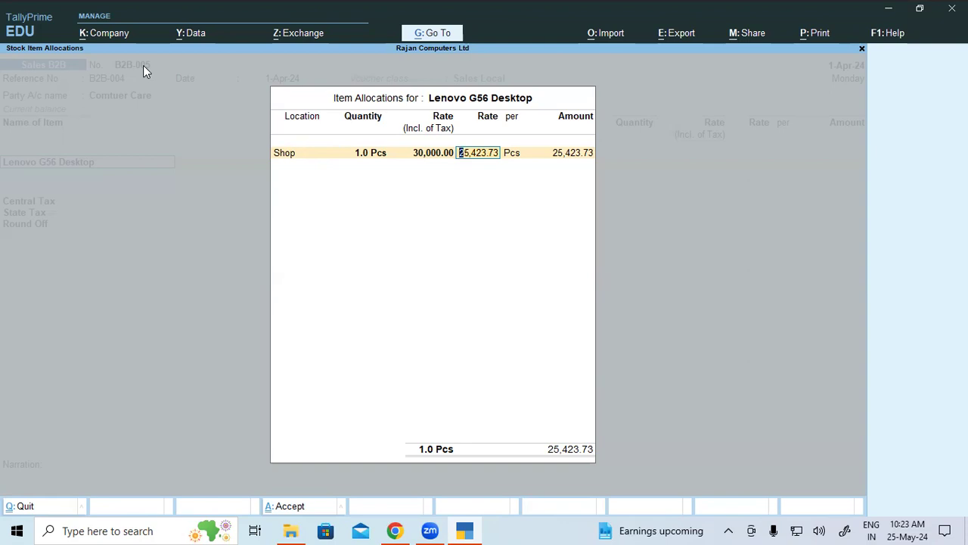
pyautogui.press('Return')
pyautogui.press('Return')
pyautogui.press('Return')
pyautogui.press('Return')
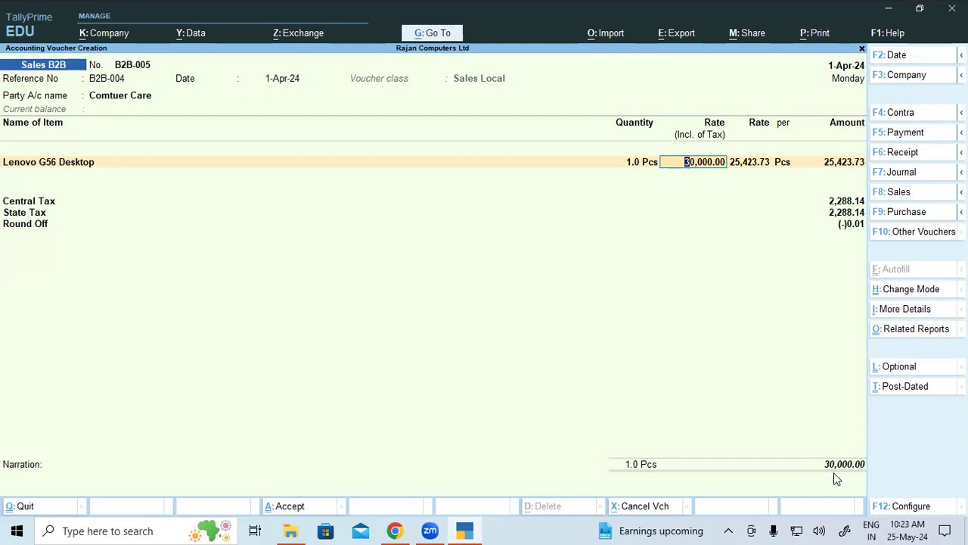
# Step: Open the print settings for the Sales B2B voucher and close them without printing
pyautogui.press('ctrl')
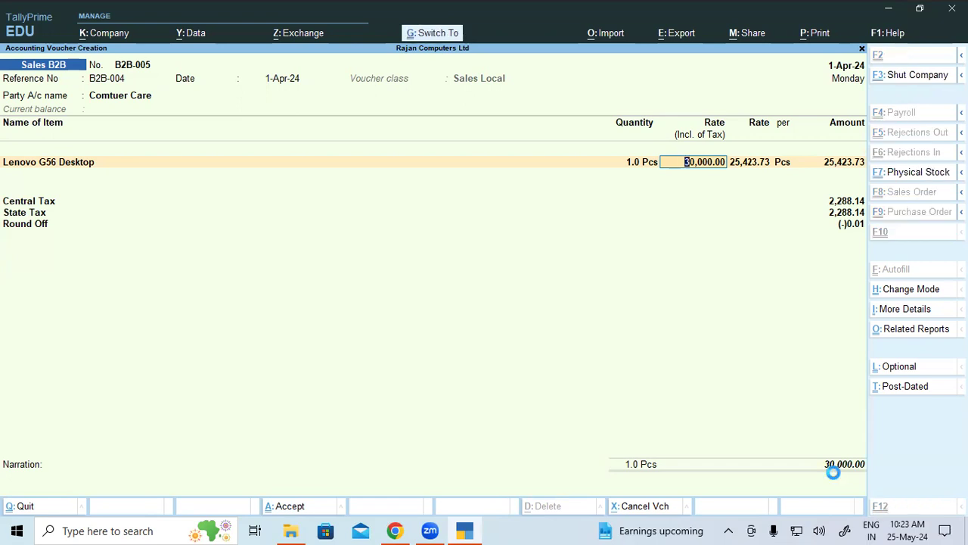
pyautogui.hotkey('ctrl', 'p')
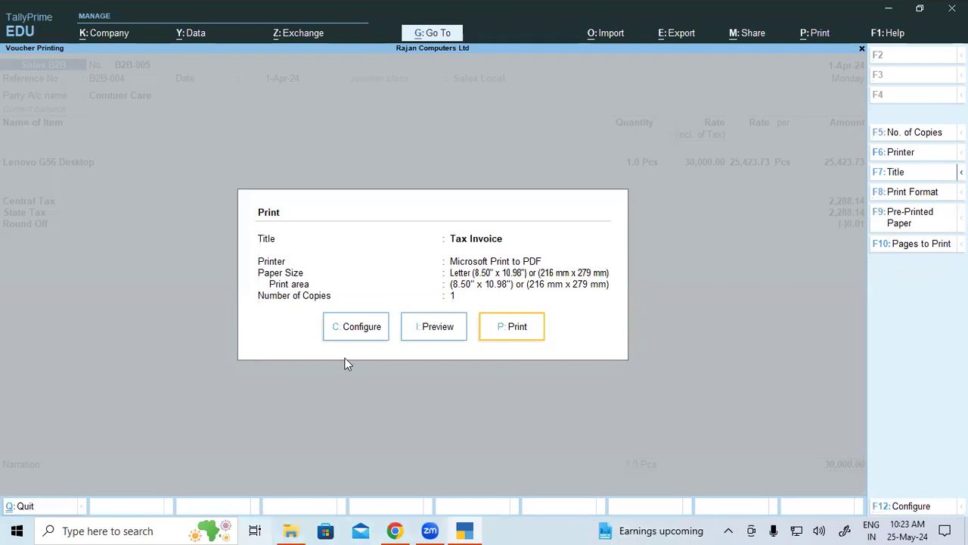
pyautogui.press('Escape')
# Step: Switch to the PDF in Chrome and read the Sale Of Assets (Non Trading Item) explanation, highlighting the passage on charging depreciation before the sale
pyautogui.hotkey('alt', 'Tab')
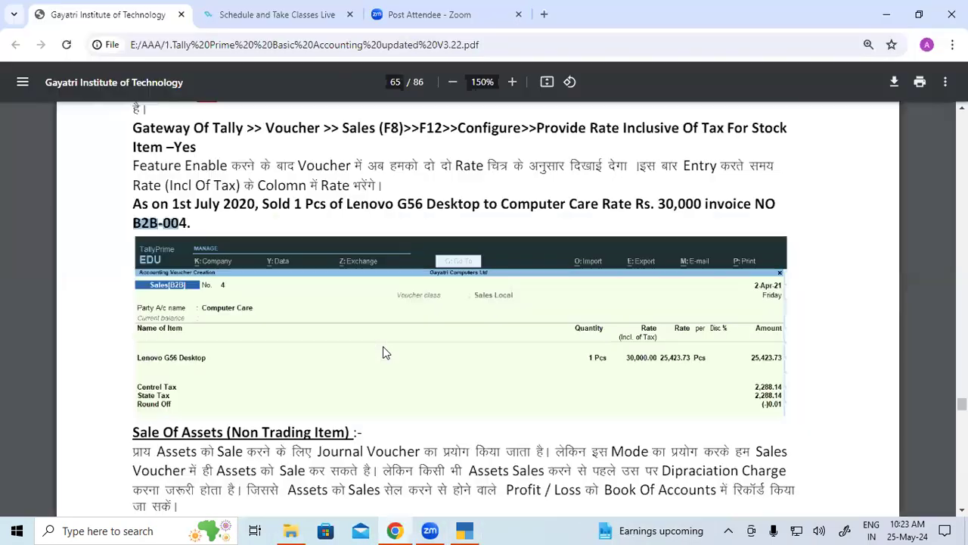
pyautogui.scroll(-2, 234, 413)
pyautogui.moveTo(133, 240); pyautogui.dragTo(251, 237)
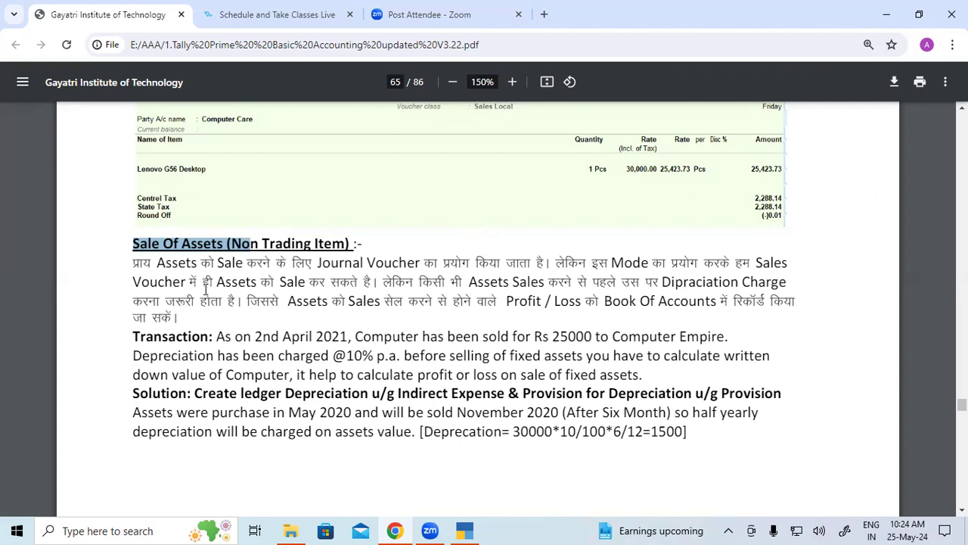
pyautogui.moveTo(333, 263); pyautogui.dragTo(327, 287)
pyautogui.moveTo(367, 283); pyautogui.dragTo(372, 285)
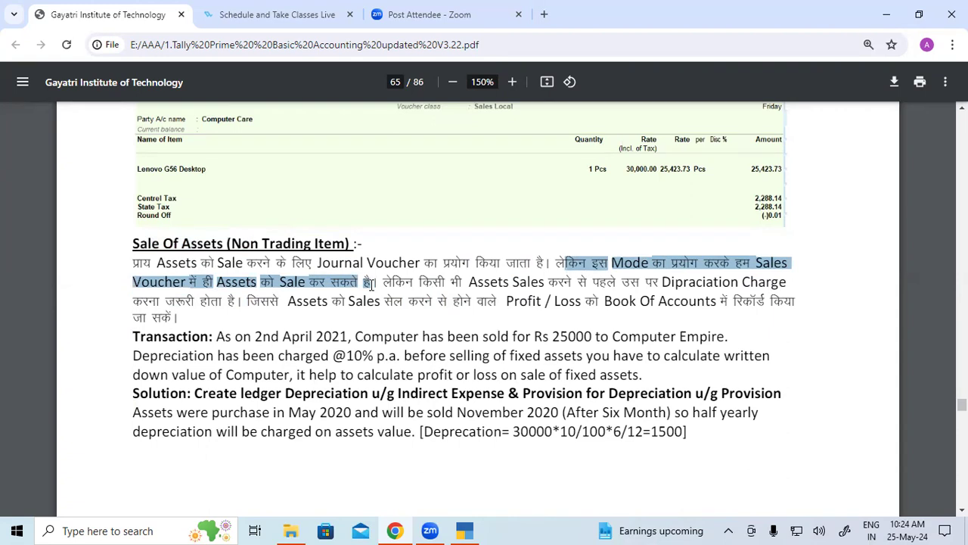
pyautogui.click(130, 278)
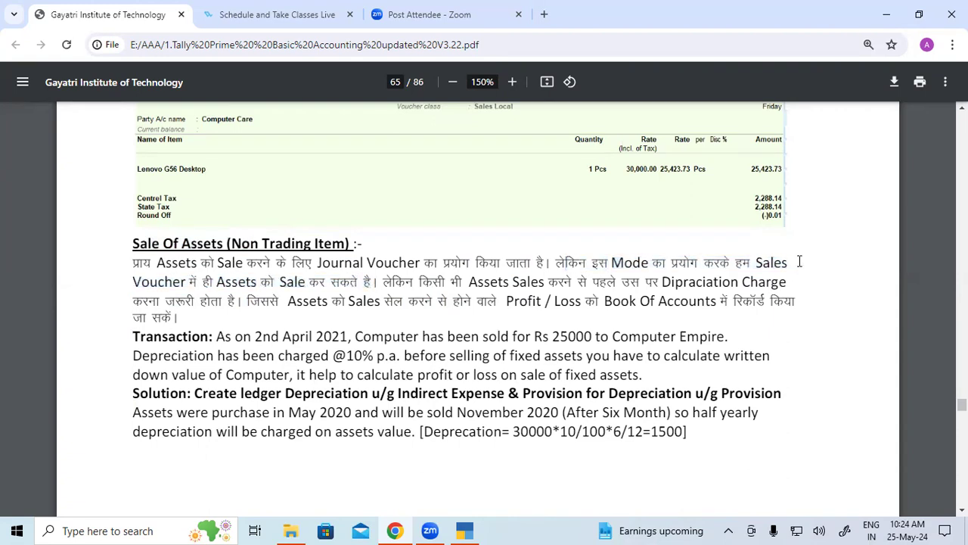
pyautogui.moveTo(203, 281); pyautogui.dragTo(344, 277)
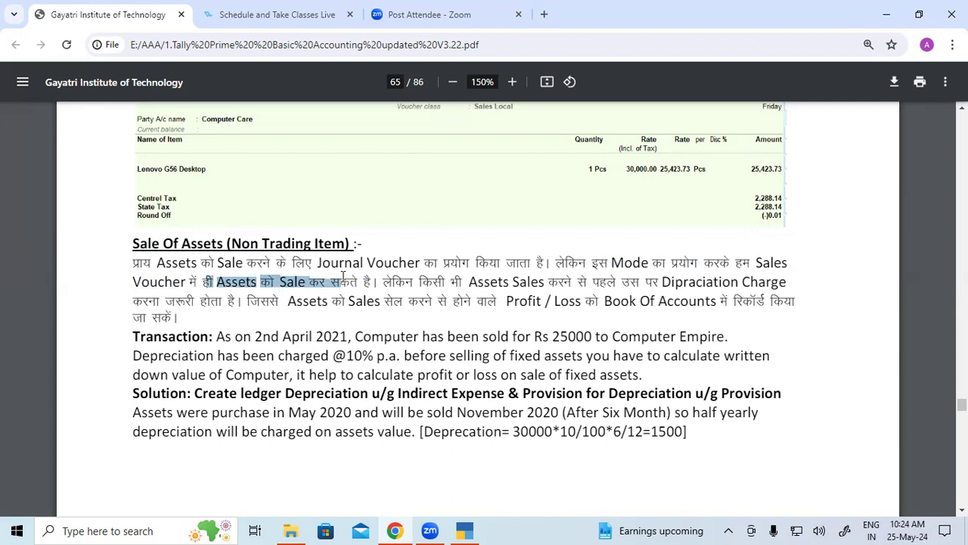
pyautogui.moveTo(471, 281); pyautogui.dragTo(233, 306)
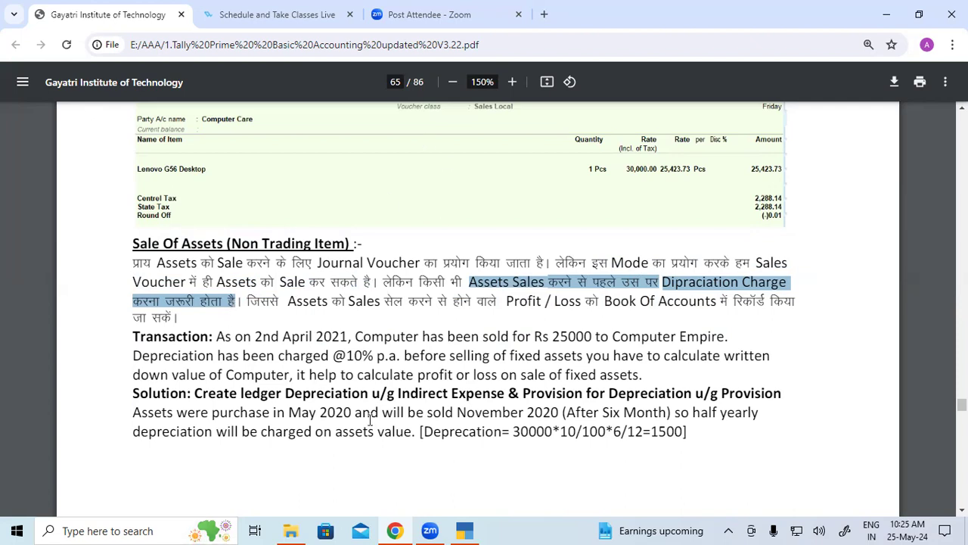
# Step: Handwrite 30,000 in green over the sample voucher image, underline it, and draw a small downward arrow beneath it
pyautogui.moveTo(330, 143)
pyautogui.mouseDown()
pyautogui.moveTo(359, 150)
pyautogui.moveTo(354, 174)
pyautogui.mouseUp()
pyautogui.moveTo(380, 155)
pyautogui.mouseDown()
pyautogui.moveTo(389, 148)
pyautogui.moveTo(382, 136)
pyautogui.mouseUp()
pyautogui.moveTo(414, 128); pyautogui.dragTo(413, 145)
pyautogui.moveTo(456, 114)
pyautogui.mouseDown()
pyautogui.moveTo(445, 132)
pyautogui.moveTo(454, 114)
pyautogui.mouseUp()
pyautogui.moveTo(479, 113)
pyautogui.mouseDown()
pyautogui.moveTo(469, 130)
pyautogui.moveTo(478, 114)
pyautogui.mouseUp()
pyautogui.moveTo(401, 156)
pyautogui.mouseDown()
pyautogui.moveTo(398, 170)
pyautogui.moveTo(545, 138)
pyautogui.mouseUp()
pyautogui.moveTo(437, 177)
pyautogui.mouseDown()
pyautogui.moveTo(444, 203)
pyautogui.moveTo(451, 192)
pyautogui.moveTo(444, 202)
pyautogui.mouseUp()
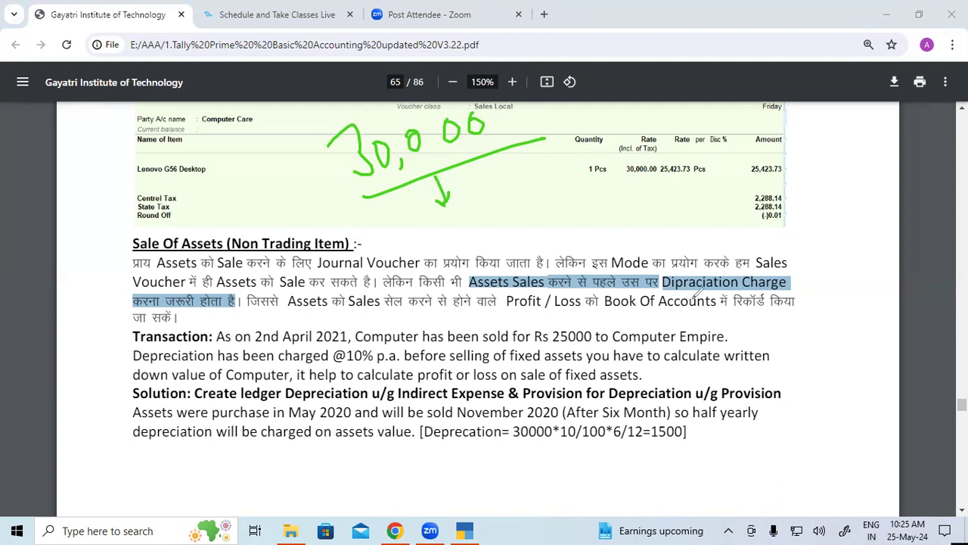
# Step: Underline Dipraciation Charge in green and mark the following sentence about recording Profit / Loss in the Book Of Accounts
pyautogui.moveTo(666, 290)
pyautogui.mouseDown()
pyautogui.moveTo(772, 293)
pyautogui.moveTo(779, 282)
pyautogui.mouseUp()
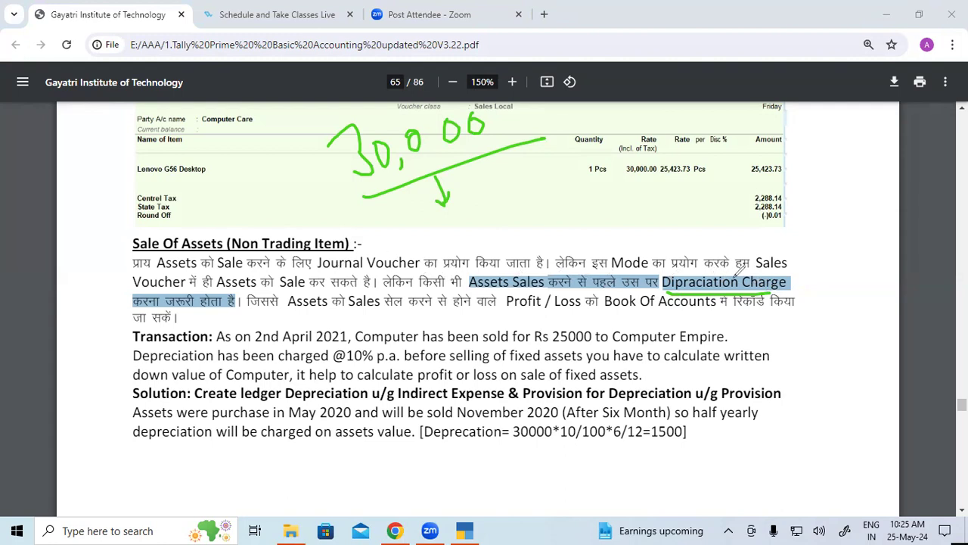
pyautogui.moveTo(201, 306); pyautogui.dragTo(327, 309)
pyautogui.click(313, 310)
pyautogui.moveTo(346, 310); pyautogui.dragTo(448, 310)
pyautogui.moveTo(453, 310); pyautogui.dragTo(804, 305)
pyautogui.moveTo(133, 327); pyautogui.dragTo(174, 326)
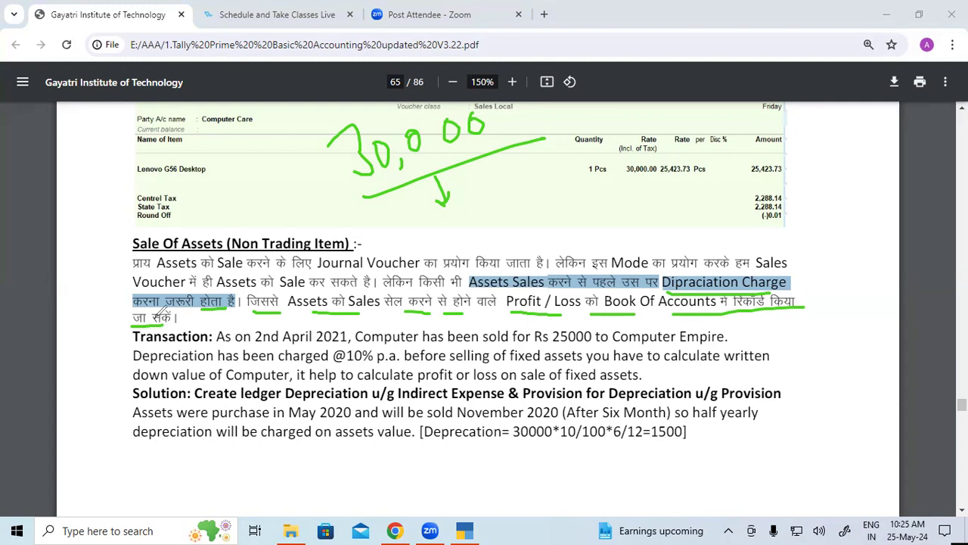
# Step: Underline the date, Computer, the sale amount, and Computer Empire in the Sale Of Assets transaction line
pyautogui.click(222, 343)
pyautogui.moveTo(218, 342); pyautogui.dragTo(250, 342)
pyautogui.moveTo(312, 347); pyautogui.dragTo(418, 348)
pyautogui.moveTo(578, 346); pyautogui.dragTo(731, 341)
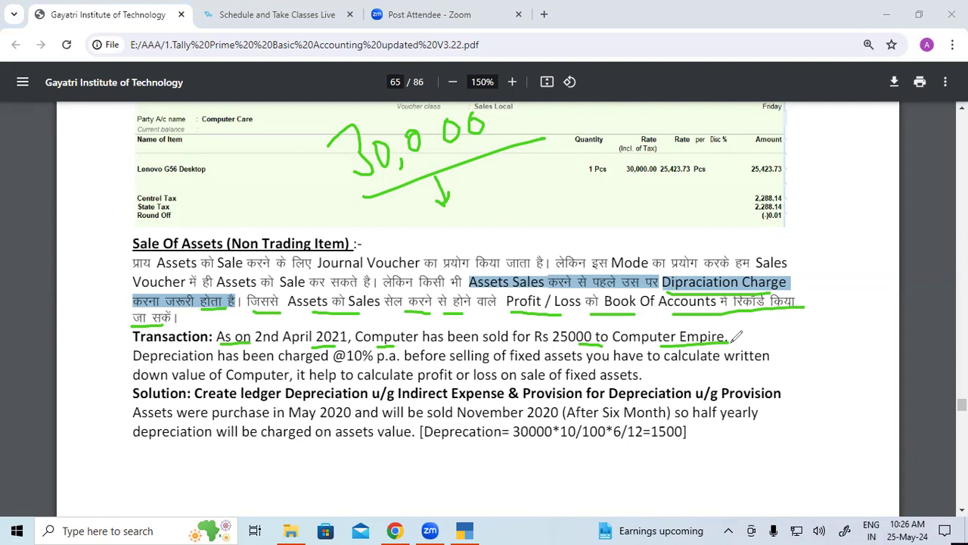
# Step: Underline Depreciation, 10% p.a., and before selling of fixed in green in the sentence on charging depreciation
pyautogui.click(179, 360)
pyautogui.moveTo(180, 362); pyautogui.dragTo(214, 362)
pyautogui.moveTo(348, 362); pyautogui.dragTo(541, 363)
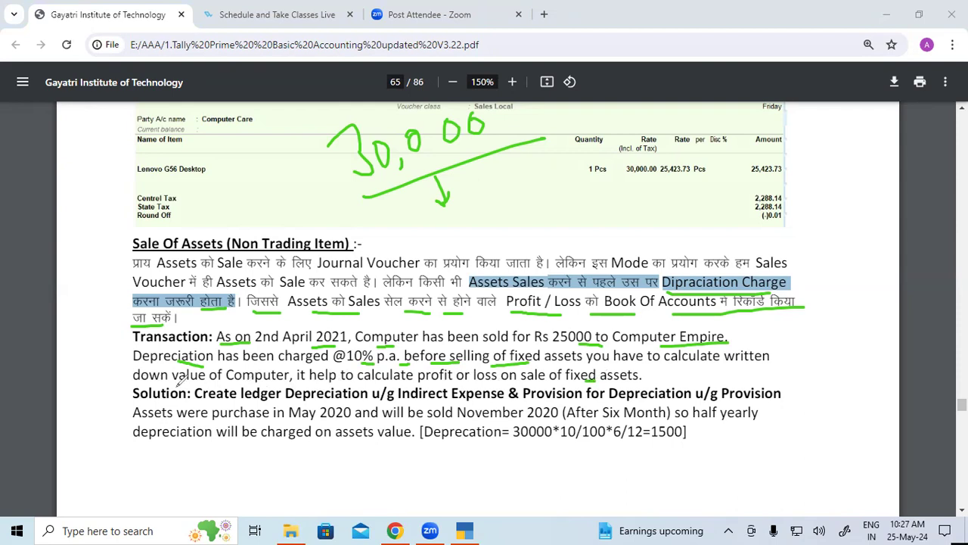
# Step: Underline the ledgers Depreciation and Provision for Depreciation, with their groups Indirect Expense and Provision, in the Solution line
pyautogui.moveTo(231, 401); pyautogui.dragTo(248, 398)
pyautogui.moveTo(288, 402); pyautogui.dragTo(498, 400)
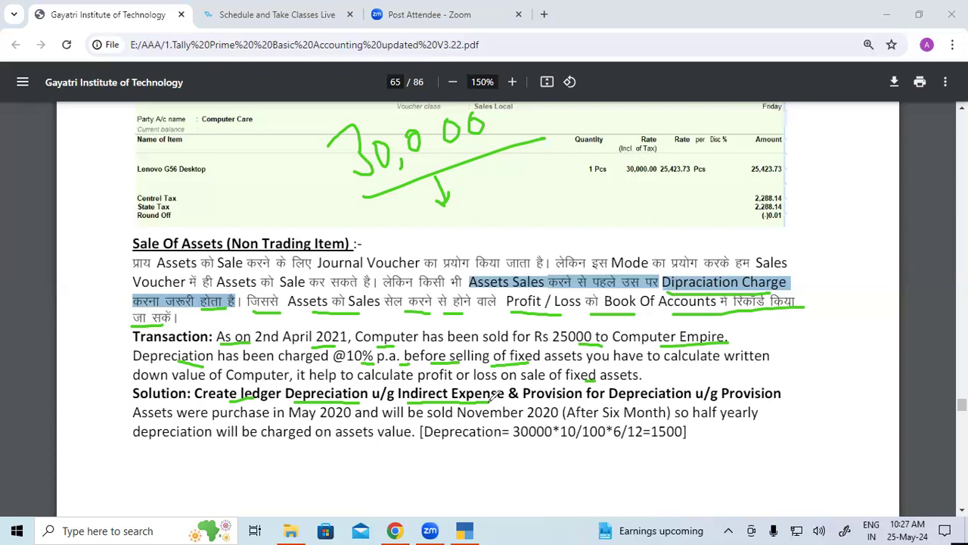
pyautogui.moveTo(551, 401); pyautogui.dragTo(595, 400)
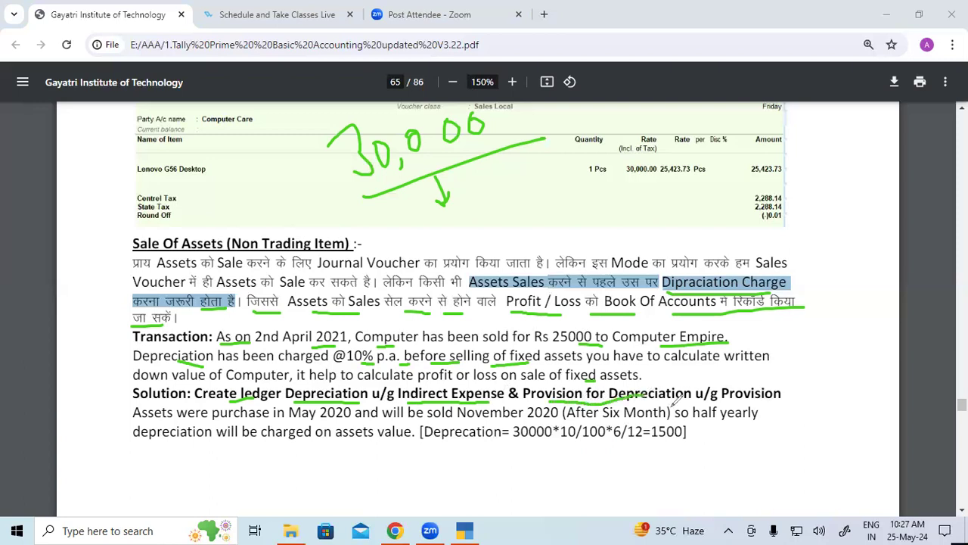
pyautogui.moveTo(652, 399); pyautogui.dragTo(779, 401)
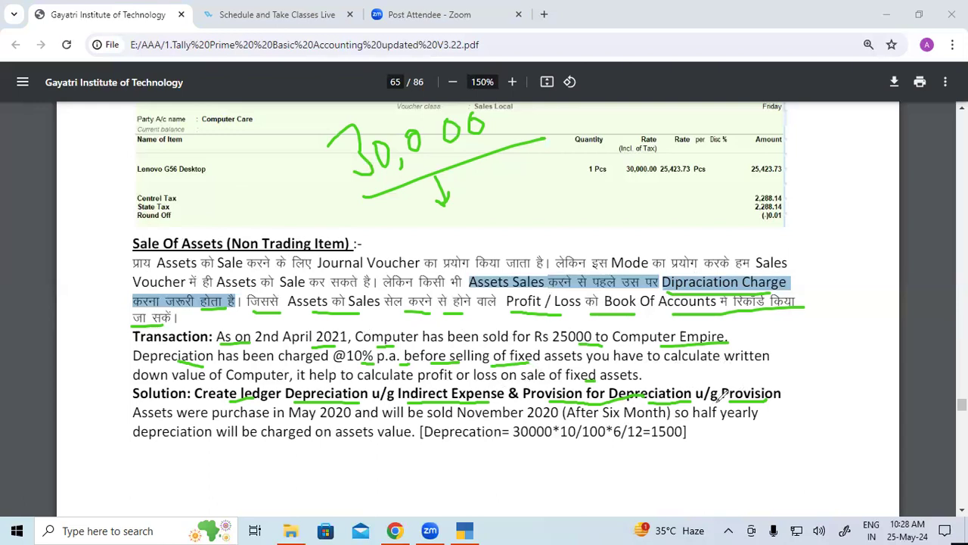
pyautogui.moveTo(723, 400); pyautogui.dragTo(779, 400)
# Step: Underline the May 2020 purchase, the November 2020 sale, the depreciation charge sentence, and the 30000*10/100 part of the formula
pyautogui.moveTo(246, 425); pyautogui.dragTo(351, 421)
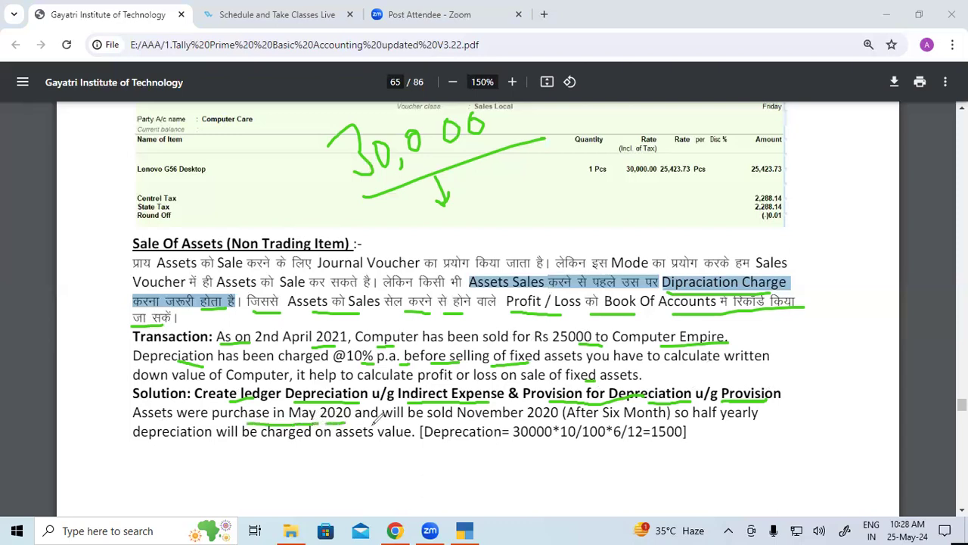
pyautogui.moveTo(494, 419); pyautogui.dragTo(547, 418)
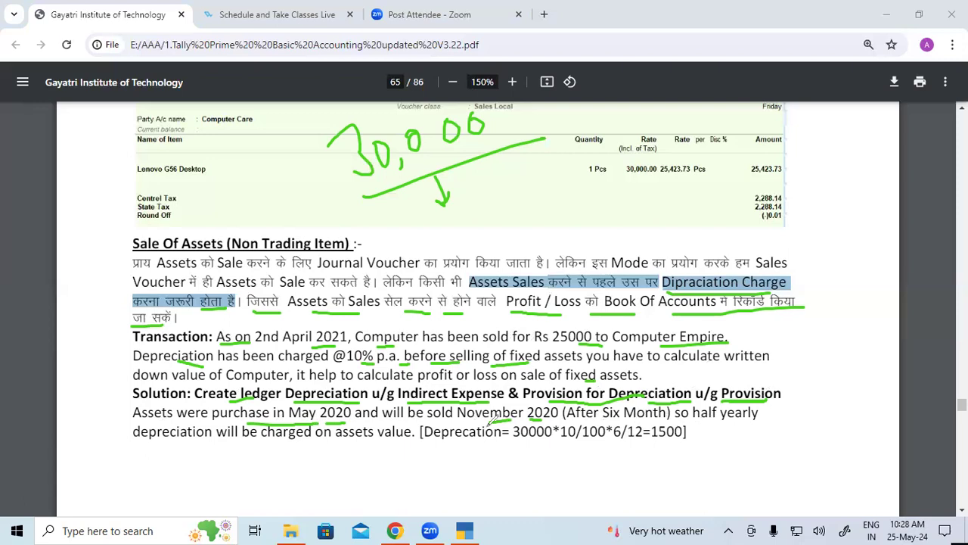
pyautogui.moveTo(160, 445); pyautogui.dragTo(391, 439)
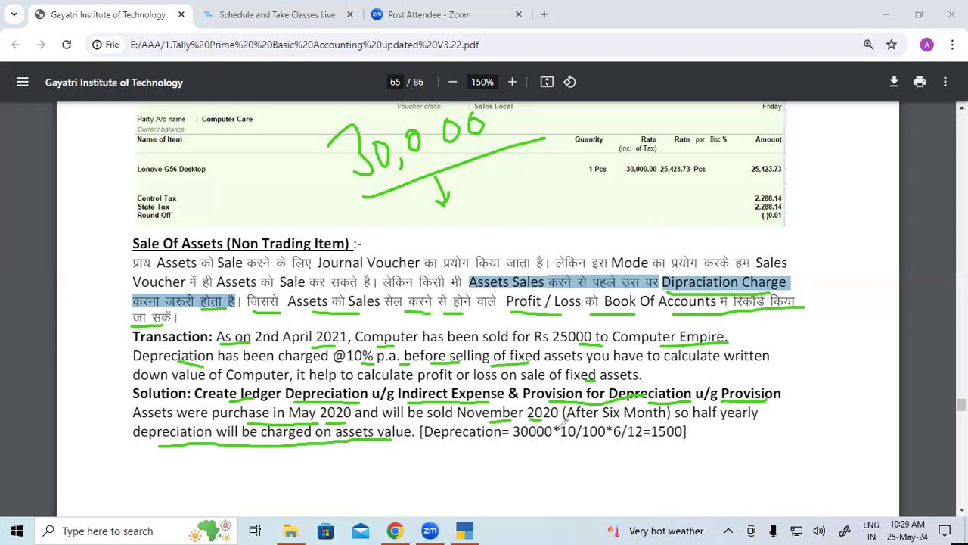
pyautogui.moveTo(516, 444); pyautogui.dragTo(605, 437)
# Step: Clear the existing drawings, handwrite 30,000 X 10 over 100 across the voucher image, and strike out the cancelling zeros
pyautogui.press('e')
pyautogui.moveTo(288, 162)
pyautogui.mouseDown()
pyautogui.moveTo(299, 176)
pyautogui.moveTo(297, 196)
pyautogui.moveTo(318, 161)
pyautogui.moveTo(387, 120)
pyautogui.mouseUp()
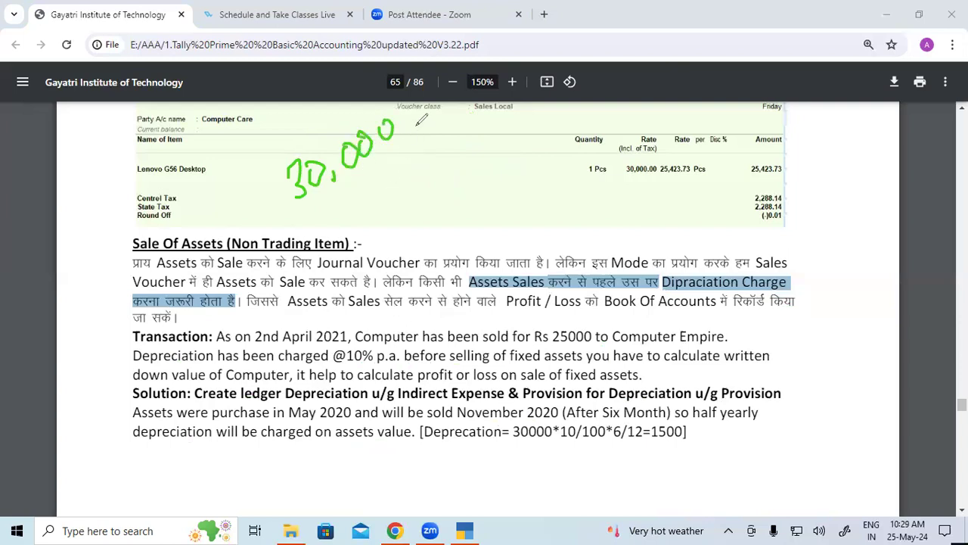
pyautogui.moveTo(425, 97)
pyautogui.mouseDown()
pyautogui.moveTo(413, 103)
pyautogui.moveTo(470, 78)
pyautogui.mouseUp()
pyautogui.moveTo(313, 212); pyautogui.dragTo(501, 97)
pyautogui.moveTo(409, 171); pyautogui.dragTo(400, 195)
pyautogui.moveTo(436, 147)
pyautogui.mouseDown()
pyautogui.moveTo(428, 162)
pyautogui.moveTo(457, 133)
pyautogui.moveTo(454, 162)
pyautogui.mouseUp()
pyautogui.moveTo(475, 59); pyautogui.dragTo(471, 100)
pyautogui.moveTo(435, 141); pyautogui.dragTo(429, 181)
pyautogui.moveTo(388, 132); pyautogui.dragTo(379, 193)
pyautogui.moveTo(378, 174); pyautogui.dragTo(366, 192)
# Step: Handwrite 3000 below the fraction, underline it, and continue the calculation with X 6/12
pyautogui.moveTo(393, 242)
pyautogui.mouseDown()
pyautogui.moveTo(402, 254)
pyautogui.moveTo(394, 258)
pyautogui.mouseUp()
pyautogui.moveTo(417, 242)
pyautogui.mouseDown()
pyautogui.moveTo(424, 263)
pyautogui.moveTo(463, 216)
pyautogui.mouseUp()
pyautogui.moveTo(410, 285); pyautogui.dragTo(475, 230)
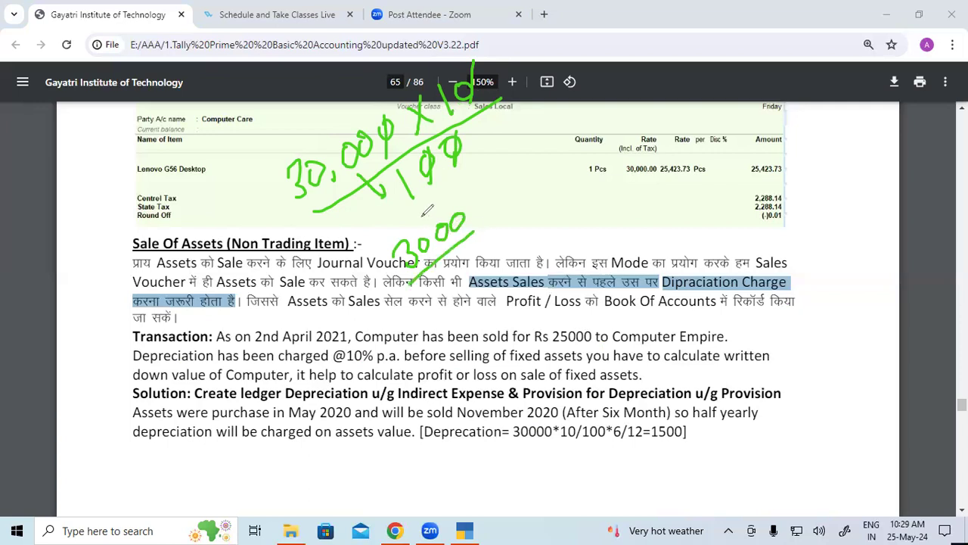
pyautogui.click(463, 195)
pyautogui.moveTo(486, 186)
pyautogui.mouseDown()
pyautogui.moveTo(476, 226)
pyautogui.moveTo(500, 217)
pyautogui.mouseUp()
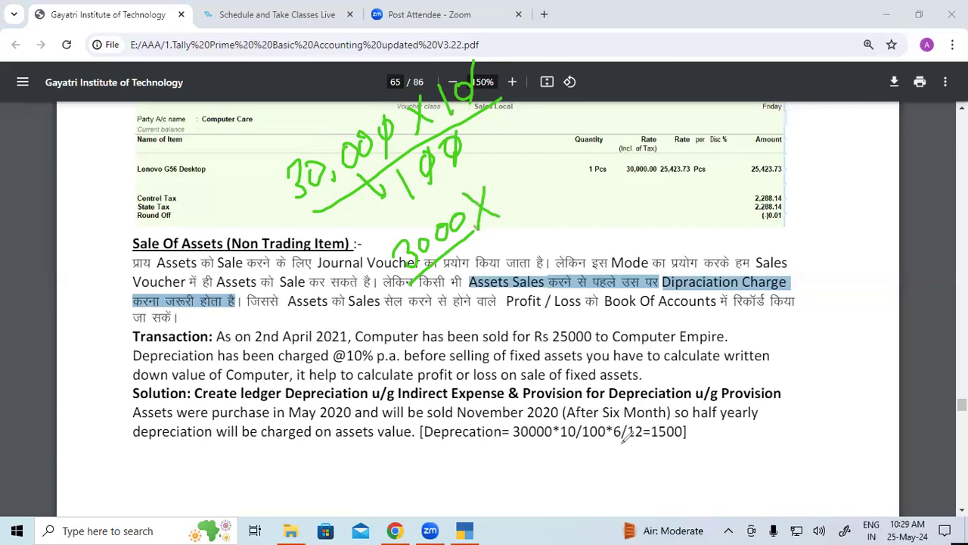
pyautogui.moveTo(516, 173); pyautogui.dragTo(524, 193)
pyautogui.moveTo(541, 139)
pyautogui.mouseDown()
pyautogui.moveTo(536, 189)
pyautogui.moveTo(550, 205)
pyautogui.moveTo(581, 155)
pyautogui.mouseUp()
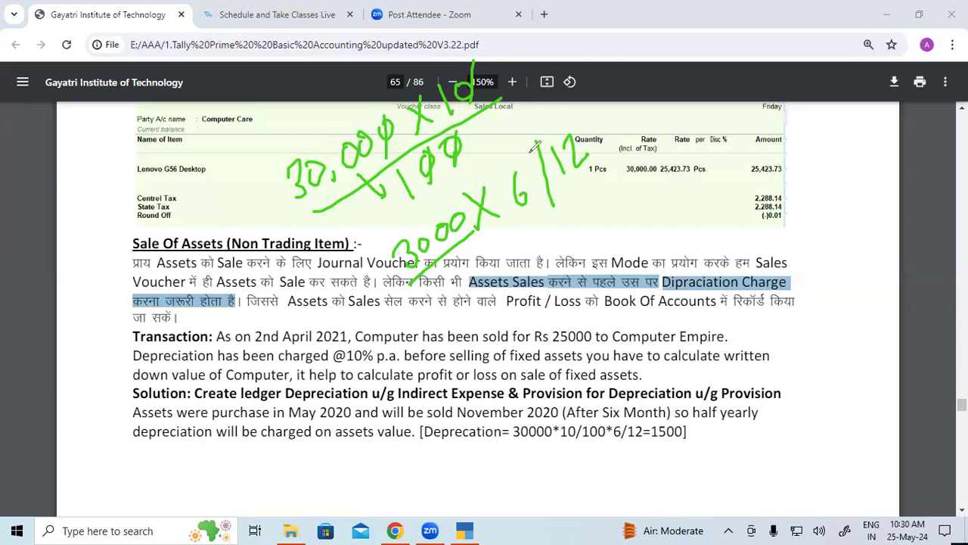
pyautogui.moveTo(536, 146); pyautogui.dragTo(535, 188)
# Step: Rewrite the half-yearly calculation as a fraction, 3000 X 6 over 12, beside the first working
pyautogui.moveTo(560, 238)
pyautogui.mouseDown()
pyautogui.moveTo(580, 264)
pyautogui.moveTo(598, 227)
pyautogui.moveTo(615, 227)
pyautogui.moveTo(645, 191)
pyautogui.mouseUp()
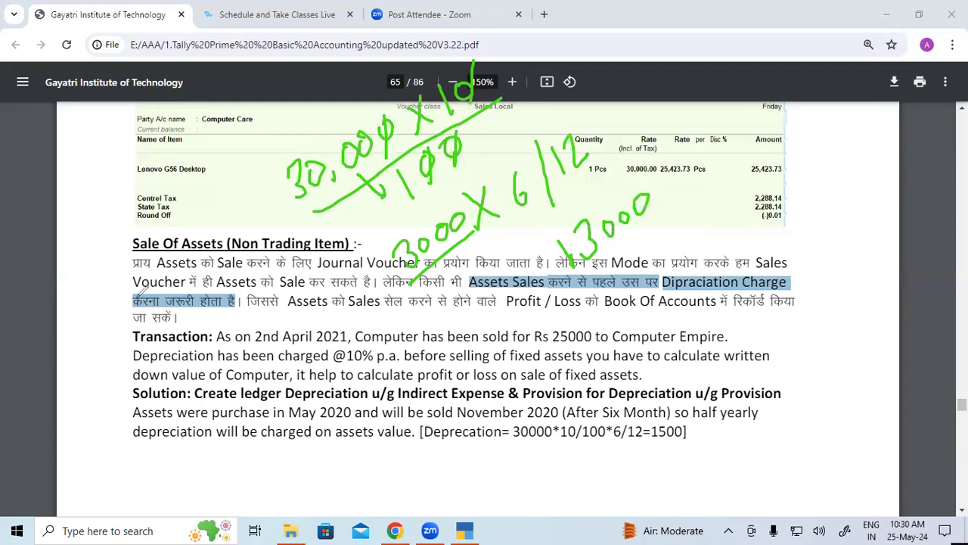
pyautogui.click(554, 256)
pyautogui.moveTo(691, 158)
pyautogui.mouseDown()
pyautogui.moveTo(679, 204)
pyautogui.moveTo(707, 194)
pyautogui.moveTo(717, 169)
pyautogui.mouseUp()
pyautogui.moveTo(579, 291); pyautogui.dragTo(753, 173)
pyautogui.moveTo(691, 229)
pyautogui.mouseDown()
pyautogui.moveTo(686, 248)
pyautogui.moveTo(728, 230)
pyautogui.mouseUp()
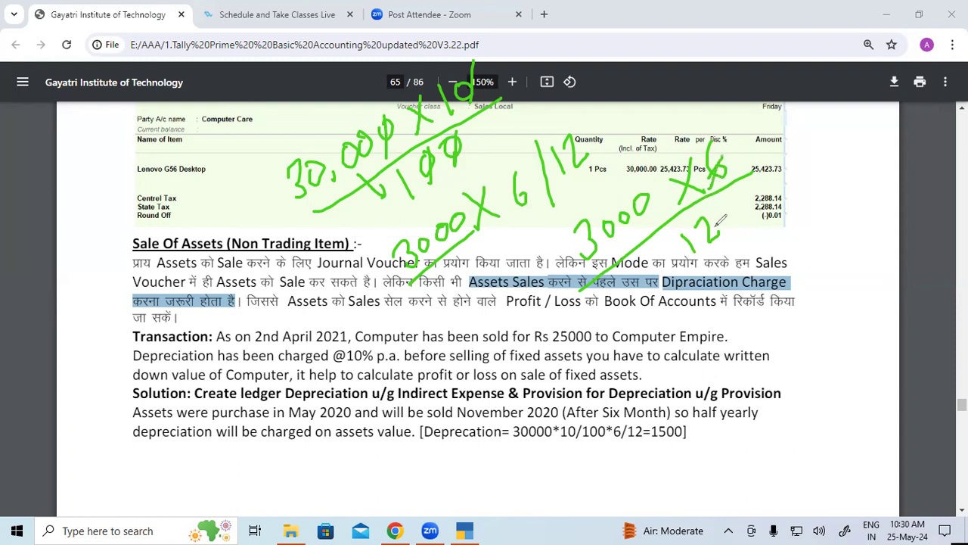
# Step: Cancel the fraction down to 2, write 1500 above it, and circle and underline 1500 in the printed formula
pyautogui.moveTo(753, 219)
pyautogui.mouseDown()
pyautogui.moveTo(769, 240)
pyautogui.moveTo(791, 228)
pyautogui.mouseUp()
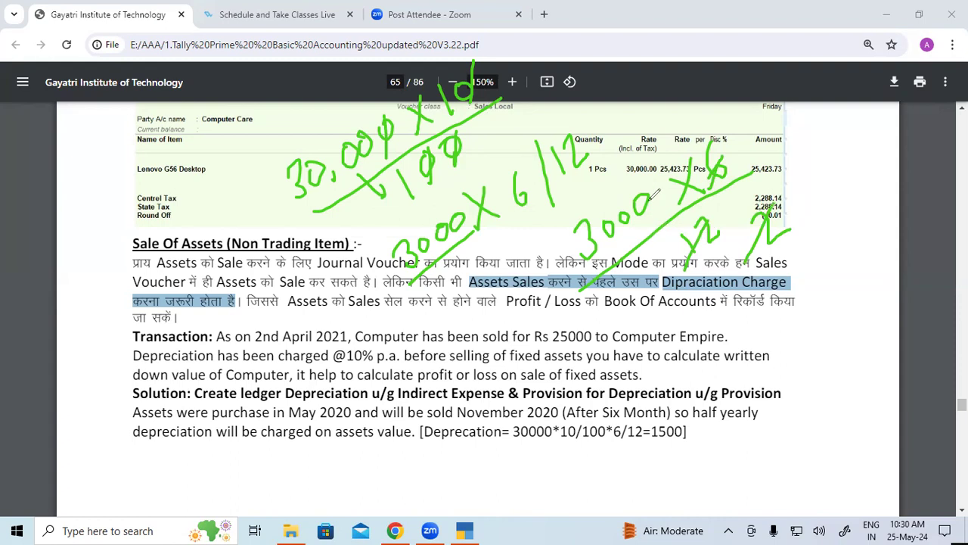
pyautogui.moveTo(642, 137)
pyautogui.mouseDown()
pyautogui.moveTo(643, 159)
pyautogui.moveTo(679, 127)
pyautogui.mouseUp()
pyautogui.moveTo(681, 414)
pyautogui.mouseDown()
pyautogui.moveTo(647, 425)
pyautogui.moveTo(684, 448)
pyautogui.moveTo(693, 406)
pyautogui.moveTo(667, 407)
pyautogui.mouseUp()
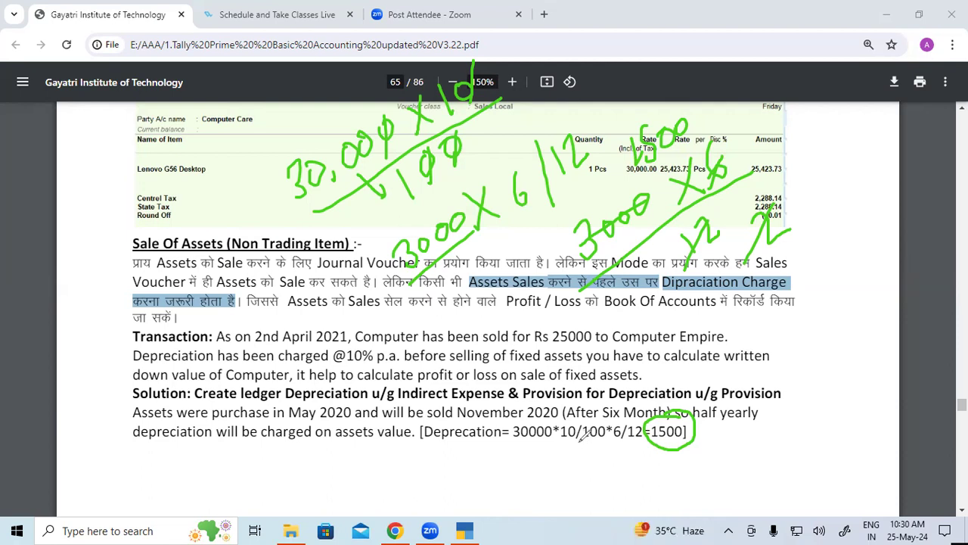
pyautogui.moveTo(658, 442); pyautogui.dragTo(675, 442)
# Step: Clear the drawings and highlight the ledger name Depreciation in the PDF's Solution line
pyautogui.press('Escape')
pyautogui.scroll(-5, 464, 397)
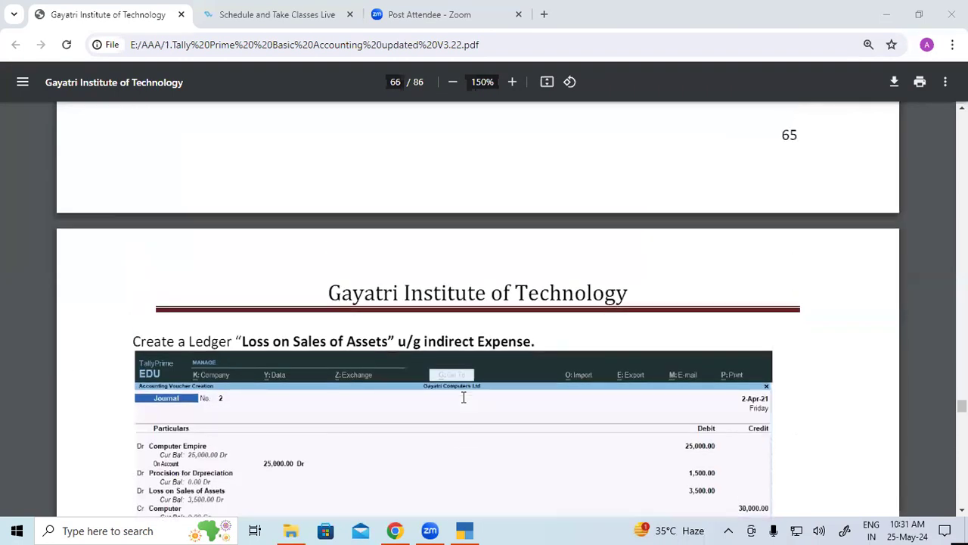
pyautogui.scroll(4, 464, 398)
pyautogui.moveTo(286, 299); pyautogui.dragTo(369, 299)
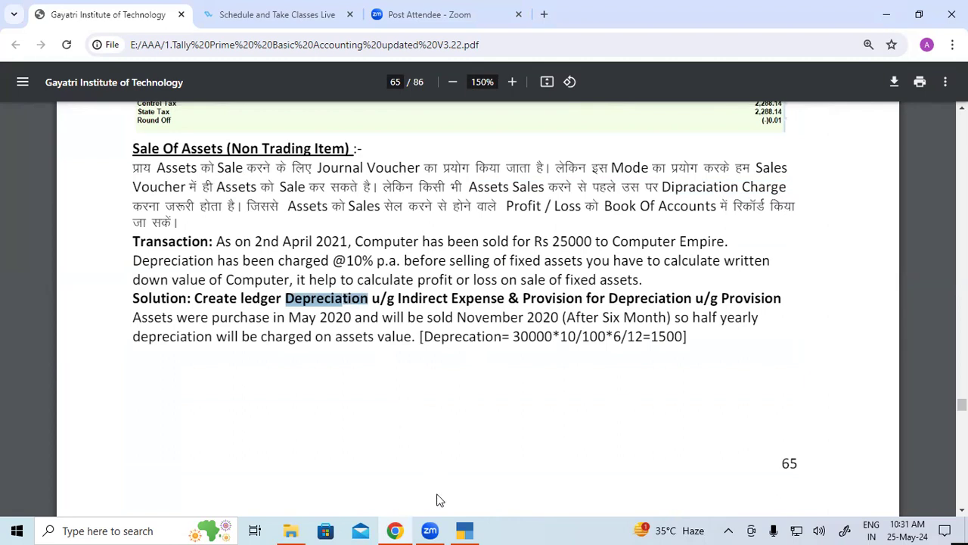
# Step: Switch to TallyPrime, dismiss the quit prompt, and start creating a new ledger
pyautogui.click(464, 530)
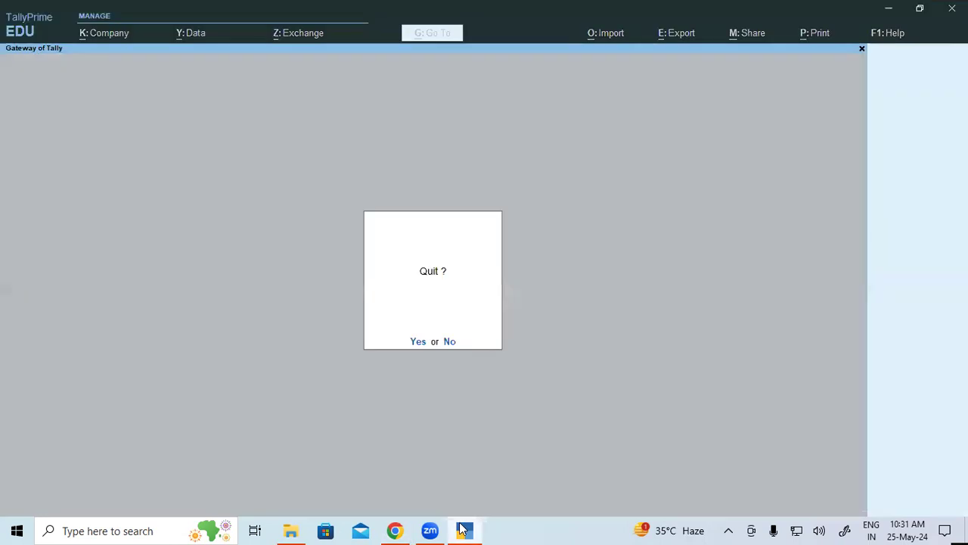
pyautogui.press('Return')
pyautogui.press('Down')
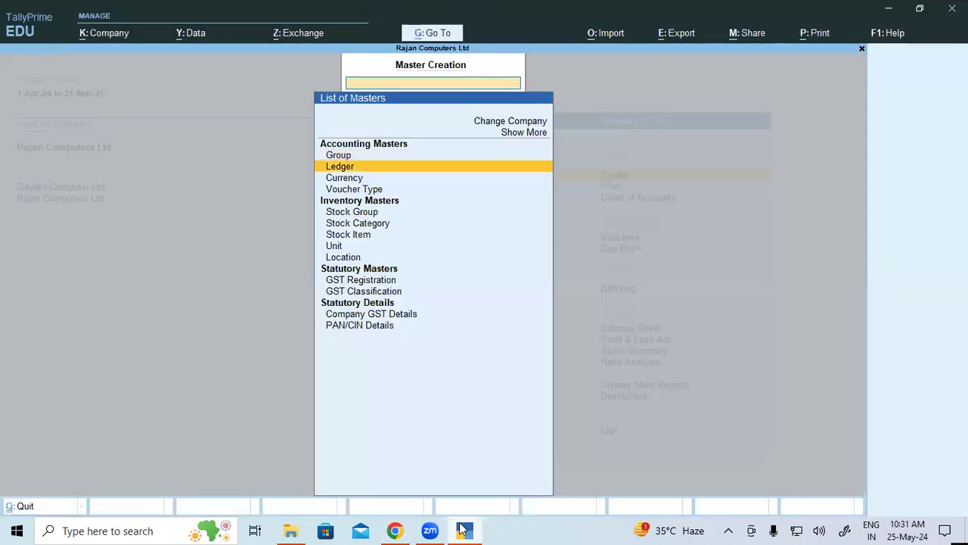
pyautogui.press('Return')
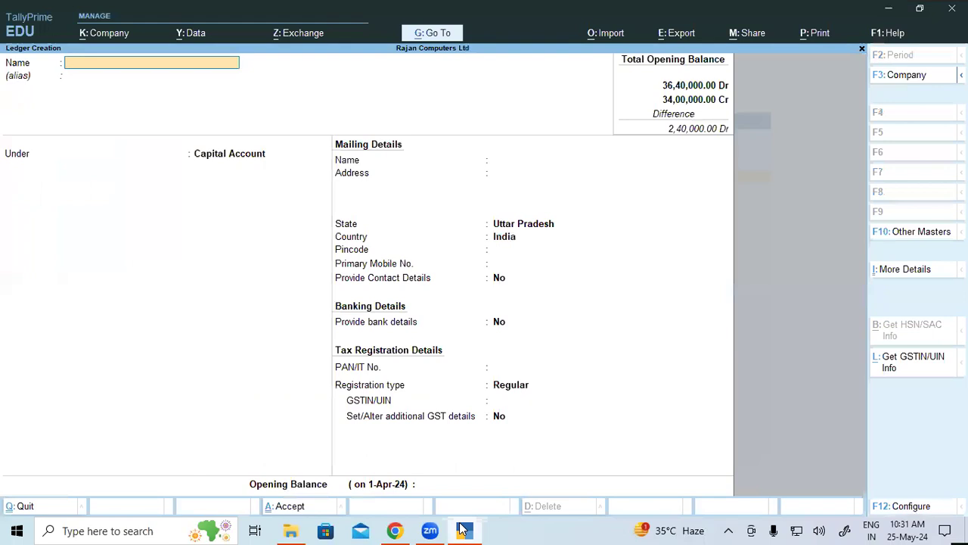
# Step: Create the ledger Depreciation under Indirect Expenses, keeping the default details, and save it
pyautogui.write('Depreciation')
pyautogui.press('Return')
pyautogui.write('In')
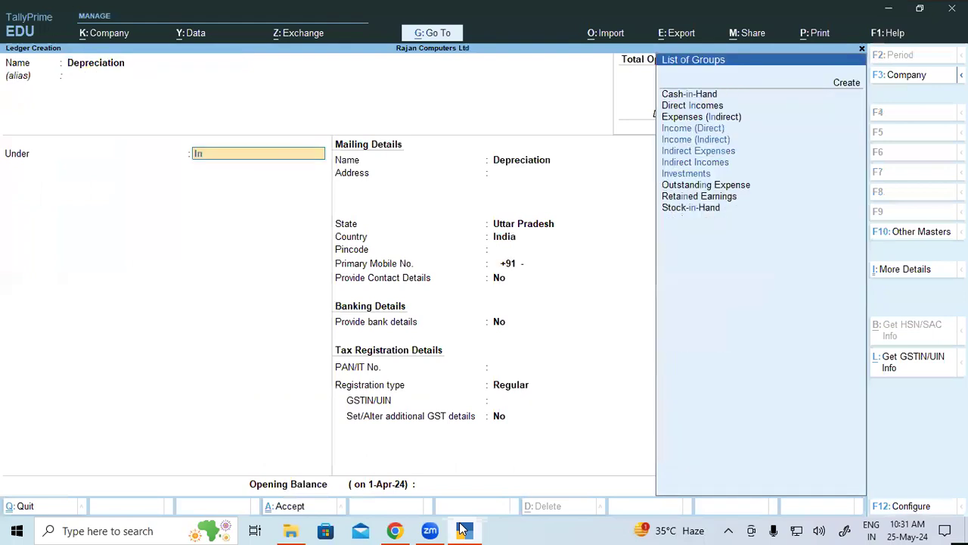
pyautogui.press('Down')
pyautogui.press('Down')
pyautogui.press('Return')
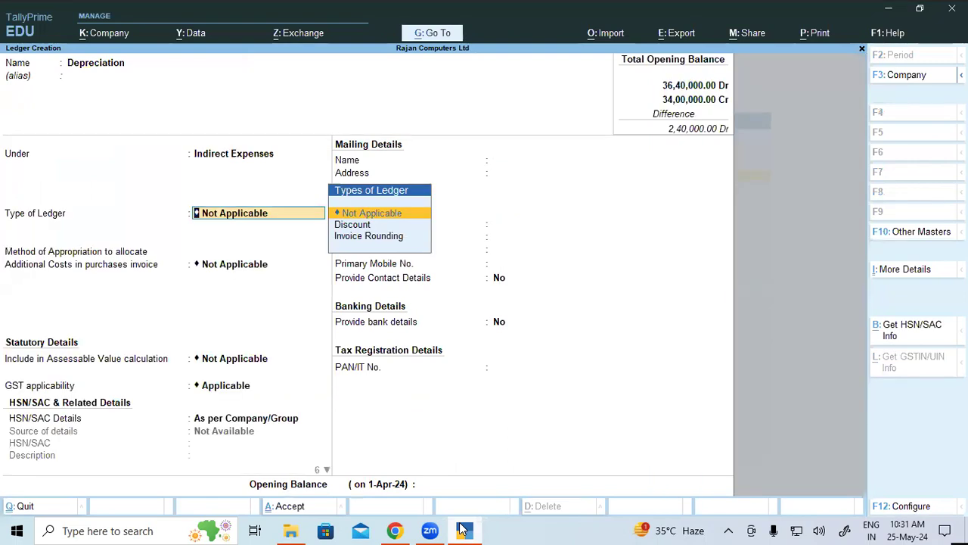
pyautogui.press('ctrl')
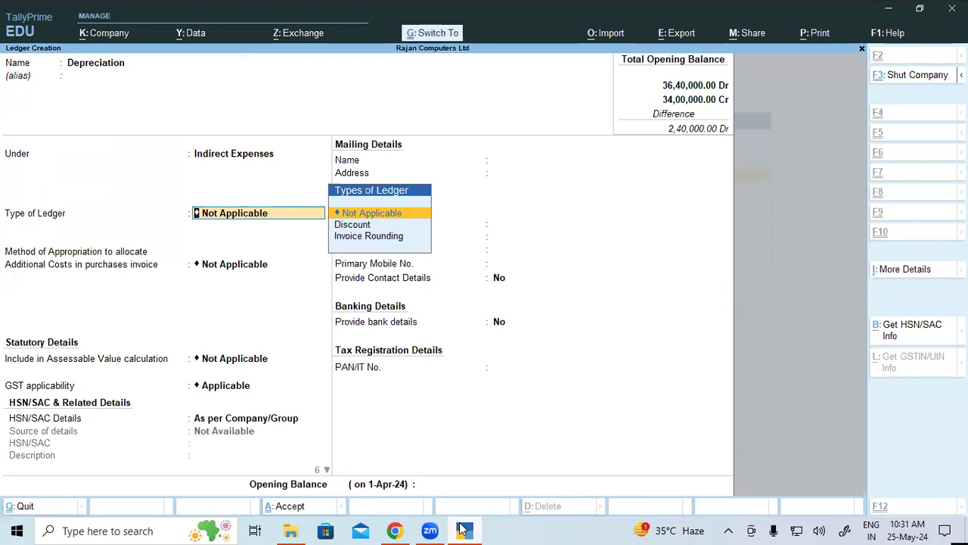
pyautogui.hotkey('ctrl', 'a')
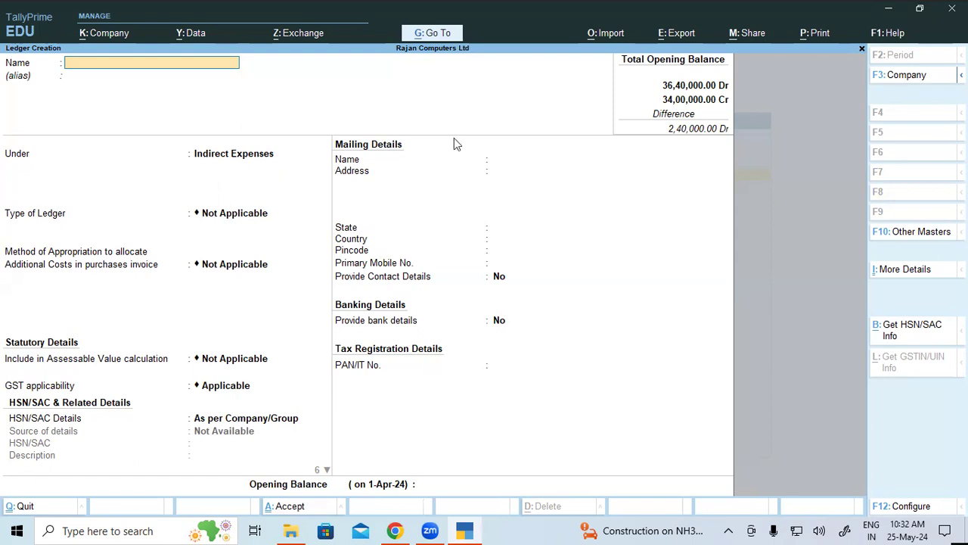
# Step: Highlight the second ledger name in the PDF's Solution line, and name the new TallyPrime ledger Provision for Depreciation
pyautogui.hotkey('alt', 'Tab')
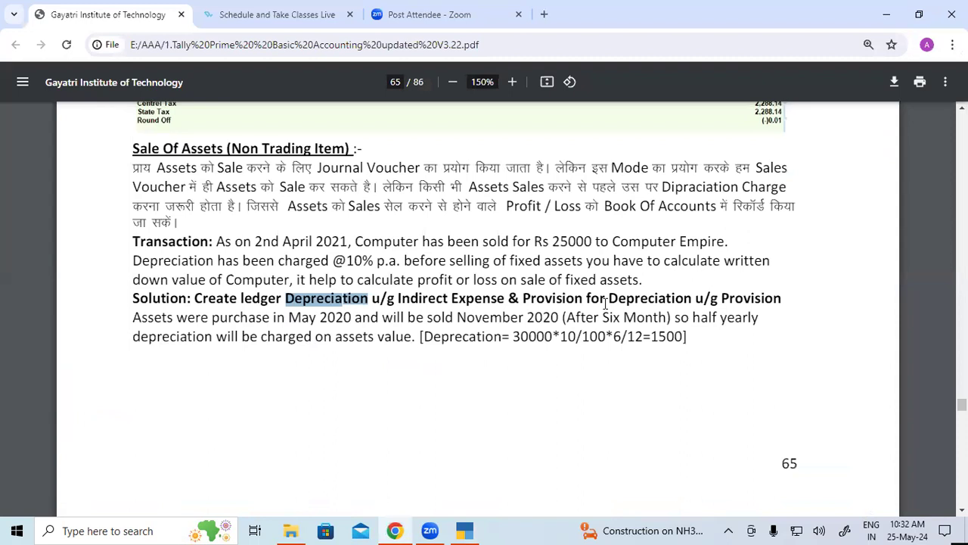
pyautogui.moveTo(520, 298); pyautogui.dragTo(692, 298)
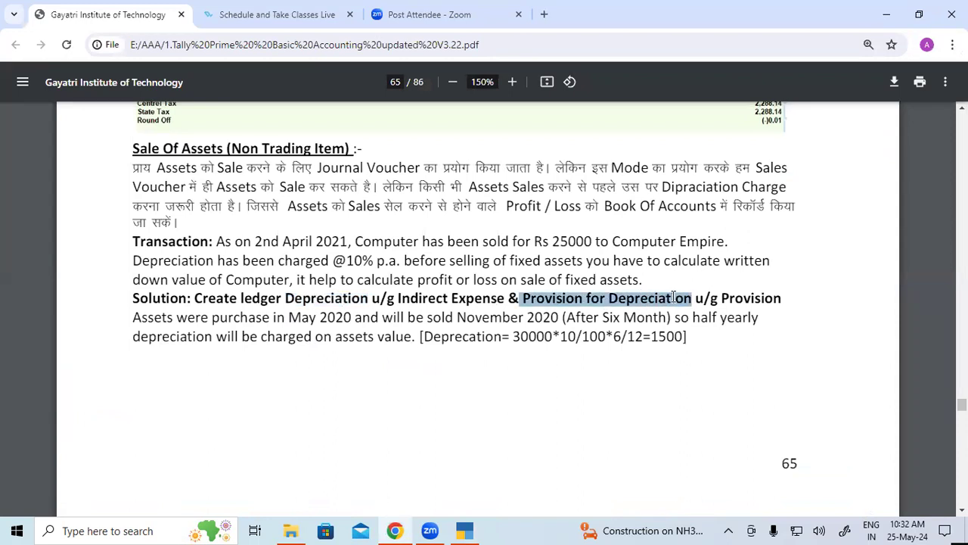
pyautogui.hotkey('alt', 'Tab')
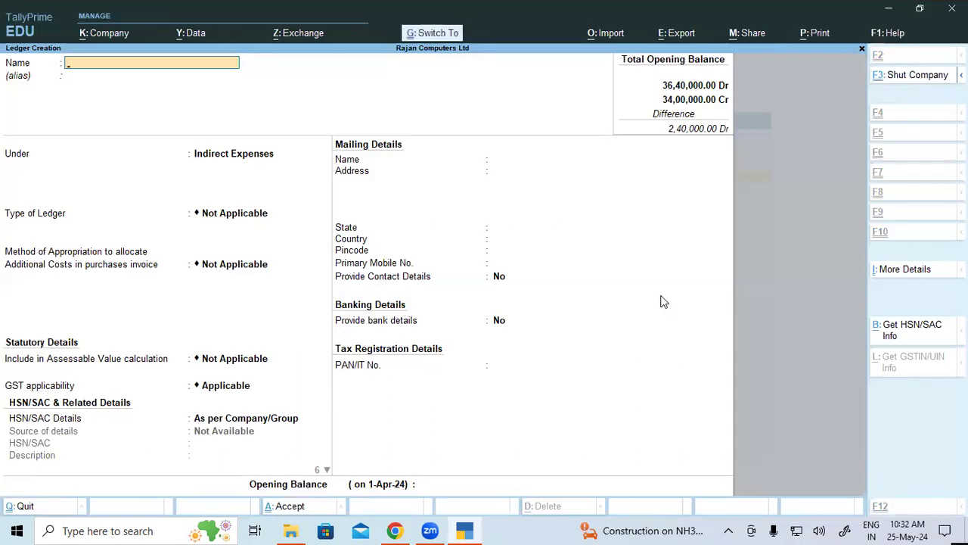
pyautogui.write('Provision for Depreciation')
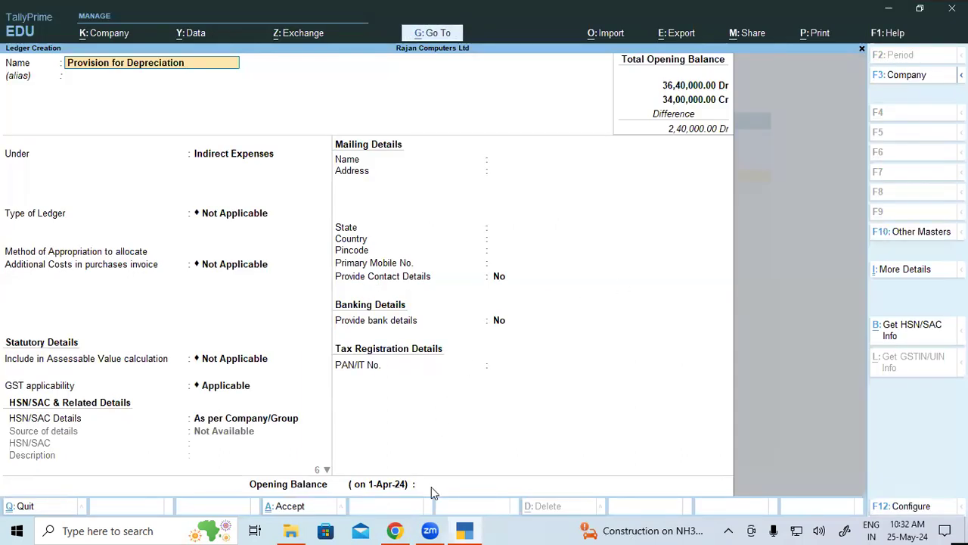
# Step: Handwrite 30000, 1500, Pro and De over the ledger form, underline both amounts, and draw an arrow to 1500
pyautogui.moveTo(460, 160)
pyautogui.mouseDown()
pyautogui.moveTo(484, 162)
pyautogui.moveTo(469, 183)
pyautogui.moveTo(497, 151)
pyautogui.moveTo(507, 161)
pyautogui.moveTo(506, 151)
pyautogui.moveTo(545, 130)
pyautogui.mouseUp()
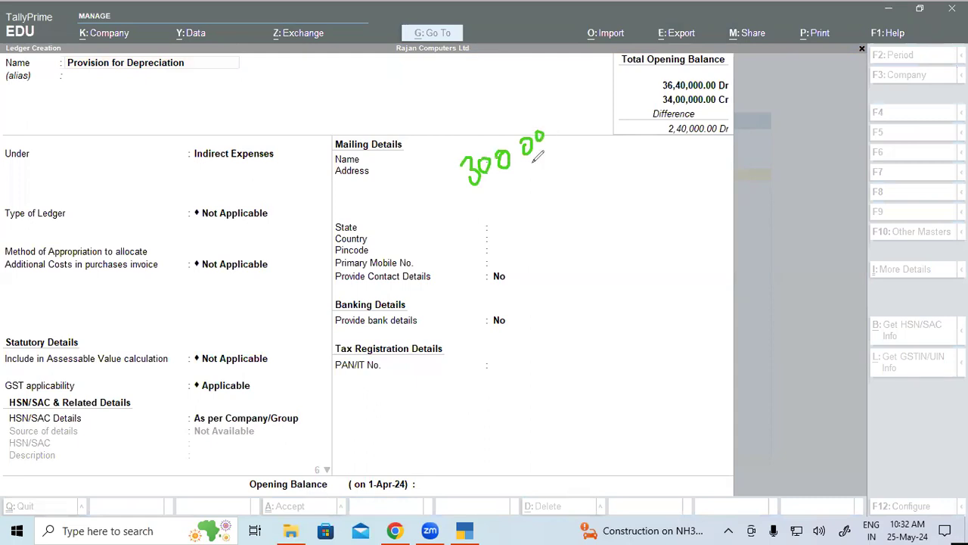
pyautogui.moveTo(519, 216)
pyautogui.mouseDown()
pyautogui.moveTo(515, 241)
pyautogui.moveTo(542, 201)
pyautogui.mouseUp()
pyautogui.moveTo(551, 195); pyautogui.dragTo(561, 195)
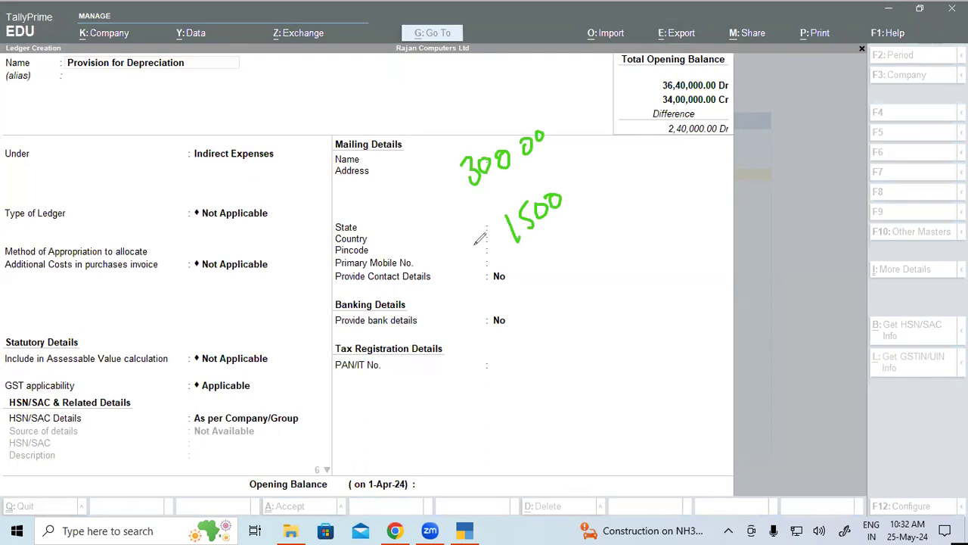
pyautogui.moveTo(225, 302)
pyautogui.mouseDown()
pyautogui.moveTo(225, 340)
pyautogui.moveTo(233, 321)
pyautogui.moveTo(258, 341)
pyautogui.moveTo(292, 297)
pyautogui.mouseUp()
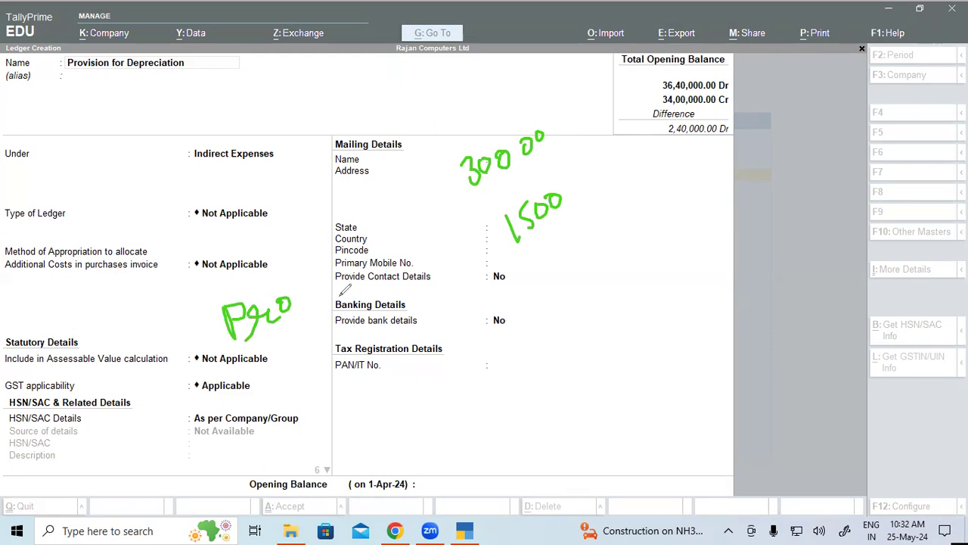
pyautogui.moveTo(487, 252)
pyautogui.mouseDown()
pyautogui.moveTo(500, 241)
pyautogui.moveTo(500, 255)
pyautogui.mouseUp()
pyautogui.moveTo(358, 379)
pyautogui.mouseDown()
pyautogui.moveTo(355, 403)
pyautogui.moveTo(388, 395)
pyautogui.moveTo(424, 365)
pyautogui.mouseUp()
pyautogui.moveTo(469, 202); pyautogui.dragTo(591, 121)
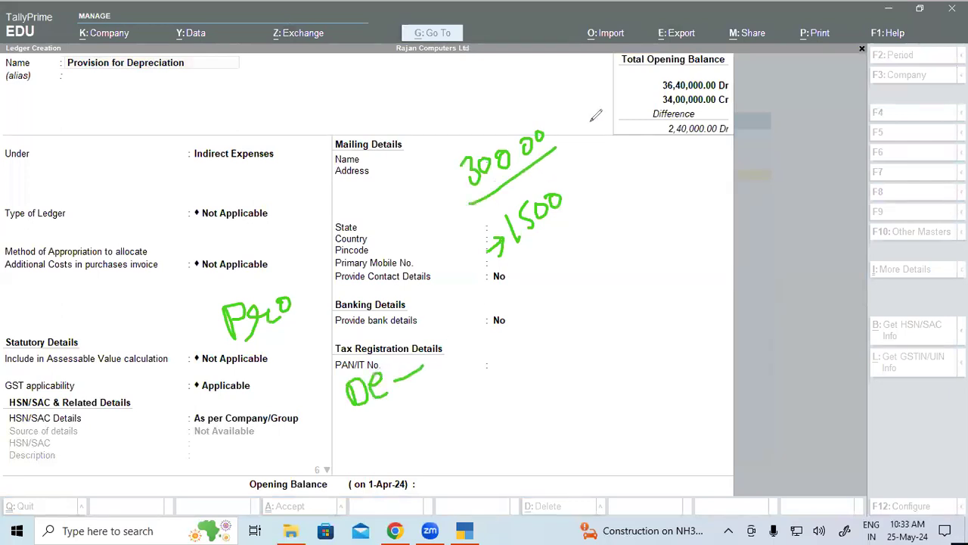
pyautogui.moveTo(522, 246); pyautogui.dragTo(573, 214)
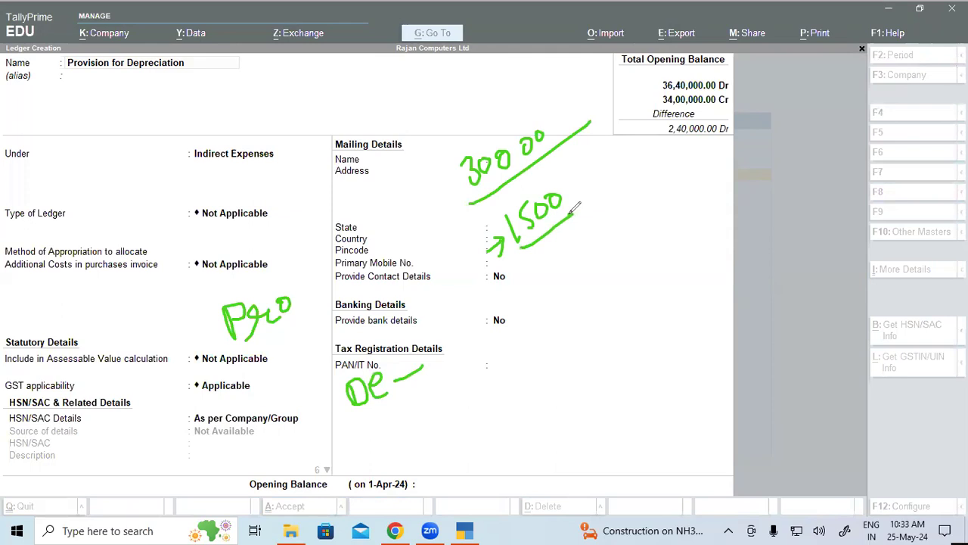
# Step: Handwrite the sale amount 25000 beside the ledger form and the loss amount 3500 below 1500
pyautogui.moveTo(715, 180); pyautogui.dragTo(747, 202)
pyautogui.moveTo(760, 159); pyautogui.dragTo(770, 179)
pyautogui.moveTo(794, 148)
pyautogui.mouseDown()
pyautogui.moveTo(791, 162)
pyautogui.moveTo(811, 152)
pyautogui.moveTo(773, 173)
pyautogui.mouseUp()
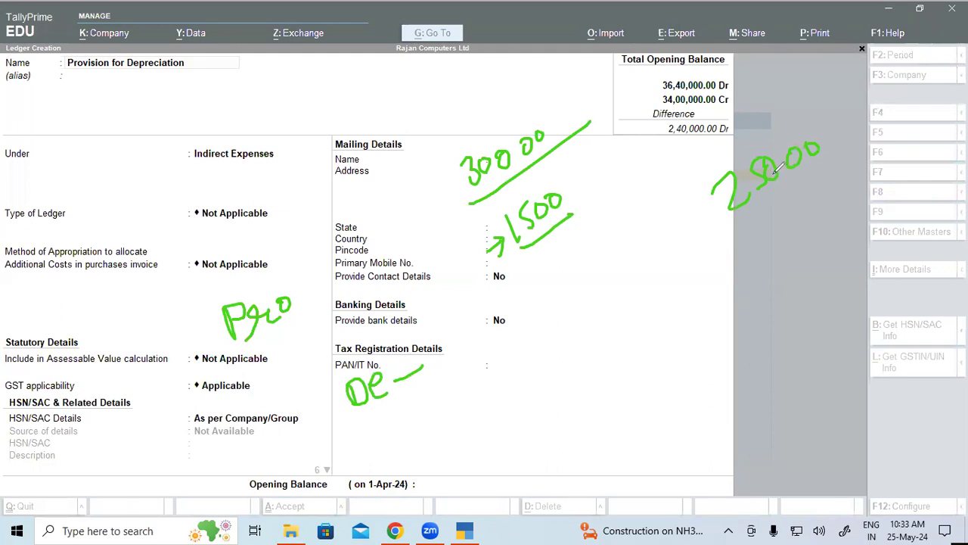
pyautogui.moveTo(474, 335)
pyautogui.mouseDown()
pyautogui.moveTo(495, 323)
pyautogui.moveTo(475, 348)
pyautogui.mouseUp()
pyautogui.moveTo(516, 310)
pyautogui.mouseDown()
pyautogui.moveTo(504, 331)
pyautogui.moveTo(543, 298)
pyautogui.mouseUp()
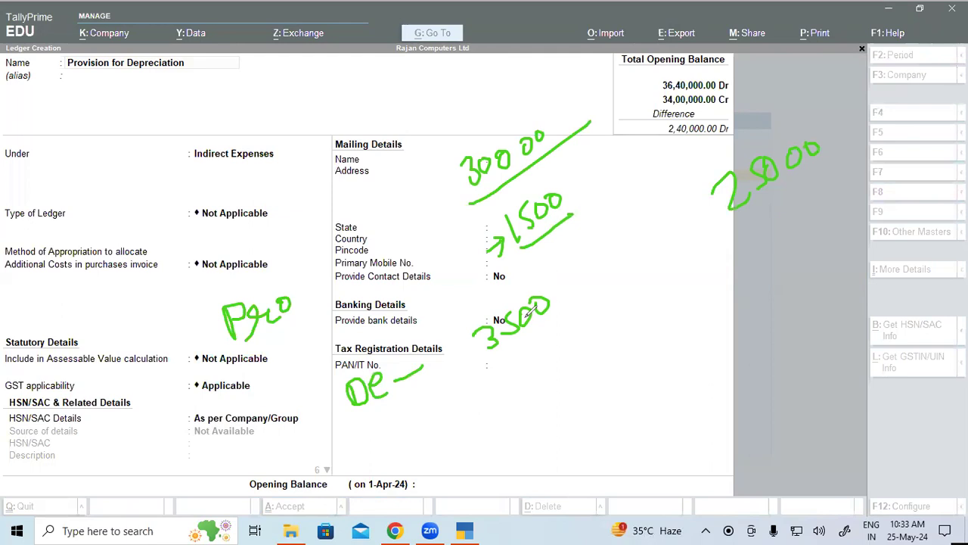
# Step: Underline the handwritten 30000 again and draw circles around the handwritten 25000 and 1500
pyautogui.moveTo(493, 186); pyautogui.dragTo(541, 147)
pyautogui.moveTo(791, 195)
pyautogui.mouseDown()
pyautogui.moveTo(825, 115)
pyautogui.moveTo(743, 160)
pyautogui.moveTo(703, 216)
pyautogui.moveTo(802, 191)
pyautogui.mouseUp()
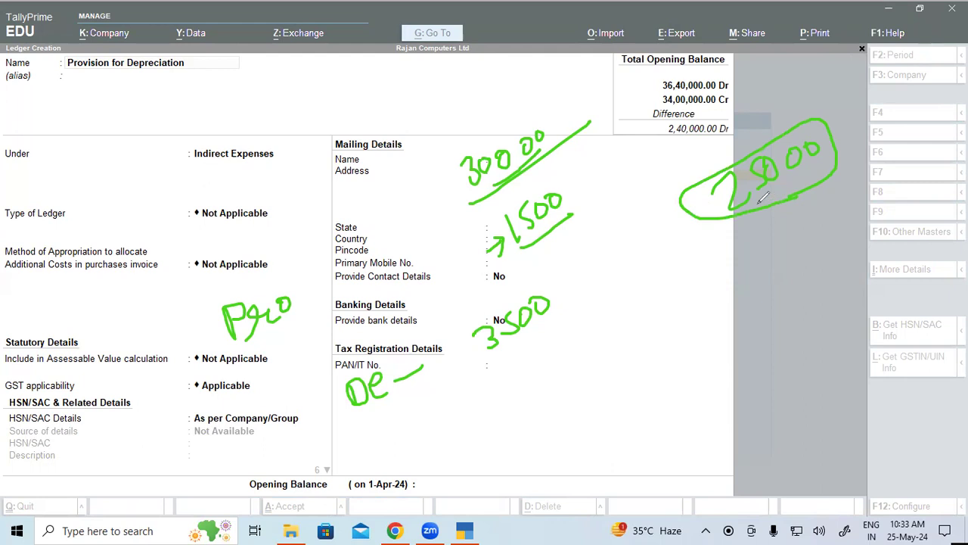
pyautogui.moveTo(552, 180)
pyautogui.mouseDown()
pyautogui.moveTo(518, 184)
pyautogui.moveTo(495, 240)
pyautogui.moveTo(533, 242)
pyautogui.moveTo(569, 219)
pyautogui.moveTo(546, 176)
pyautogui.mouseUp()
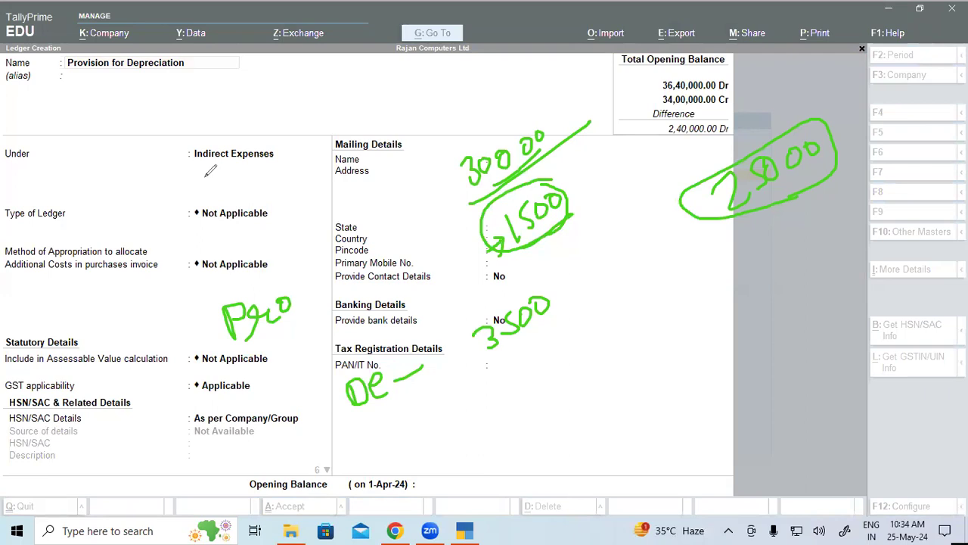
# Step: Handwrite Loss with an arrow and 350 below the ledger name, underline Loss and 1500, and clear all the annotations
pyautogui.moveTo(96, 86)
pyautogui.mouseDown()
pyautogui.moveTo(105, 113)
pyautogui.moveTo(142, 75)
pyautogui.moveTo(155, 84)
pyautogui.moveTo(162, 72)
pyautogui.moveTo(161, 93)
pyautogui.moveTo(185, 65)
pyautogui.moveTo(182, 78)
pyautogui.mouseUp()
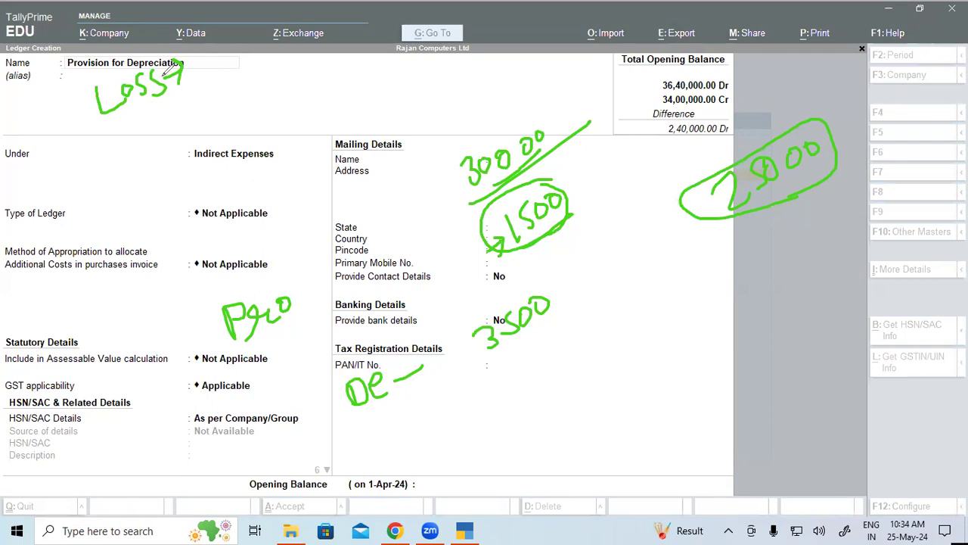
pyautogui.moveTo(521, 262); pyautogui.dragTo(579, 214)
pyautogui.moveTo(102, 115)
pyautogui.mouseDown()
pyautogui.moveTo(131, 114)
pyautogui.moveTo(182, 85)
pyautogui.moveTo(227, 127)
pyautogui.mouseUp()
pyautogui.moveTo(254, 78)
pyautogui.mouseDown()
pyautogui.moveTo(275, 72)
pyautogui.moveTo(271, 85)
pyautogui.moveTo(281, 69)
pyautogui.mouseUp()
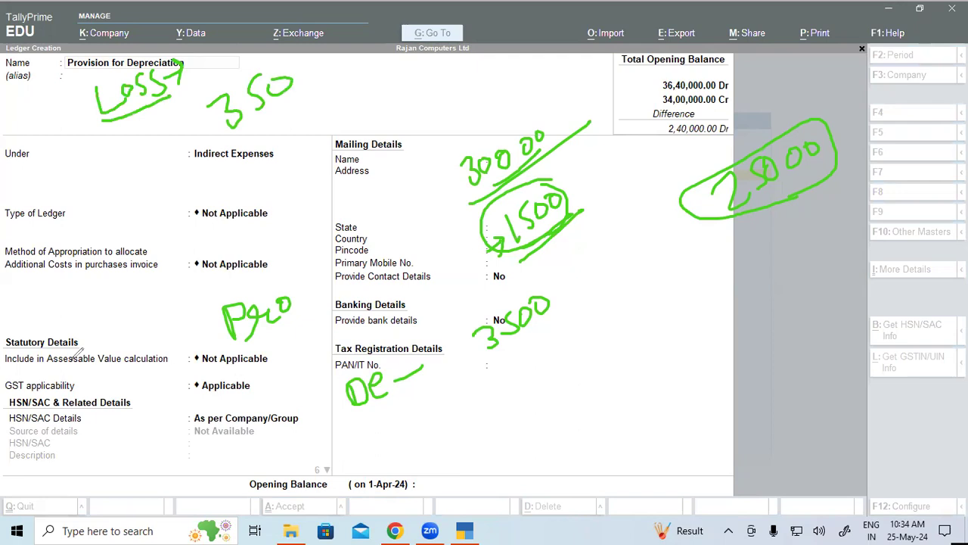
pyautogui.press('Escape')
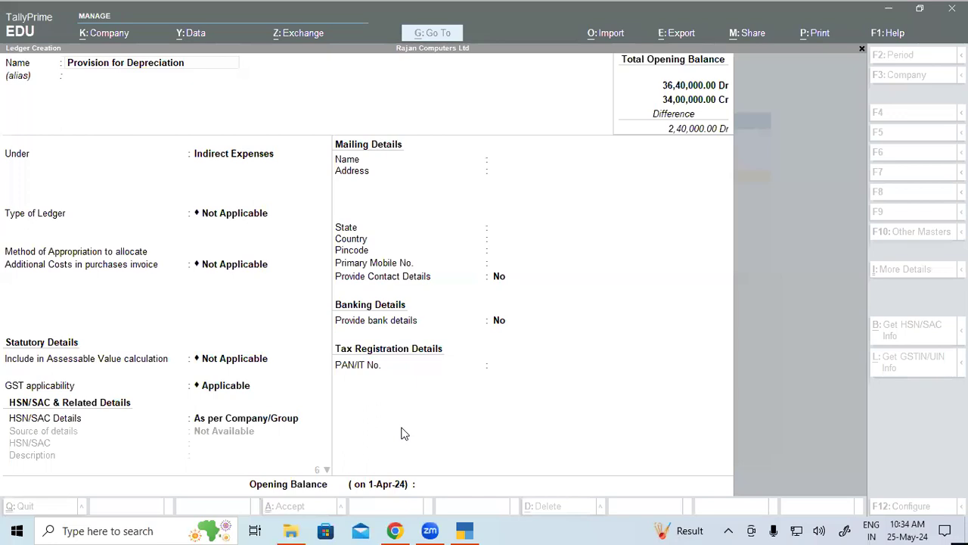
# Step: Place the Provision for Depreciation ledger under the Provisions group and save it with the remaining default details
pyautogui.hotkey('alt', 'Tab')
pyautogui.hotkey('alt', 'Tab')
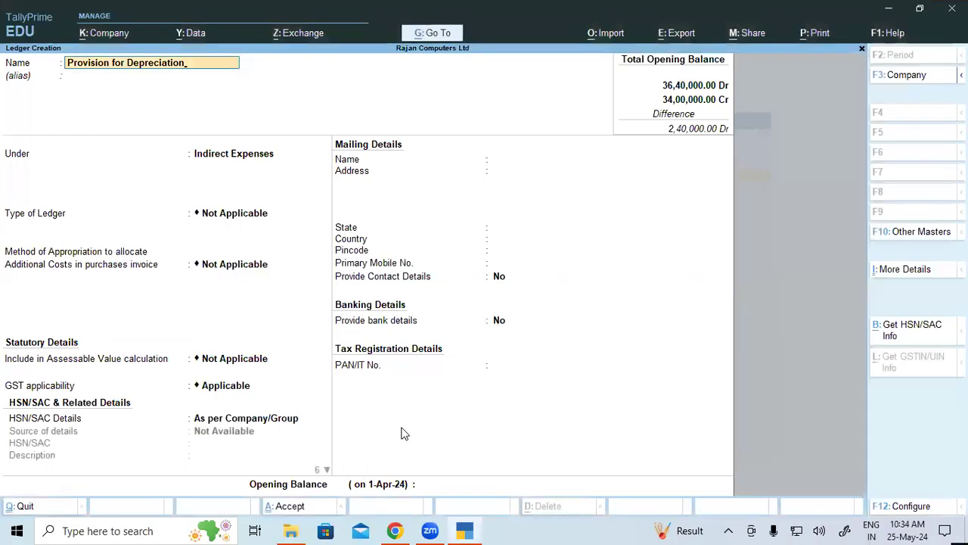
pyautogui.press('Return')
pyautogui.press('Return')
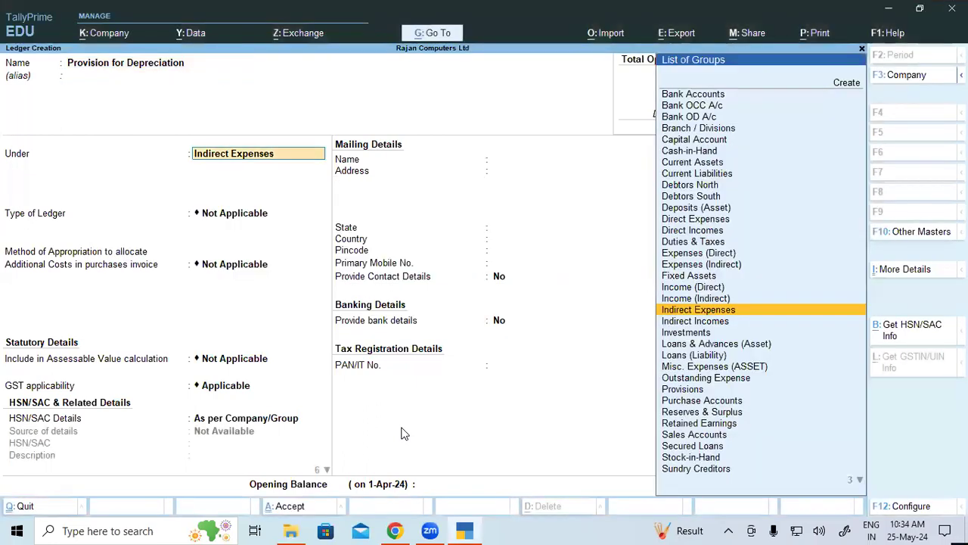
pyautogui.write('Pro')
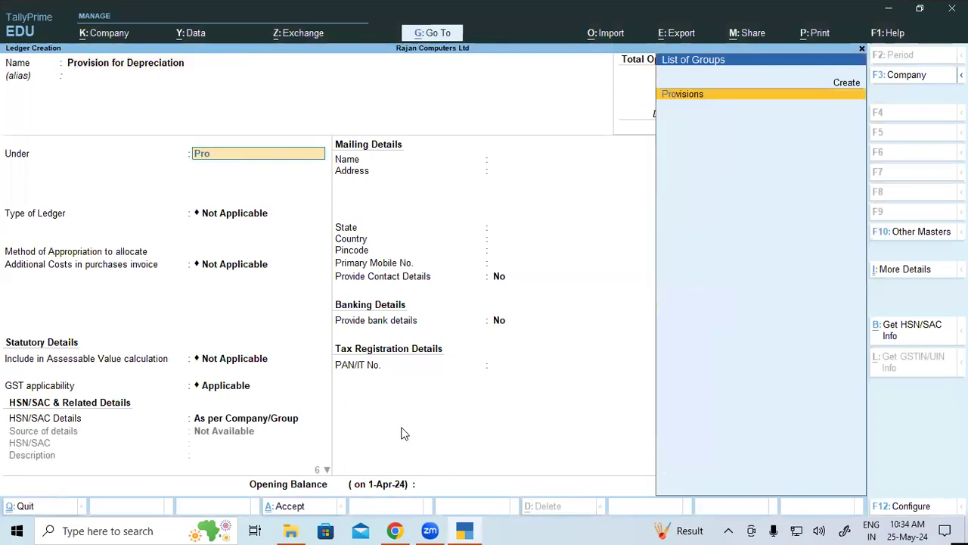
pyautogui.press('Return')
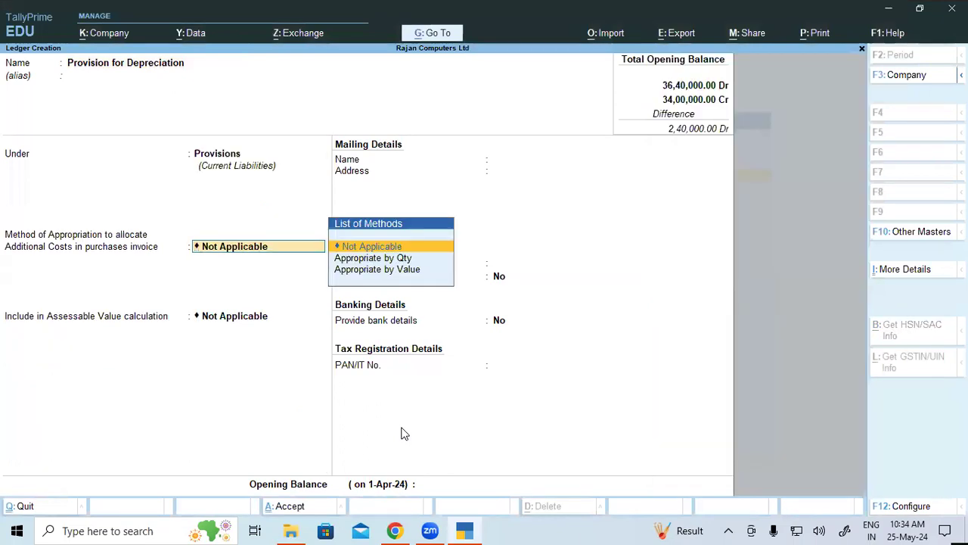
pyautogui.press('ctrl')
pyautogui.hotkey('ctrl', 'a')
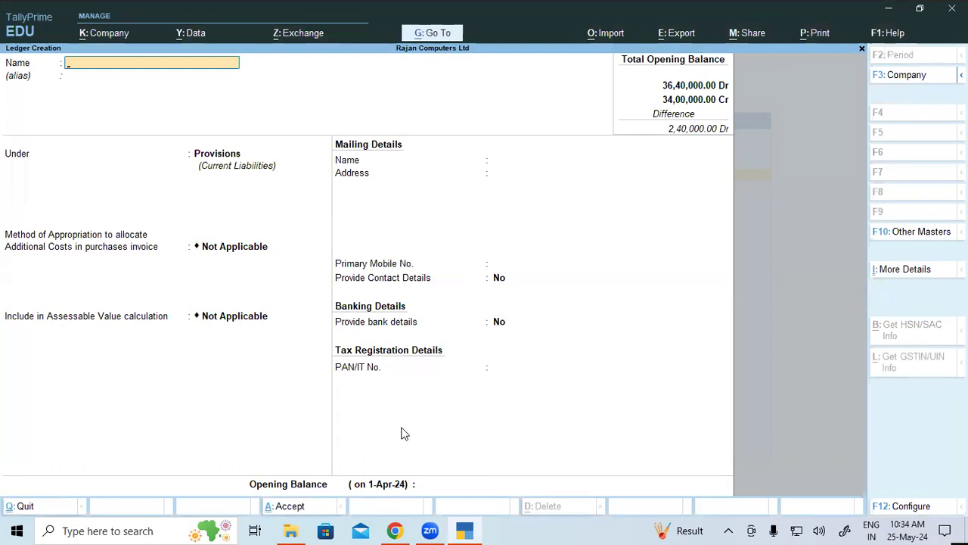
# Step: Copy the ledger name Loss on Sales of Assets from the PDF and use it as the new TallyPrime ledger's name
pyautogui.write('Los')
pyautogui.hotkey('alt', 'Tab')
pyautogui.hotkey('alt', 'Tab')
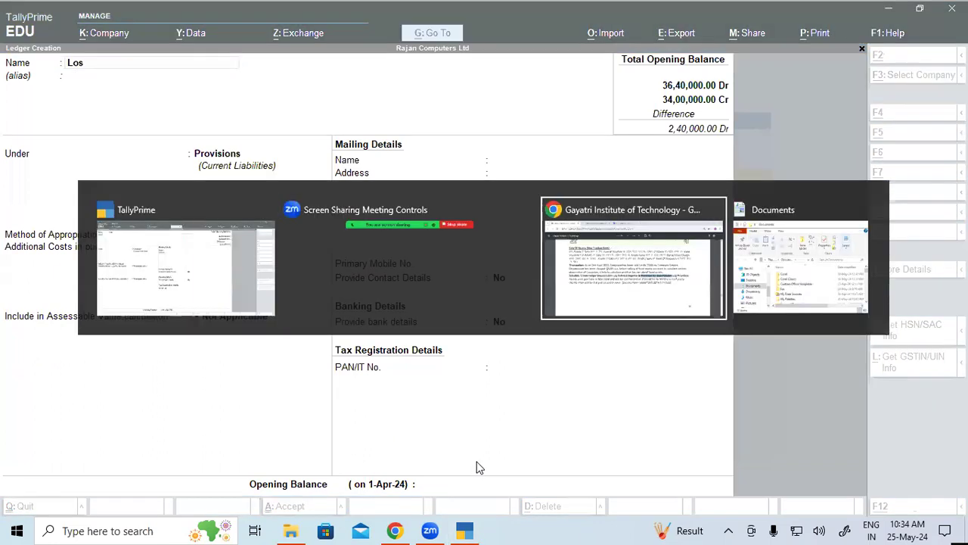
pyautogui.scroll(-5, 340, 419)
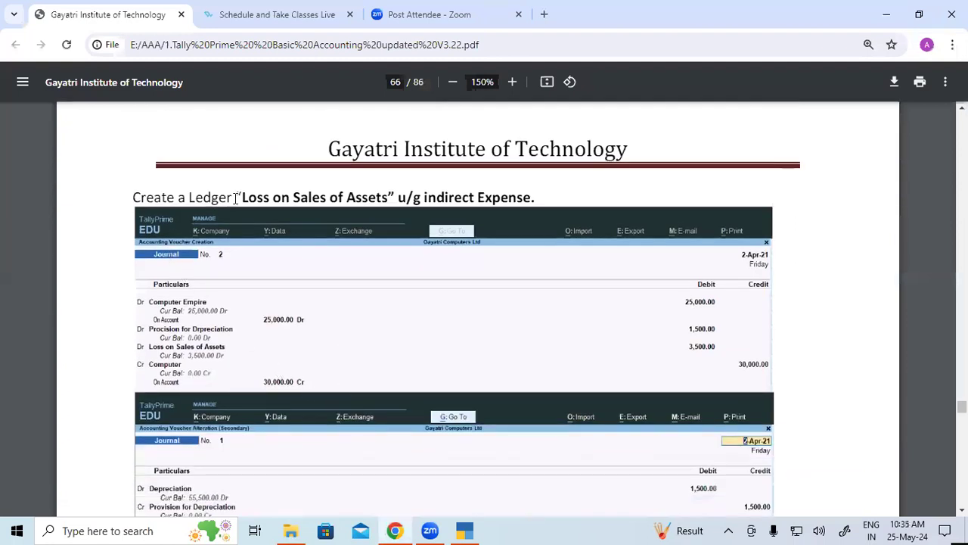
pyautogui.moveTo(244, 197); pyautogui.dragTo(390, 198)
pyautogui.hotkey('ctrl', 'c')
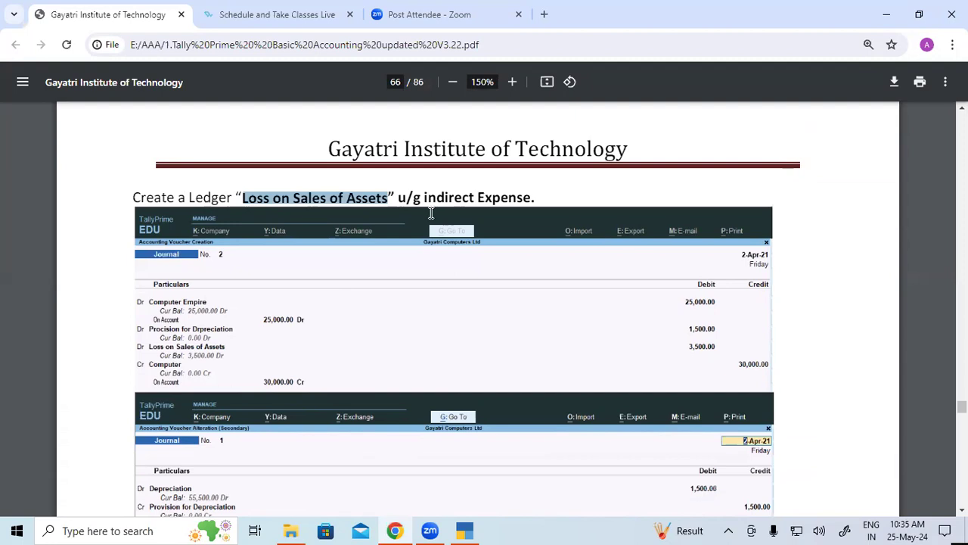
pyautogui.hotkey('alt', 'Tab')
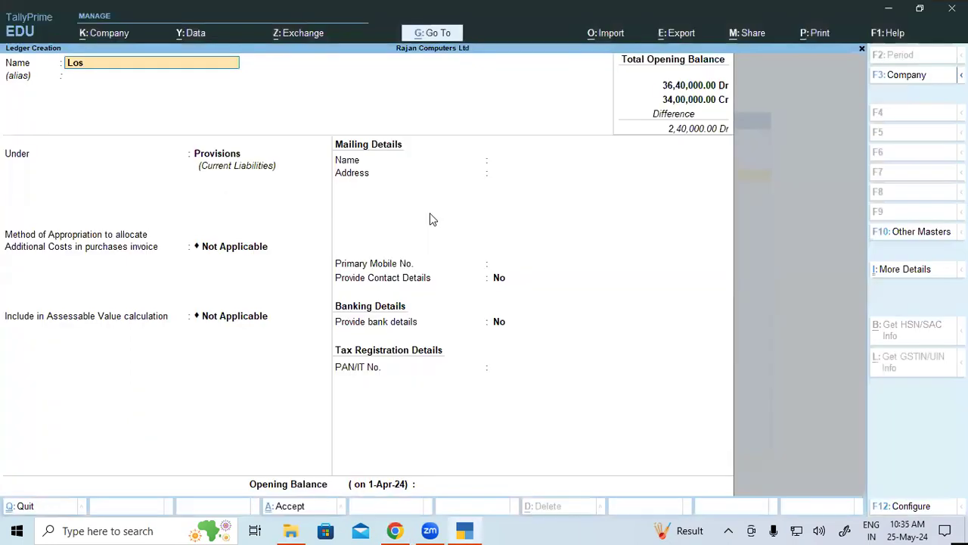
pyautogui.press('BackSpace')
pyautogui.press('BackSpace')
pyautogui.hotkey('ctrl', 'v')
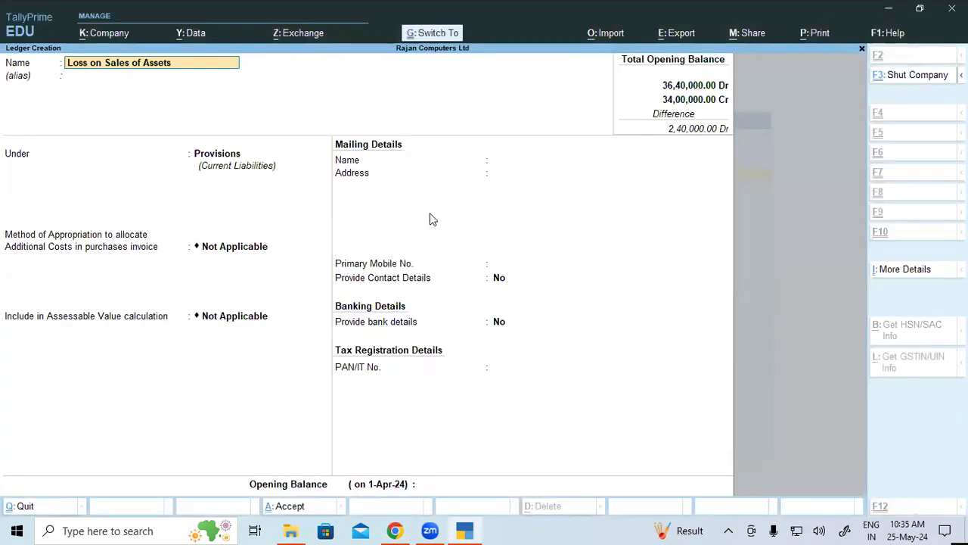
# Step: Place the Loss on Sales of Assets ledger under Indirect Expenses, save it, and return to the Gateway of Tally
pyautogui.press('Return')
pyautogui.press('Return')
pyautogui.press('BackSpace')
pyautogui.write('In')
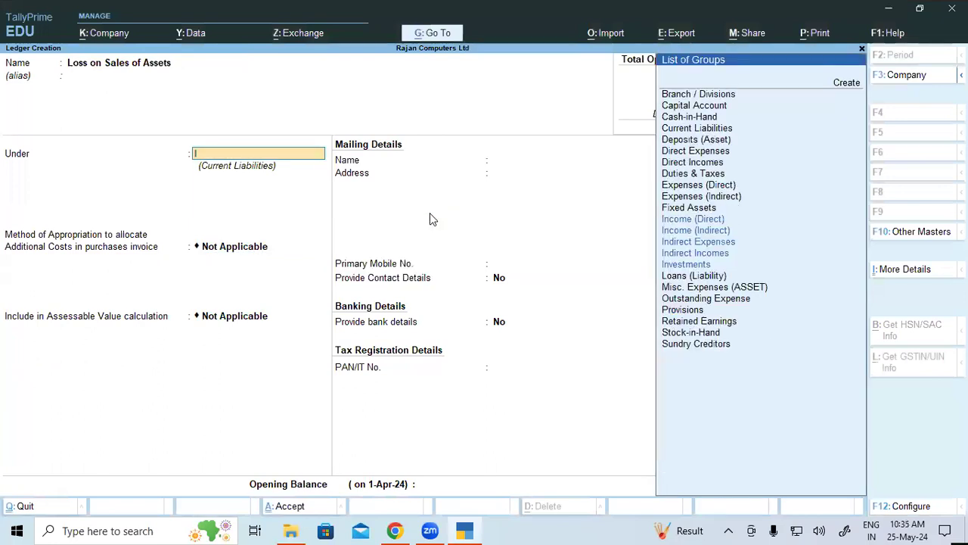
pyautogui.press('Down')
pyautogui.press('Down')
pyautogui.press('Down')
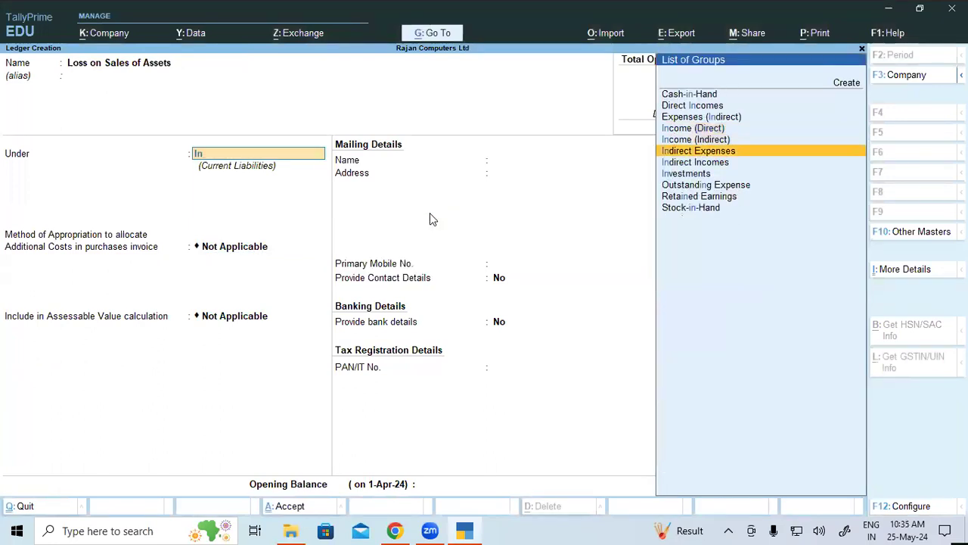
pyautogui.press('Return')
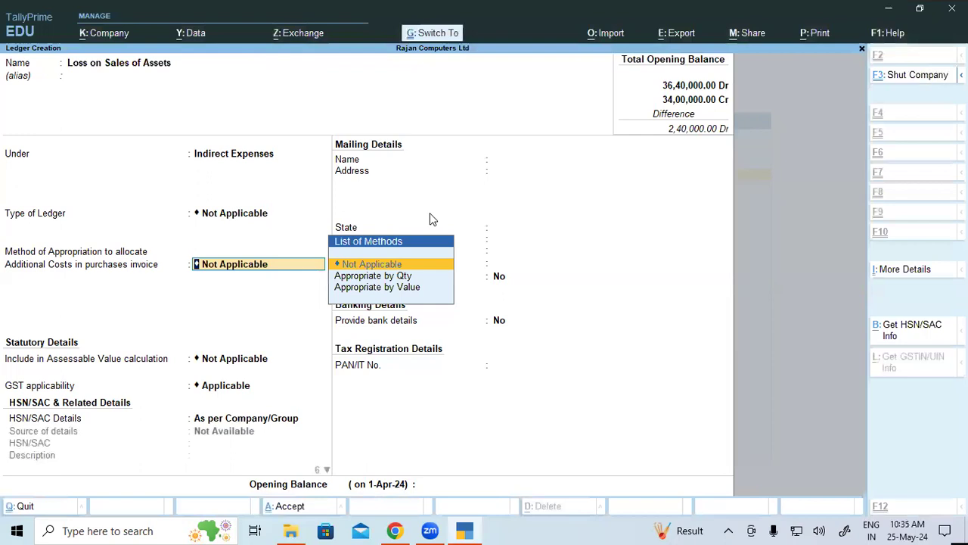
pyautogui.hotkey('ctrl', 'a')
pyautogui.press('Escape')
pyautogui.press('Return')
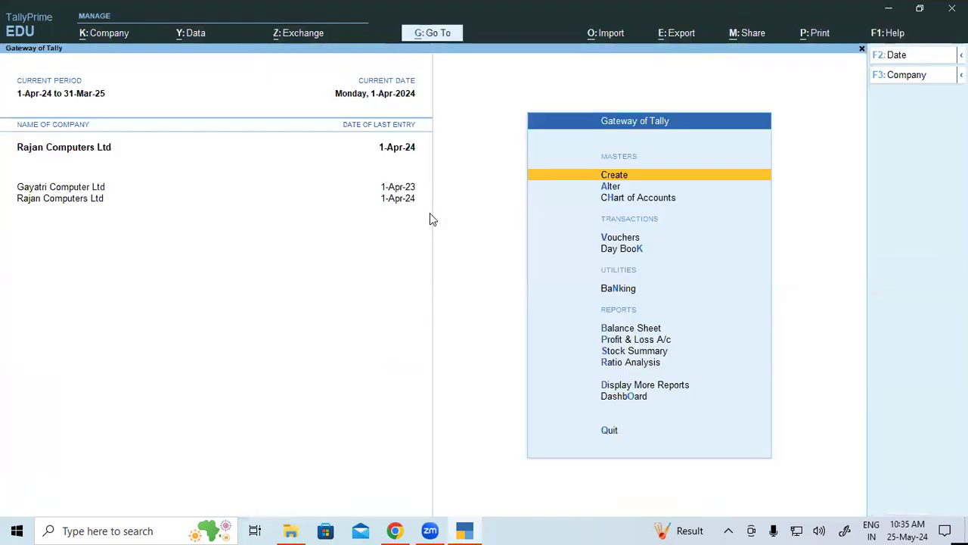
# Step: Start a new accounting voucher and change its voucher type from Sales B2B to Sales
pyautogui.press('Down')
pyautogui.press('Down')
pyautogui.press('Down')
pyautogui.press('Return')
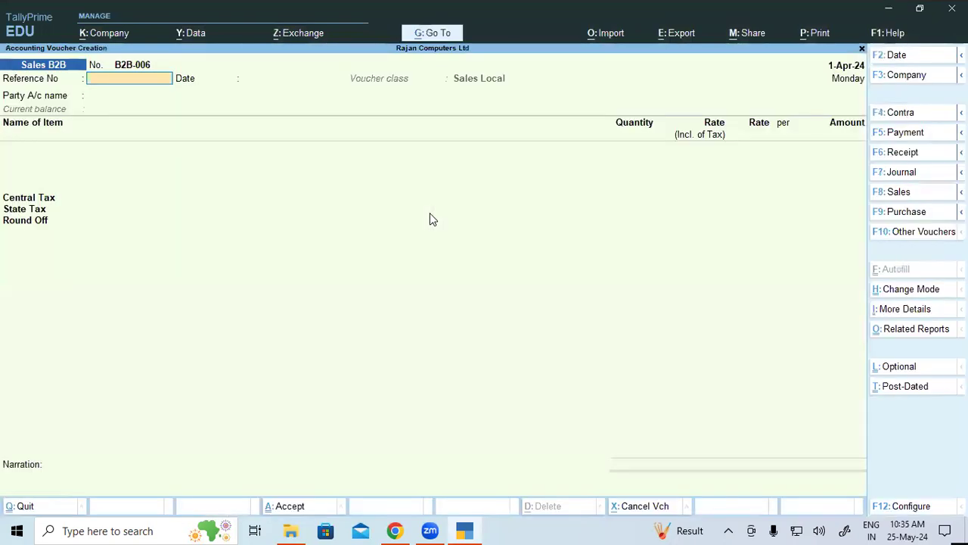
pyautogui.press('F8')
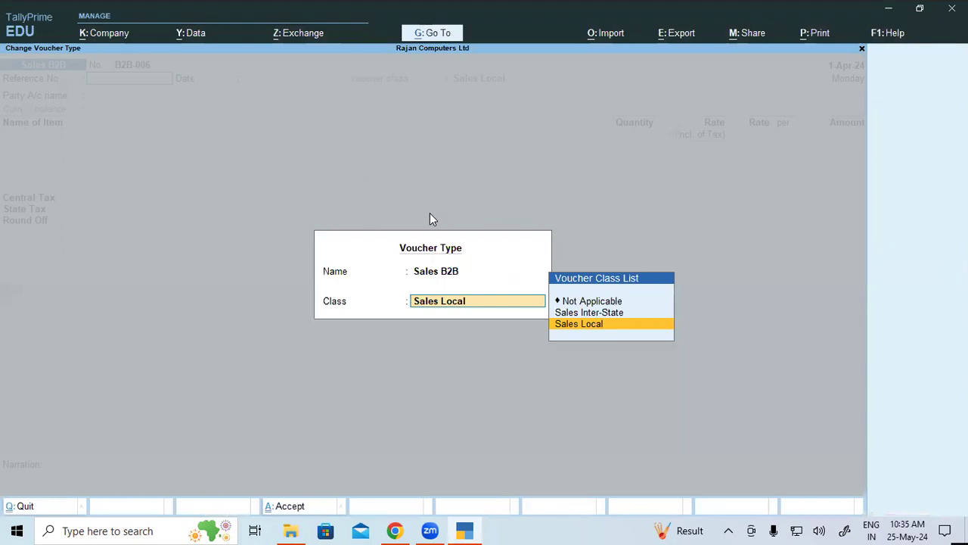
pyautogui.press('BackSpace')
pyautogui.press('Up')
pyautogui.press('Return')
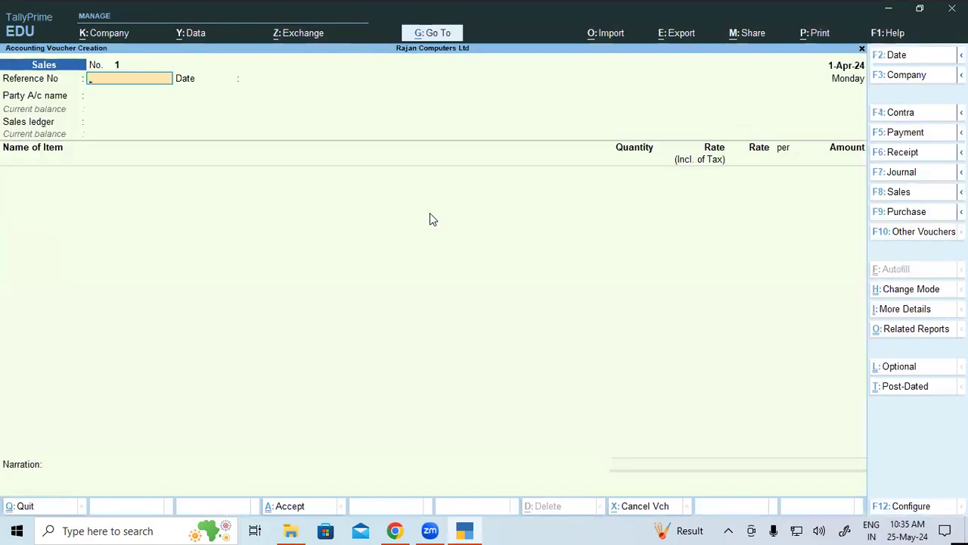
# Step: Switch the sales voucher to As Voucher mode and enter reference number 01, keeping the default date
pyautogui.hotkey('ctrl', 'h')
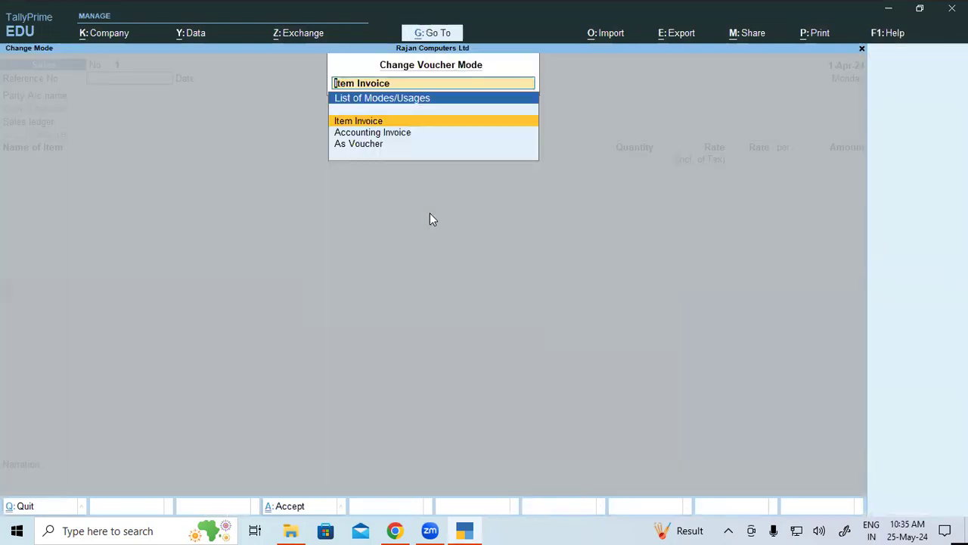
pyautogui.press('Down')
pyautogui.press('Down')
pyautogui.press('Return')
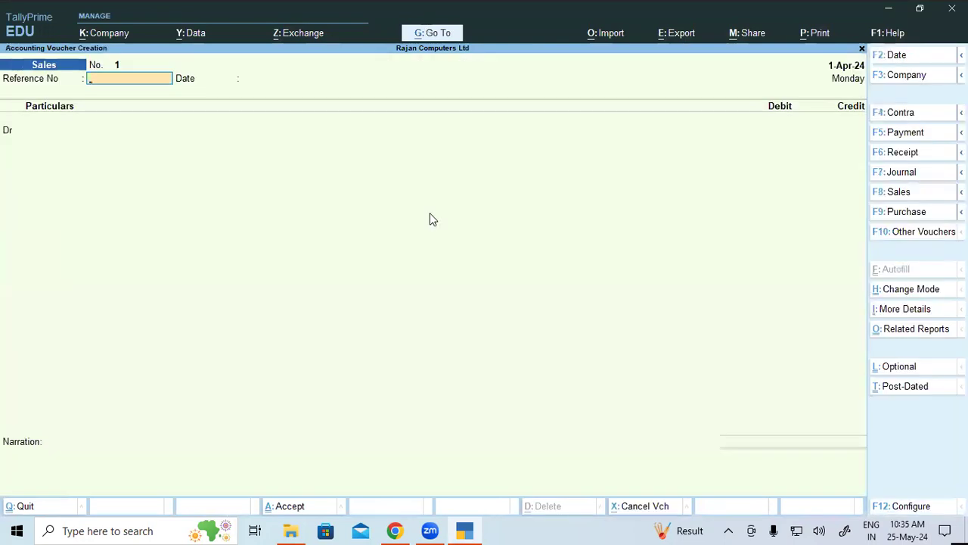
pyautogui.write('01')
pyautogui.press('Return')
pyautogui.press('Return')
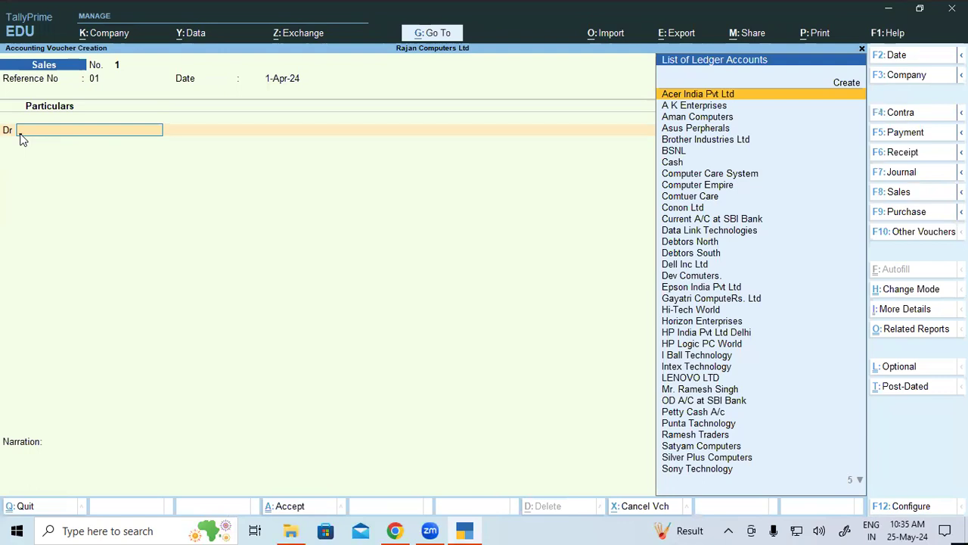
pyautogui.write('Com')
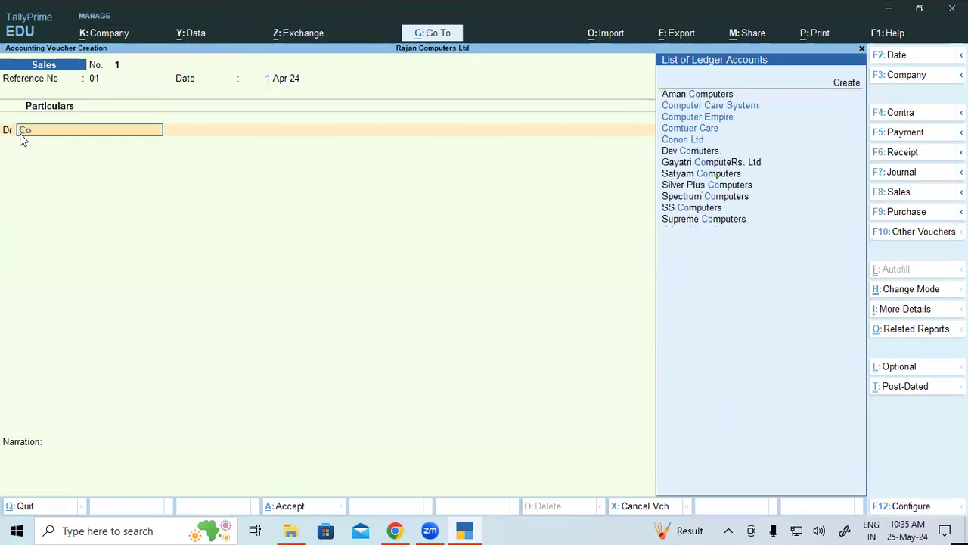
pyautogui.press('Down')
pyautogui.press('Down')
pyautogui.press('Down')
pyautogui.press('Down')
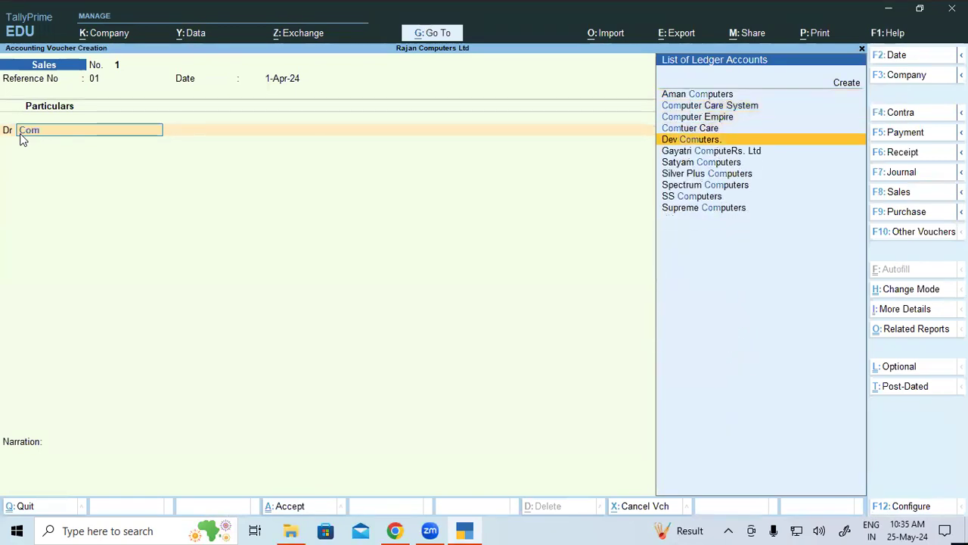
pyautogui.press('Up')
pyautogui.press('Return')
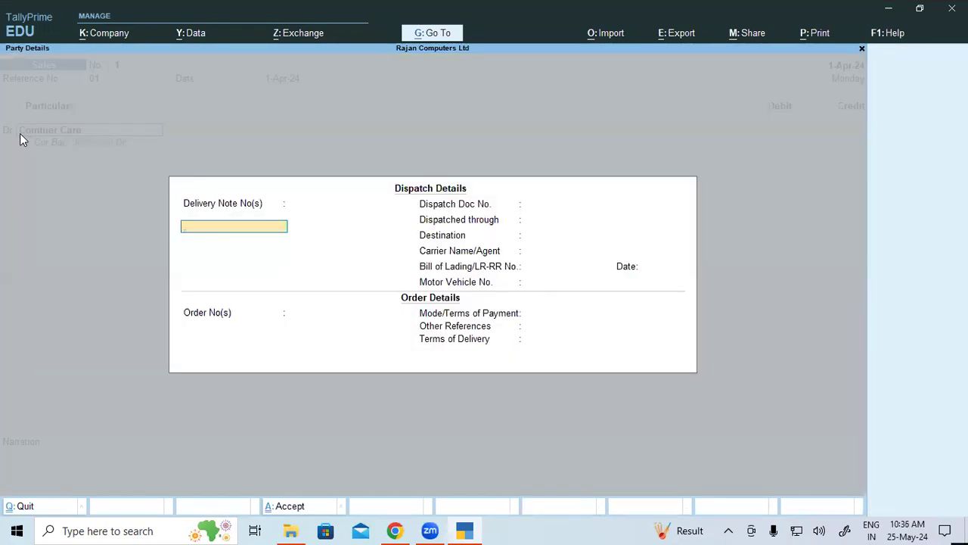
# Step: Check the buyer in the PDF's transaction and set the voucher's debit ledger to Computer Empire, accepting the default dispatch and party details
pyautogui.hotkey('alt', 'Tab')
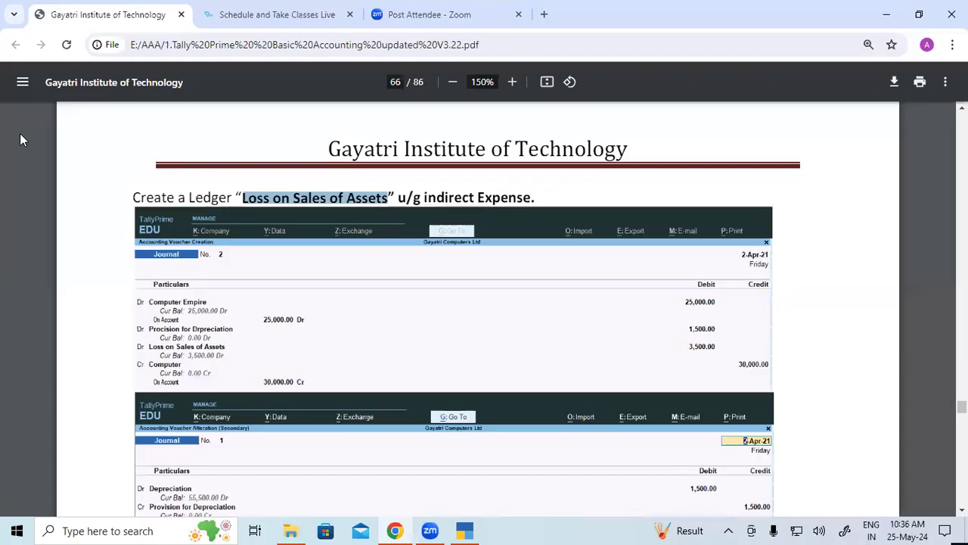
pyautogui.scroll(6, 20, 134)
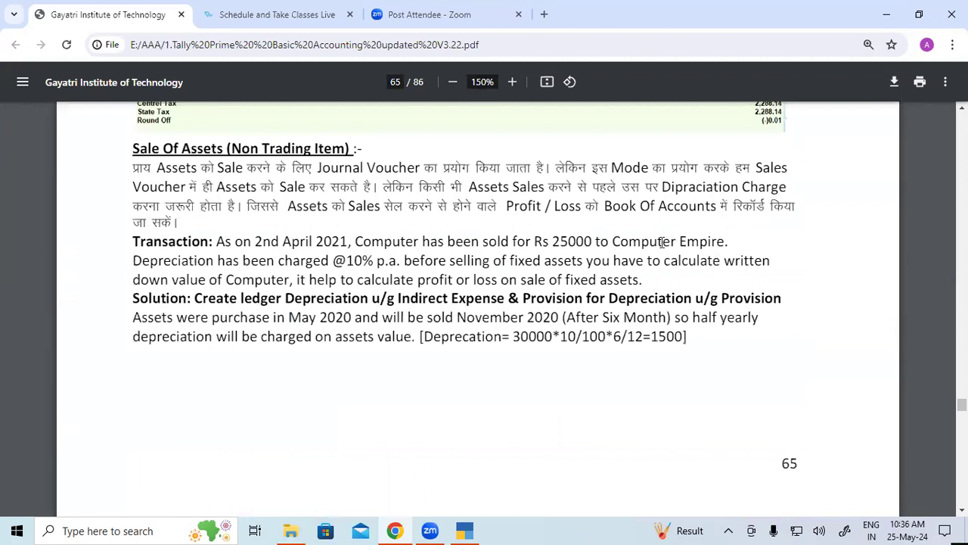
pyautogui.hotkey('alt', 'Tab')
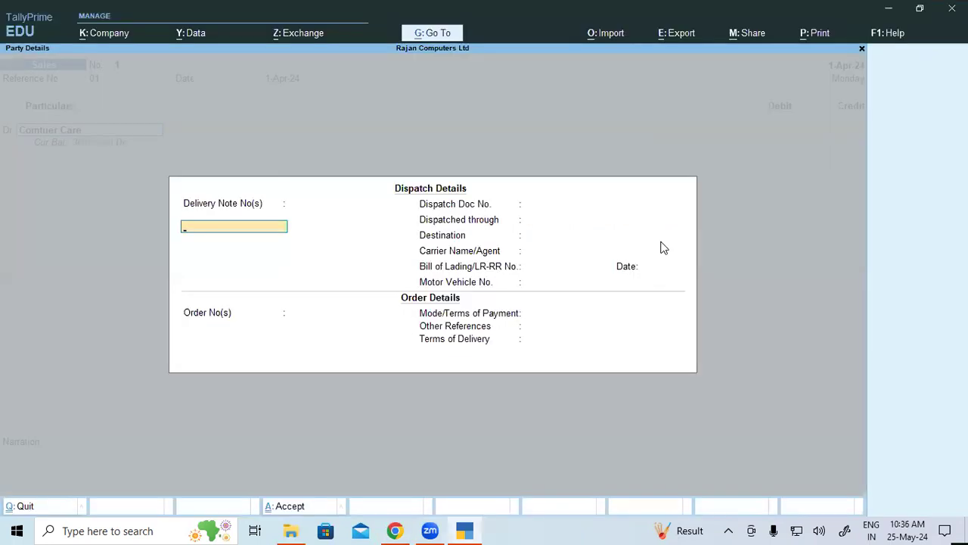
pyautogui.press('Escape')
pyautogui.press('Up')
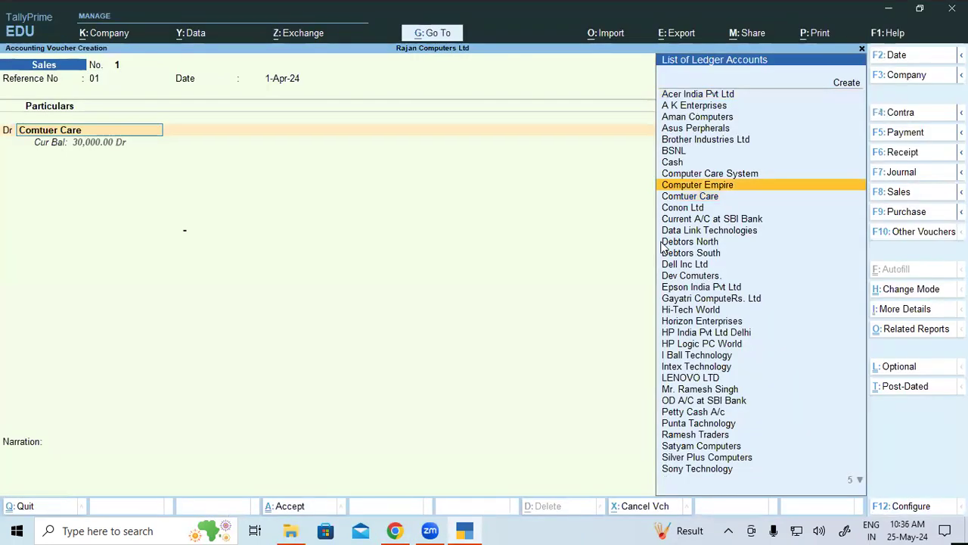
pyautogui.press('Return')
pyautogui.press('Return')
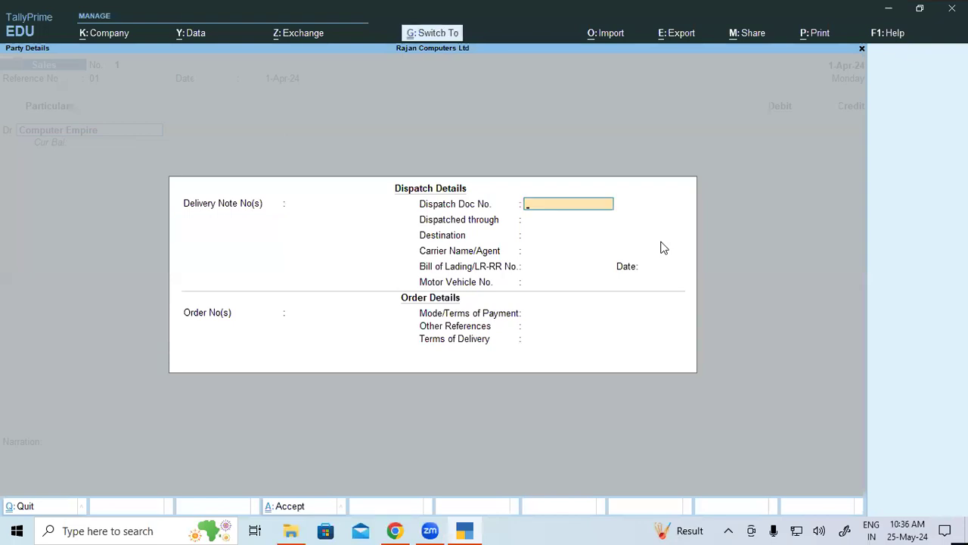
pyautogui.hotkey('ctrl', 'a')
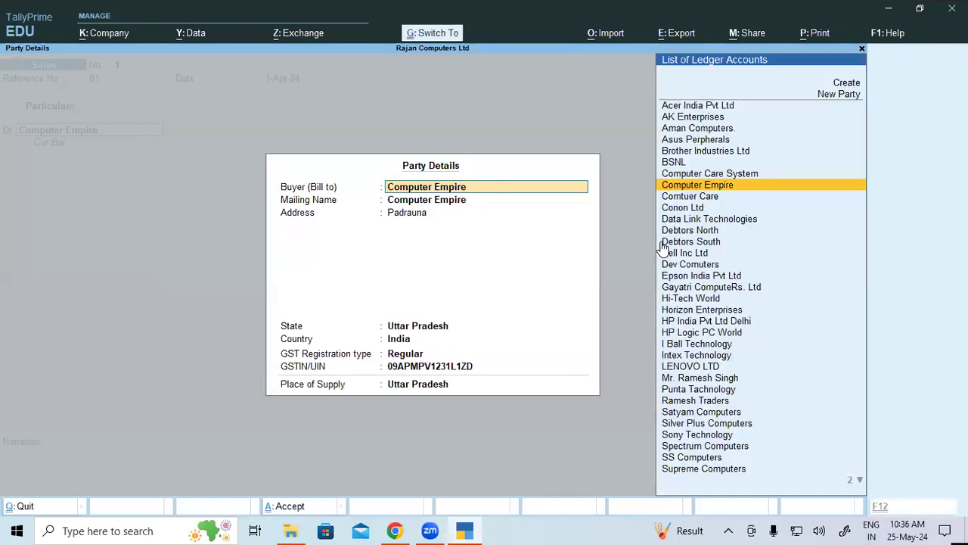
pyautogui.hotkey('ctrl', 'a')
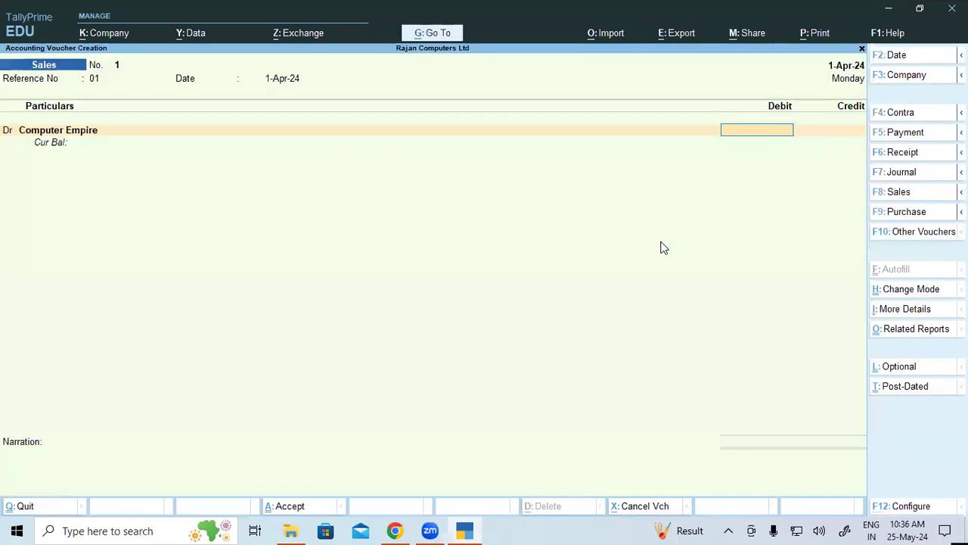
# Step: Debit Computer Empire with 25,000 in the sales voucher, allocated to a New Ref bill named 1
pyautogui.write('25000')
pyautogui.press('Return')
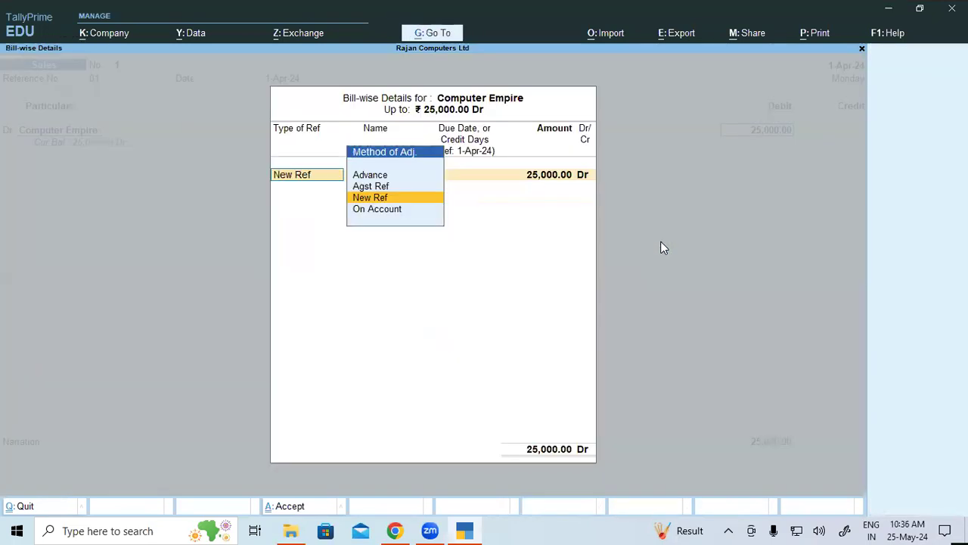
pyautogui.press('Return')
pyautogui.press('Return')
pyautogui.press('Return')
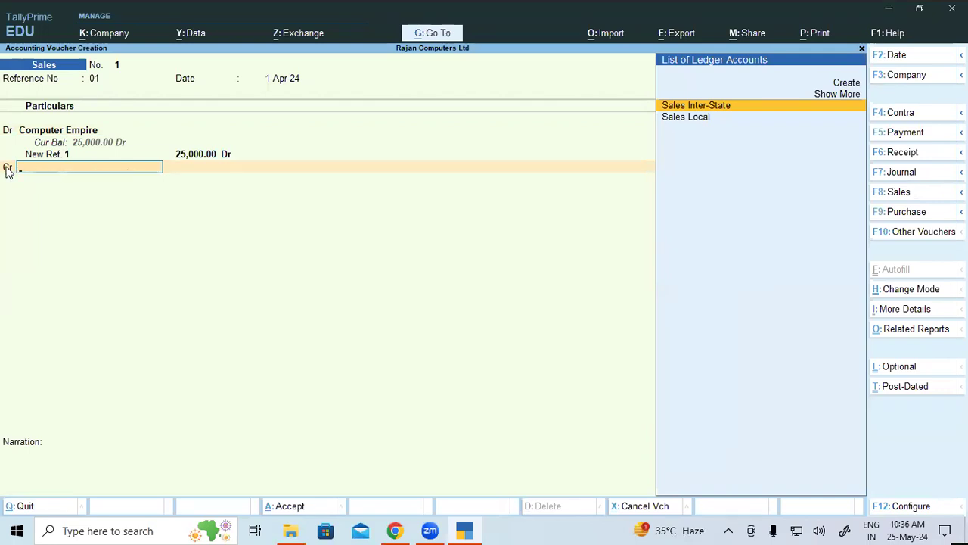
# Step: Change the voucher type from Sales to Journal, keeping the Computer Empire debit line and its bill reference
pyautogui.press('BackSpace')
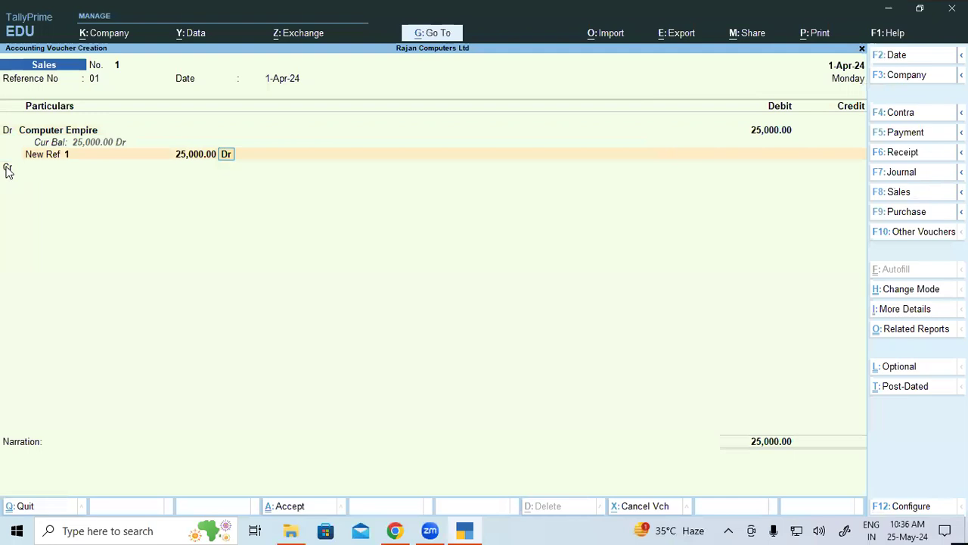
pyautogui.press('Return')
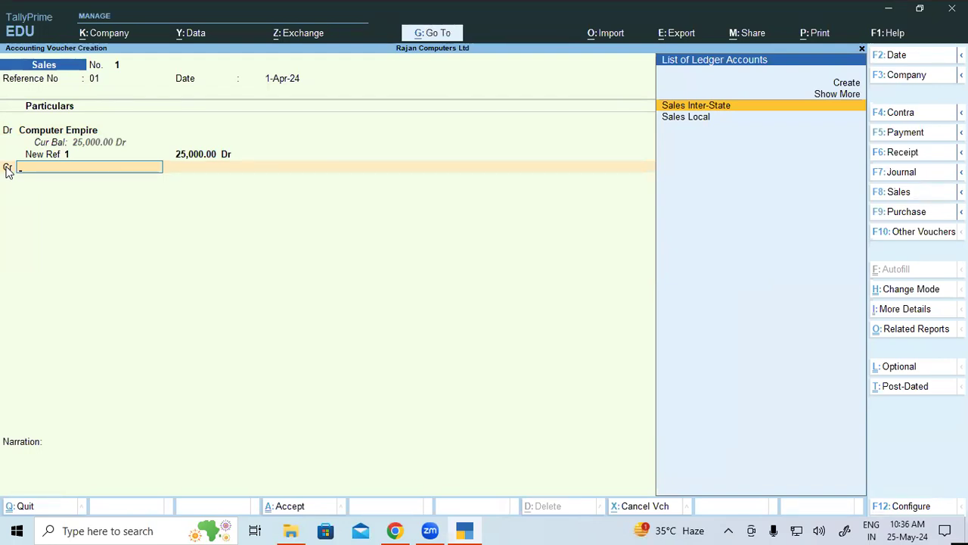
pyautogui.press('F7')
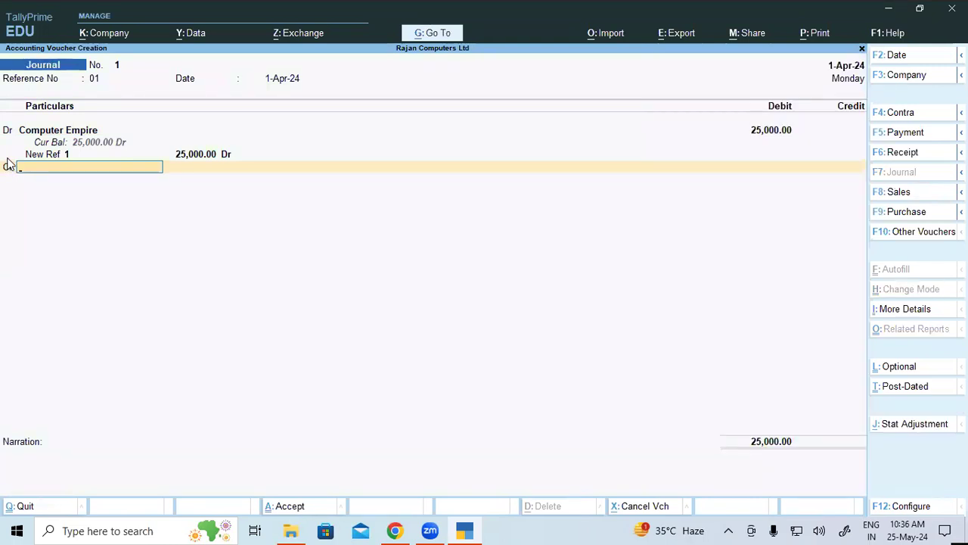
pyautogui.click(18, 130)
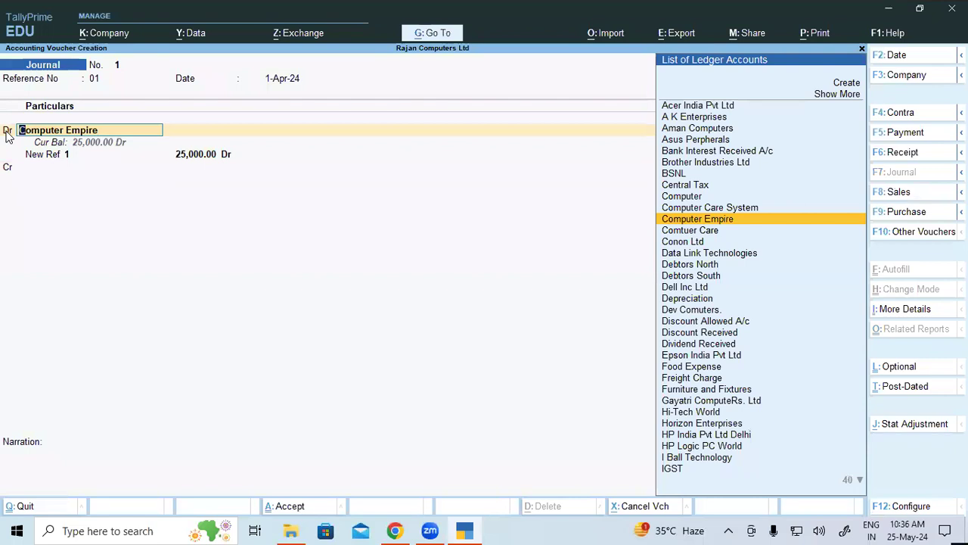
pyautogui.press('Return')
pyautogui.press('Return')
pyautogui.press('Return')
pyautogui.press('Return')
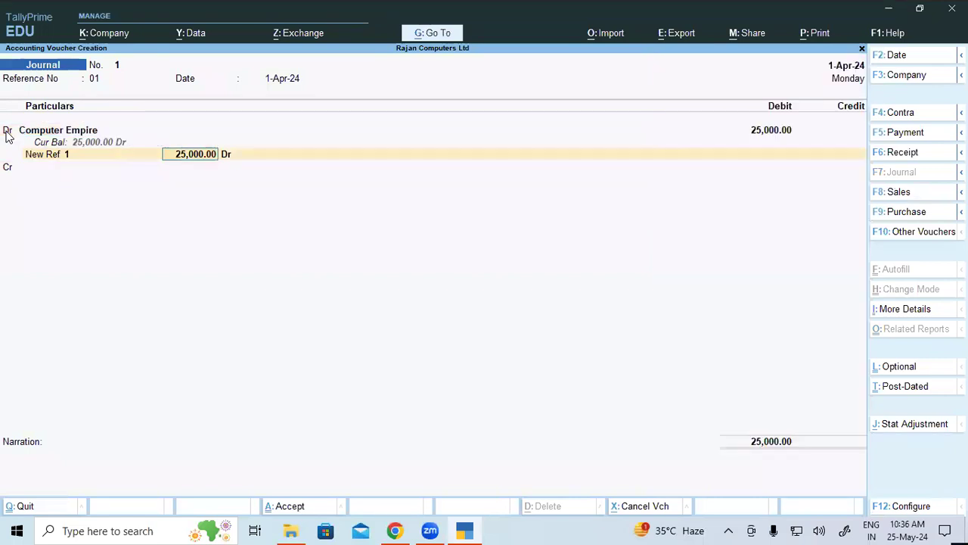
pyautogui.press('Return')
pyautogui.press('Return')
# Step: Add a second debit line to the journal for Provision for Depreciation with 1,500
pyautogui.write('d')
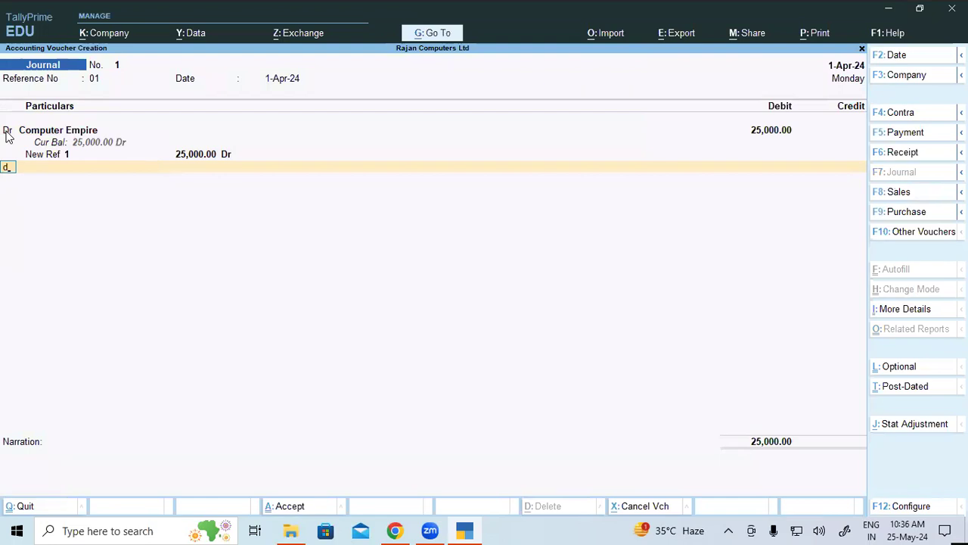
pyautogui.press('Return')
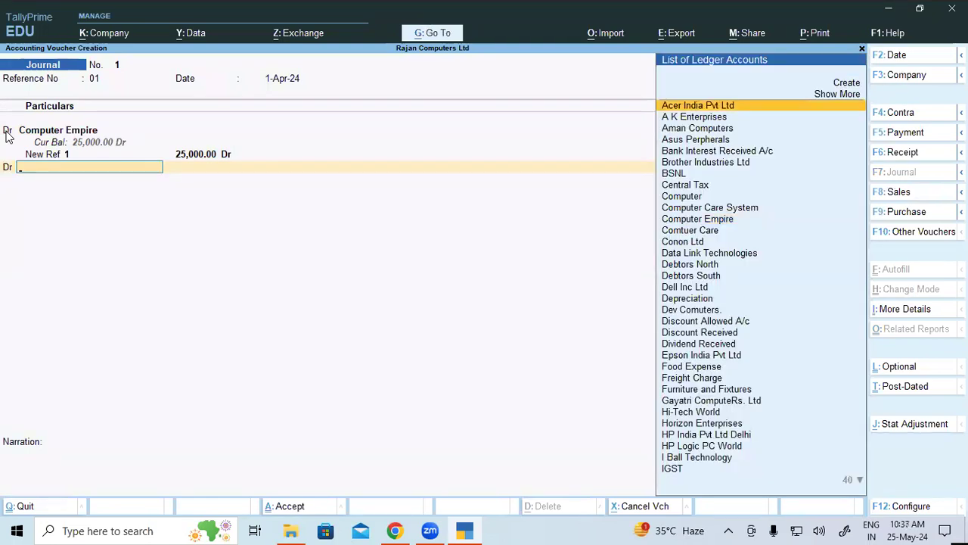
pyautogui.write('Pro')
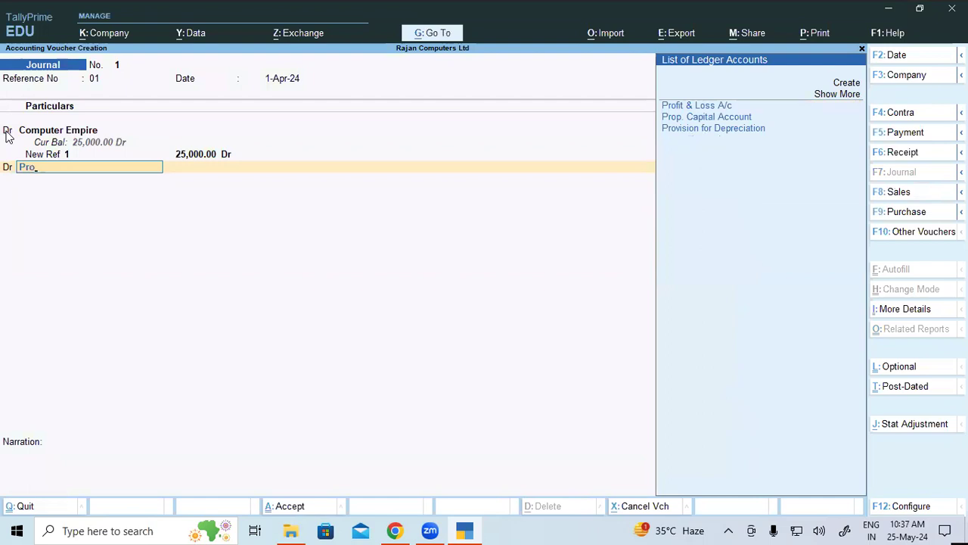
pyautogui.press('Down')
pyautogui.press('Down')
pyautogui.press('Return')
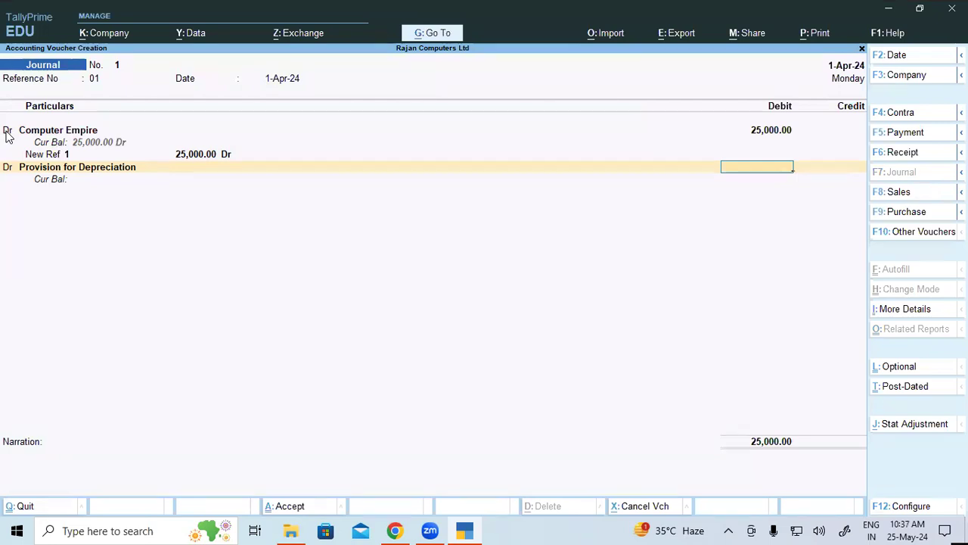
pyautogui.write('1500')
pyautogui.press('Return')
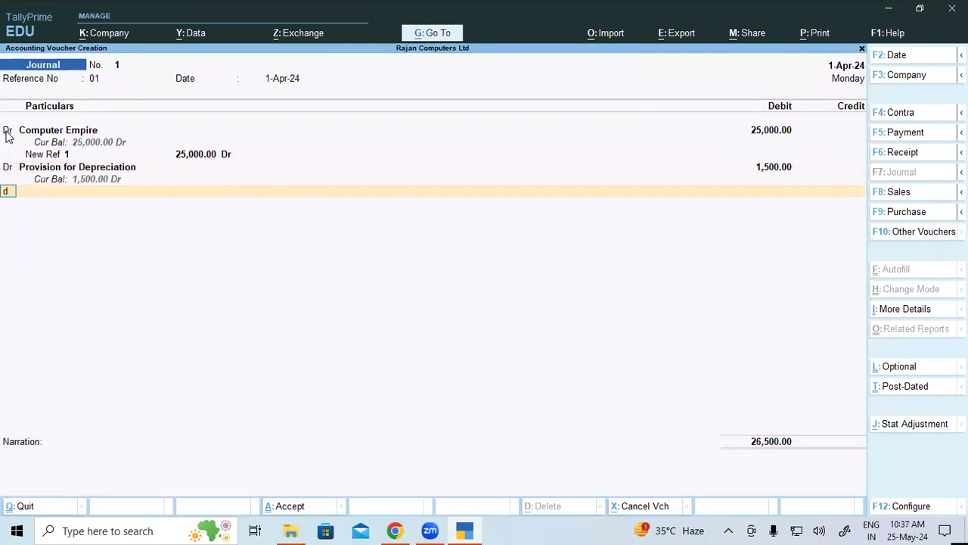
# Step: Add a third debit line to the journal for Loss on Sales of Assets with 3,500
pyautogui.press('d')
pyautogui.press('Return')
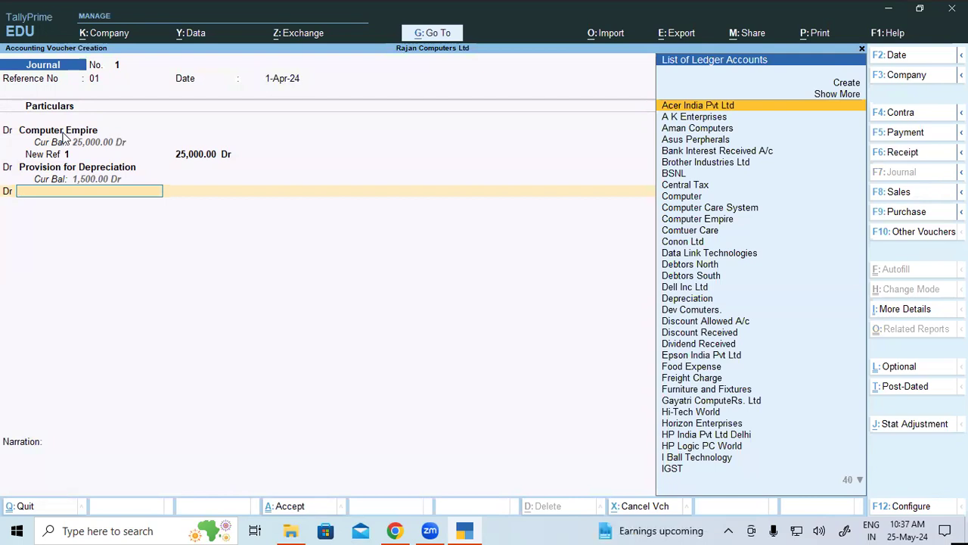
pyautogui.write('Lo')
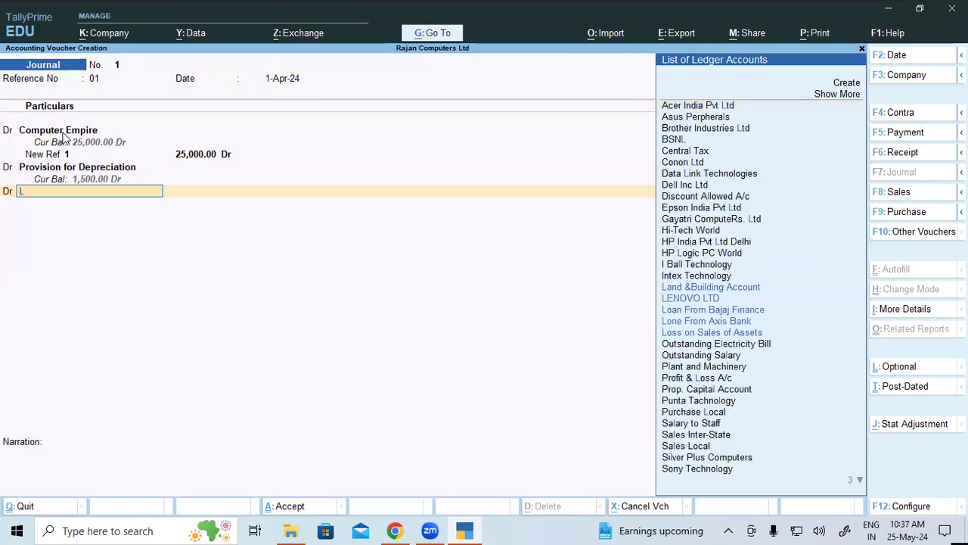
pyautogui.press('Down')
pyautogui.press('Down')
pyautogui.press('Return')
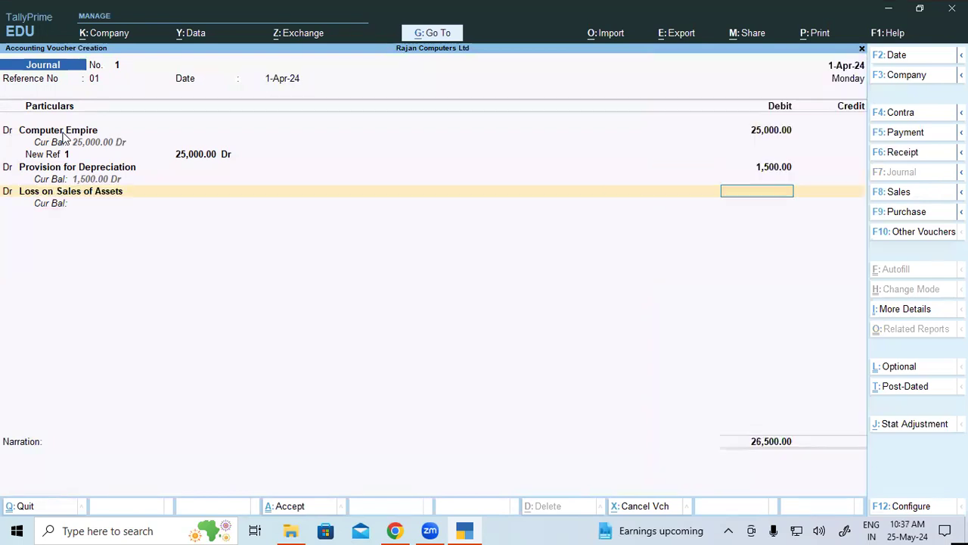
pyautogui.write('3500')
pyautogui.press('Return')
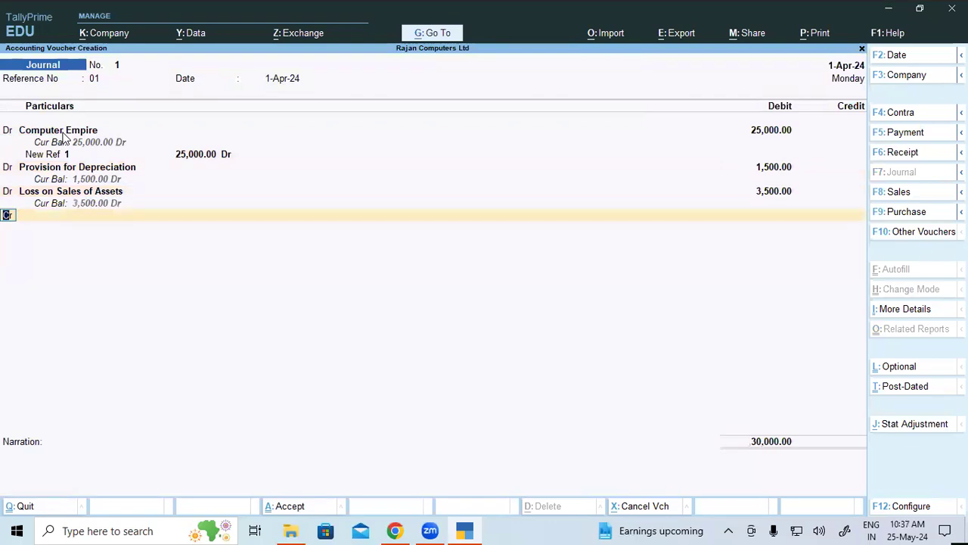
# Step: Credit the Computer ledger with 30,000 and leave the journal voucher without saving it
pyautogui.press('Return')
pyautogui.write('Computer')
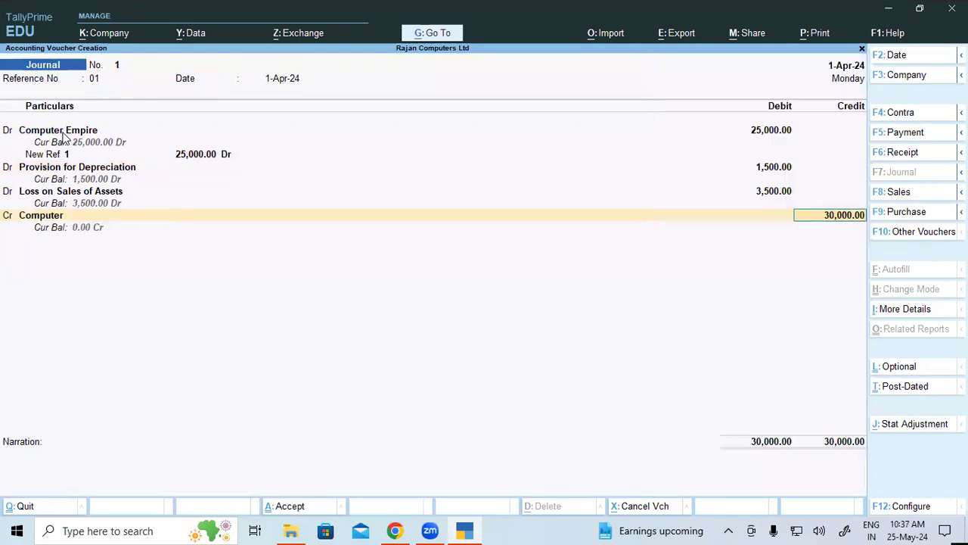
pyautogui.press('Return')
pyautogui.press('Escape')
pyautogui.press('Escape')
# Step: Open the Computer ledger's vouchers from the Account Books to check the asset's recorded purchase amount
pyautogui.press('Up')
pyautogui.press('Up')
pyautogui.press('Up')
pyautogui.press('Up')
pyautogui.press('Up')
pyautogui.press('Up')
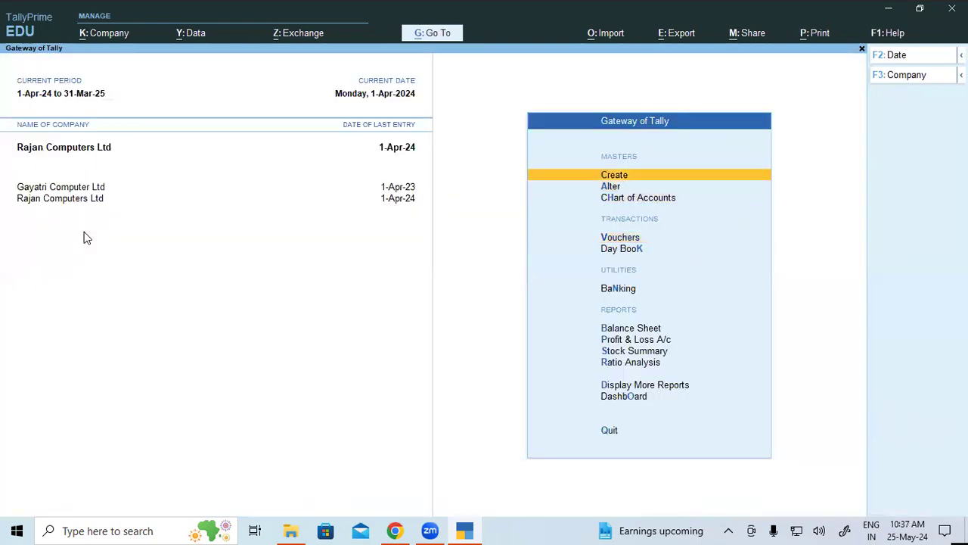
pyautogui.press('Return')
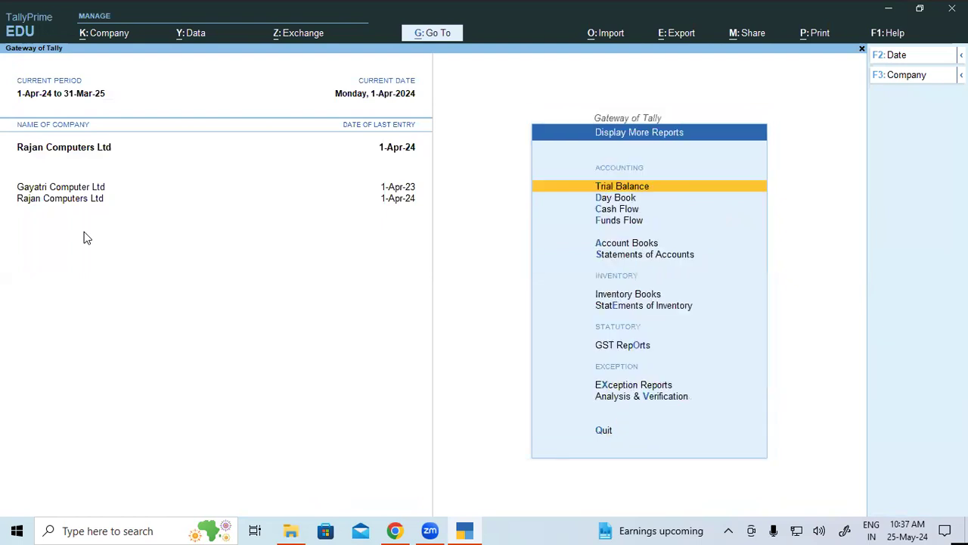
pyautogui.press('Down')
pyautogui.press('Down')
pyautogui.press('Down')
pyautogui.press('Down')
pyautogui.press('Return')
pyautogui.press('Down')
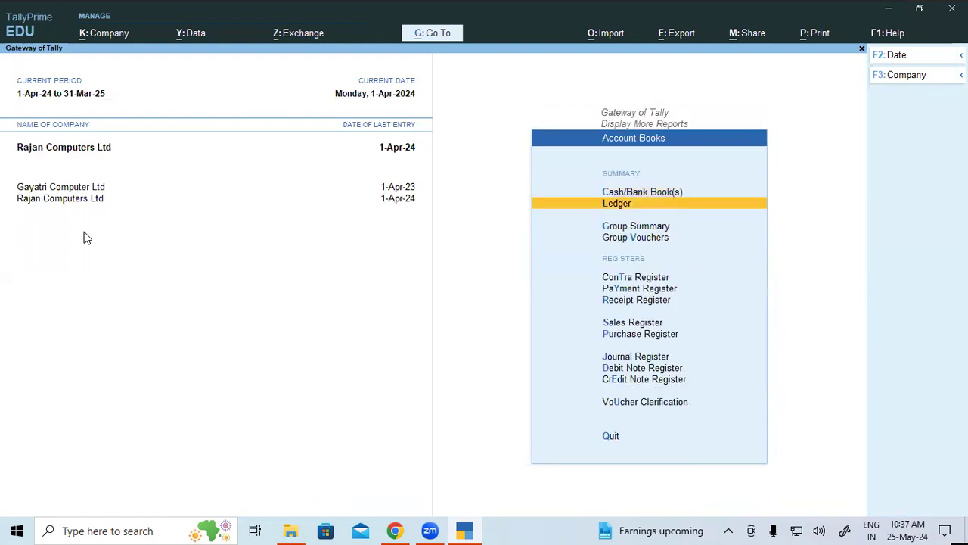
pyautogui.press('Return')
pyautogui.write('Com')
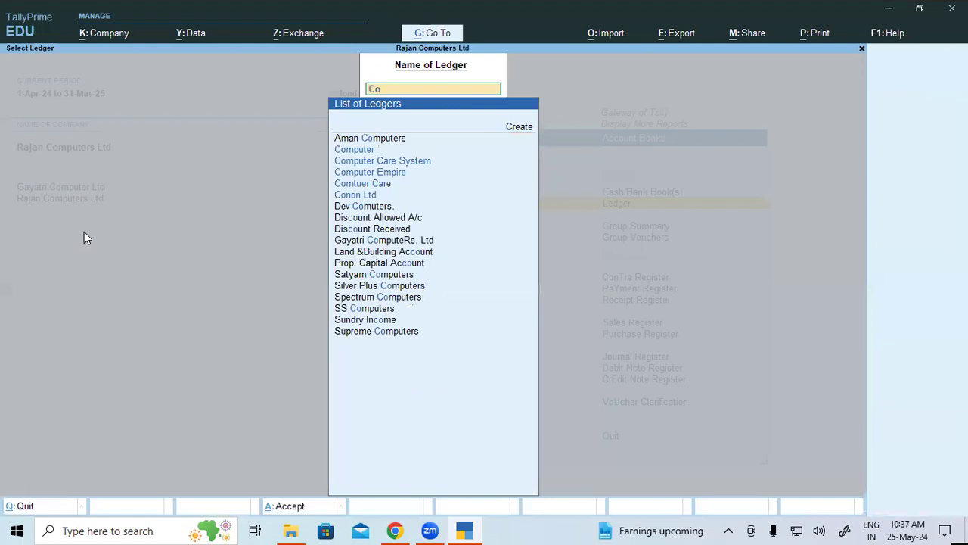
pyautogui.press('Return')
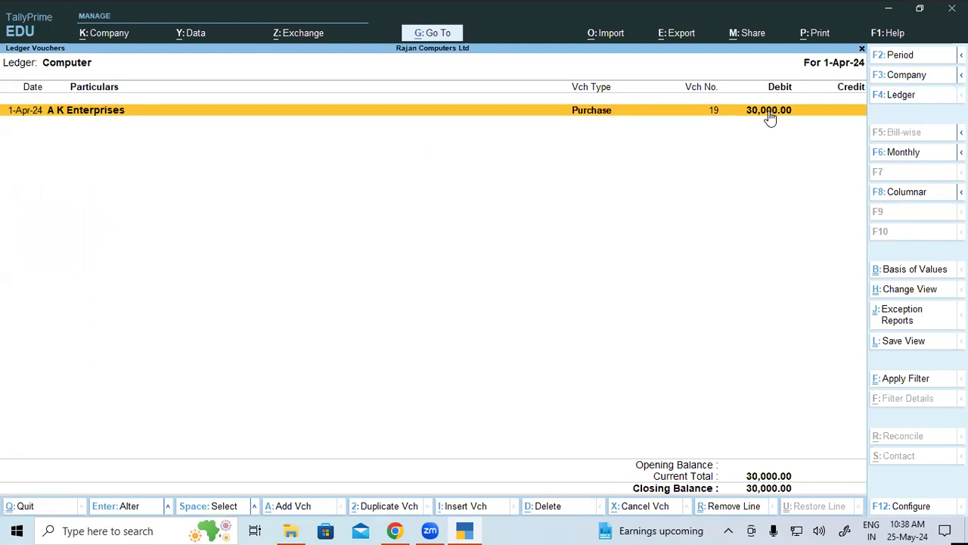
# Step: Close the ledger report, return to the Gateway of Tally and start a new Journal voucher
pyautogui.press('Escape')
pyautogui.press('Escape')
pyautogui.press('Escape')
pyautogui.press('Up')
pyautogui.press('Up')
pyautogui.press('Up')
pyautogui.press('Up')
pyautogui.press('Up')
pyautogui.press('Up')
pyautogui.press('Up')
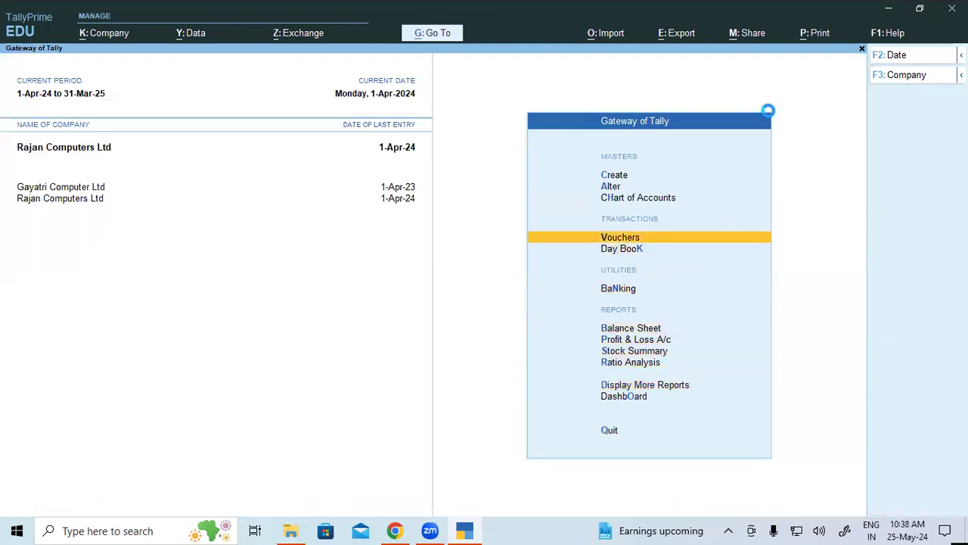
pyautogui.press('Return')
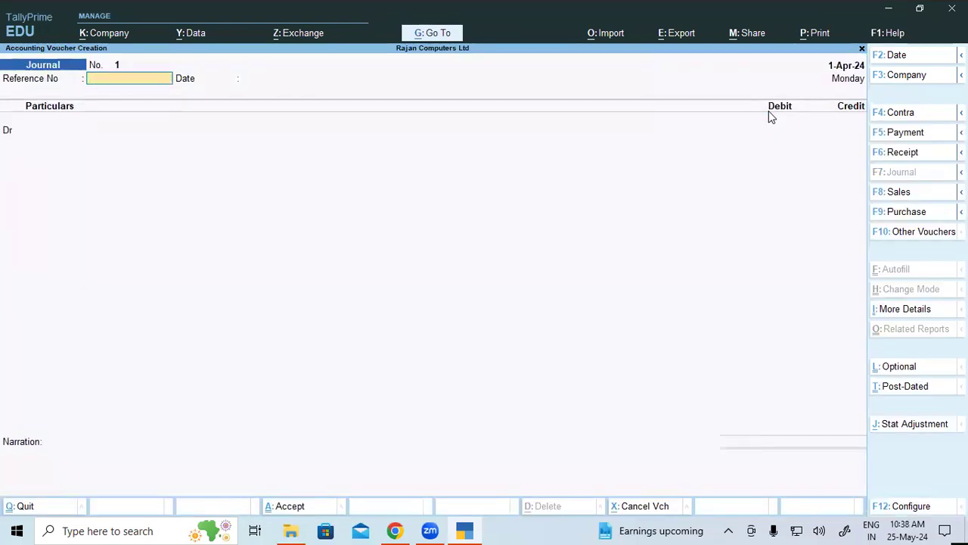
# Step: Set the journal voucher's reference number to 01 and its reference date to 01-04-2024
pyautogui.press('Return')
pyautogui.press('BackSpace')
pyautogui.write('01')
pyautogui.press('Return')
pyautogui.write('01')
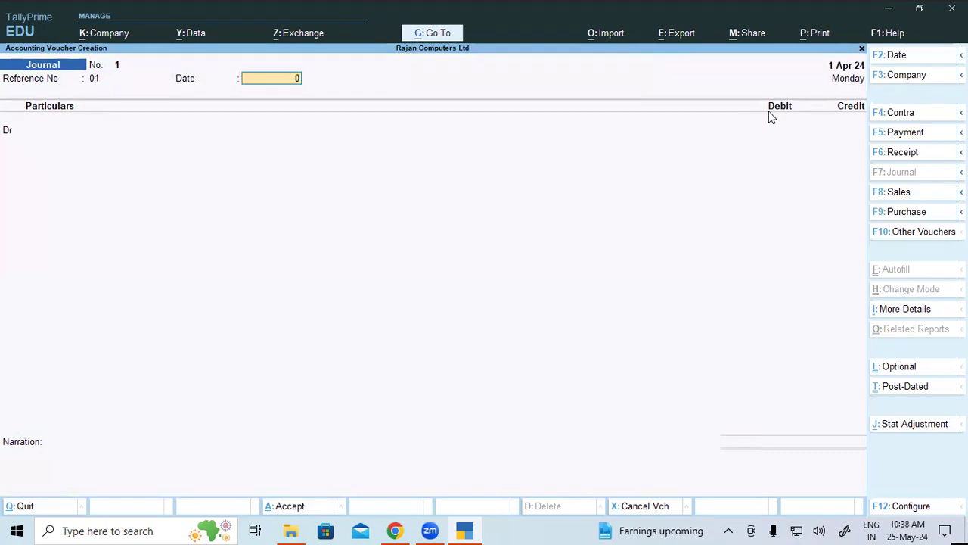
pyautogui.write('-04-2024')
pyautogui.press('Return')
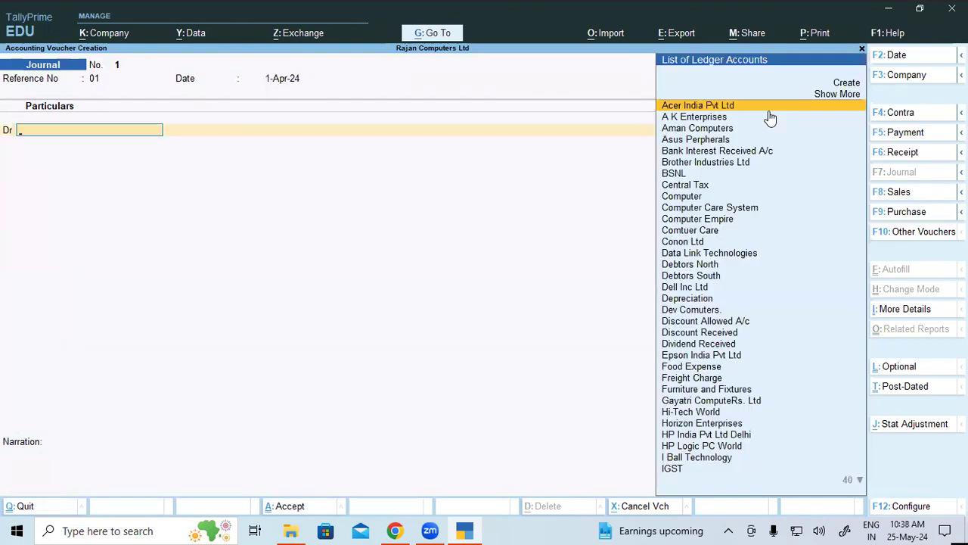
# Step: Debit Computer Empire with 25,000 in the journal, allocated to a New Ref bill named 01
pyautogui.write('Comp')
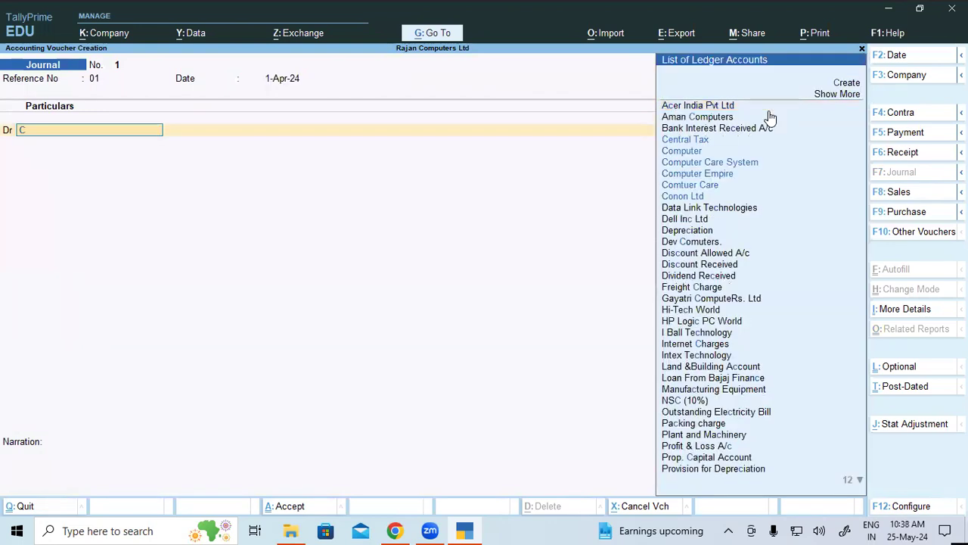
pyautogui.press('Down')
pyautogui.press('Down')
pyautogui.press('Down')
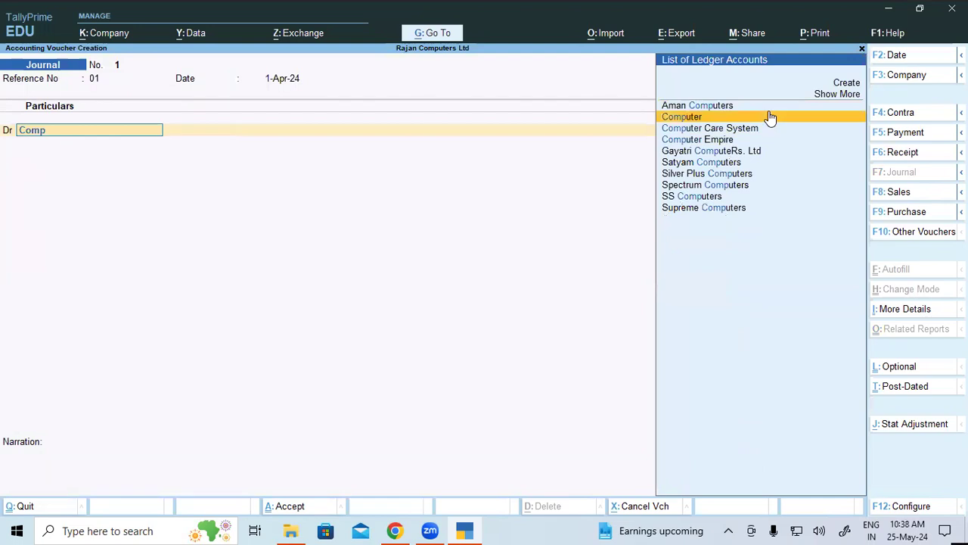
pyautogui.press('Return')
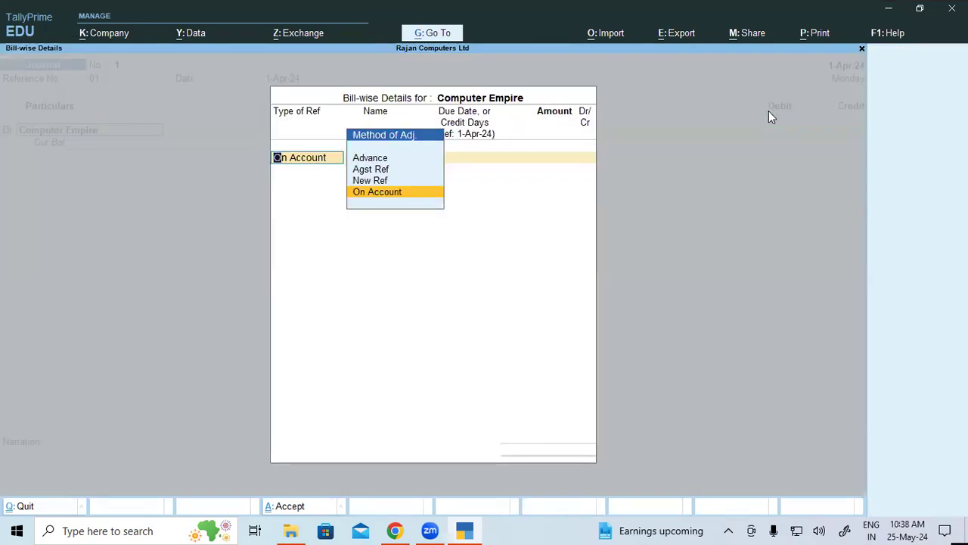
pyautogui.press('Up')
pyautogui.press('Return')
pyautogui.press('Return')
pyautogui.press('Return')
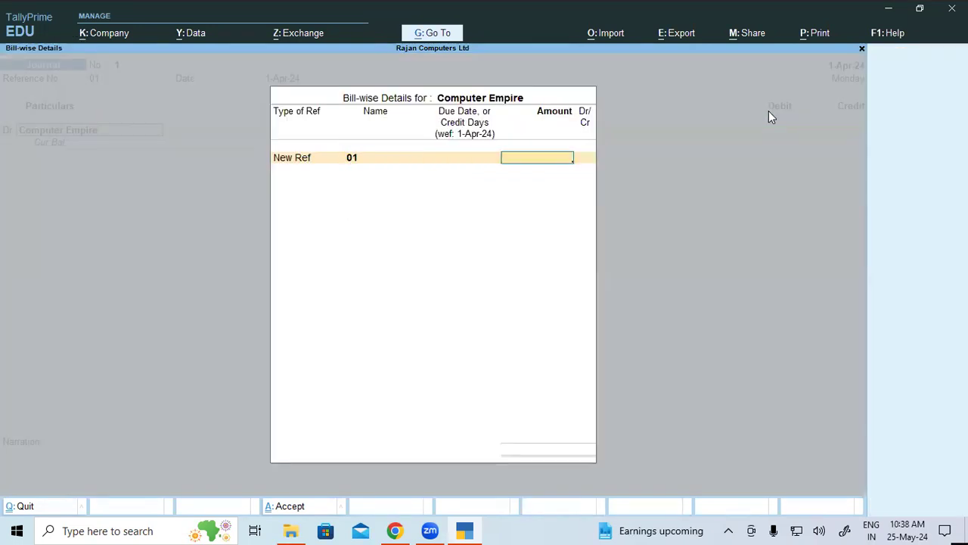
pyautogui.write('25000')
pyautogui.press('Return')
pyautogui.press('Return')
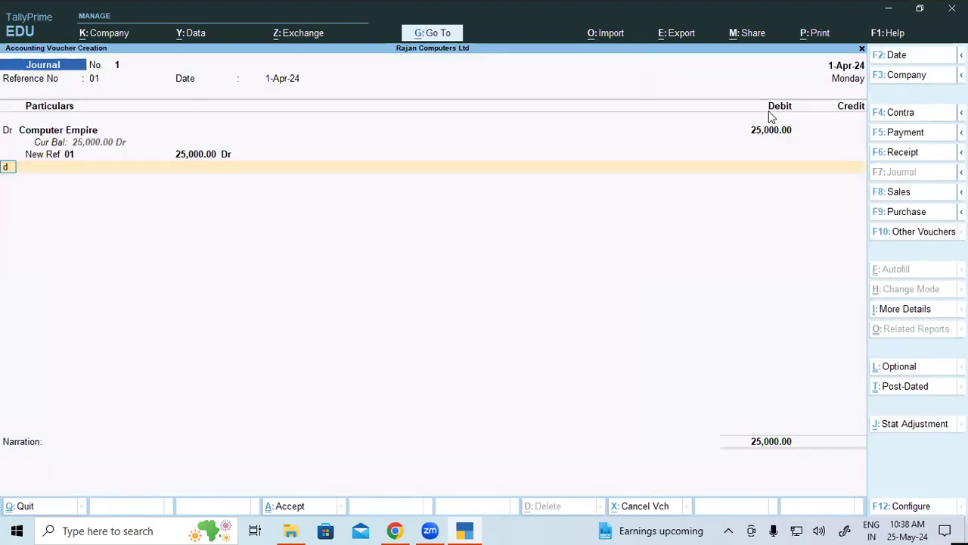
# Step: Debit Provision for Depreciation with 1,500 on the journal's second line
pyautogui.press('Return')
pyautogui.write('Pr')
pyautogui.press('Down')
pyautogui.press('Down')
pyautogui.press('Down')
pyautogui.press('Down')
pyautogui.press('Return')
pyautogui.write('1,500')
pyautogui.press('Return')
# Step: Debit Loss on Sales of Assets with 3,500 on the journal's third line
pyautogui.write('d')
pyautogui.press('Return')
pyautogui.write('Lo')
pyautogui.press('Down')
pyautogui.press('Down')
pyautogui.press('Return')
pyautogui.write('3500')
pyautogui.press('Return')
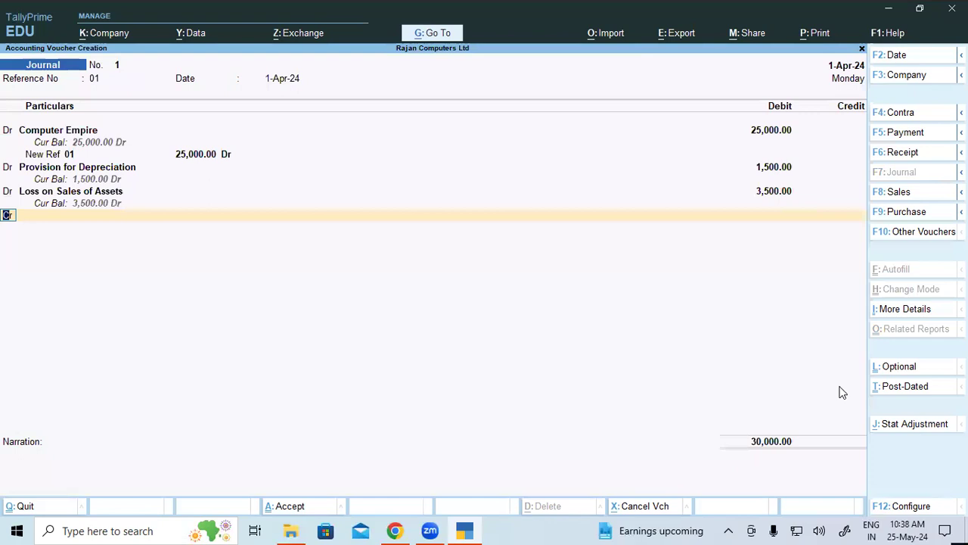
# Step: Add a credit line for the Computer asset ledger with the balancing amount of 30,000
pyautogui.press('Return')
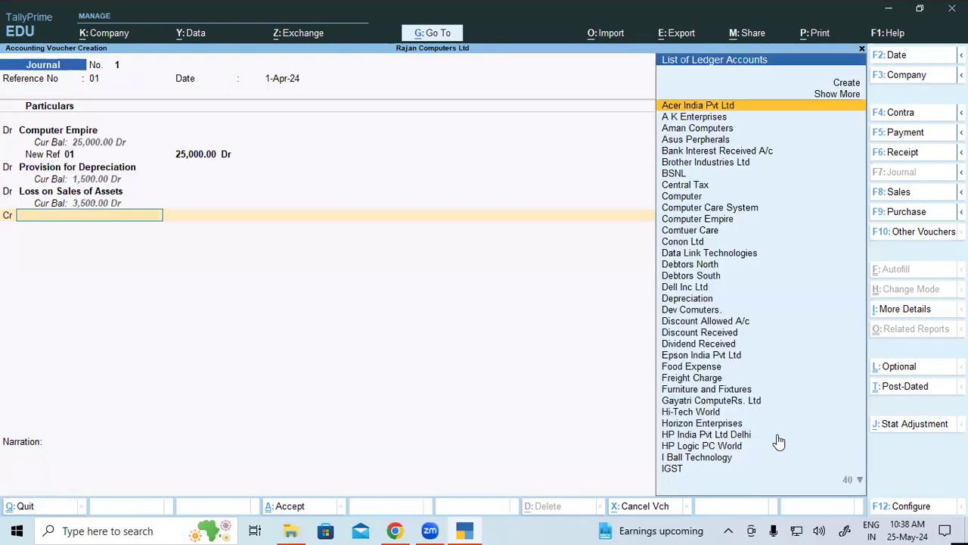
pyautogui.write('Co')
pyautogui.press('Down')
pyautogui.press('Down')
pyautogui.press('Down')
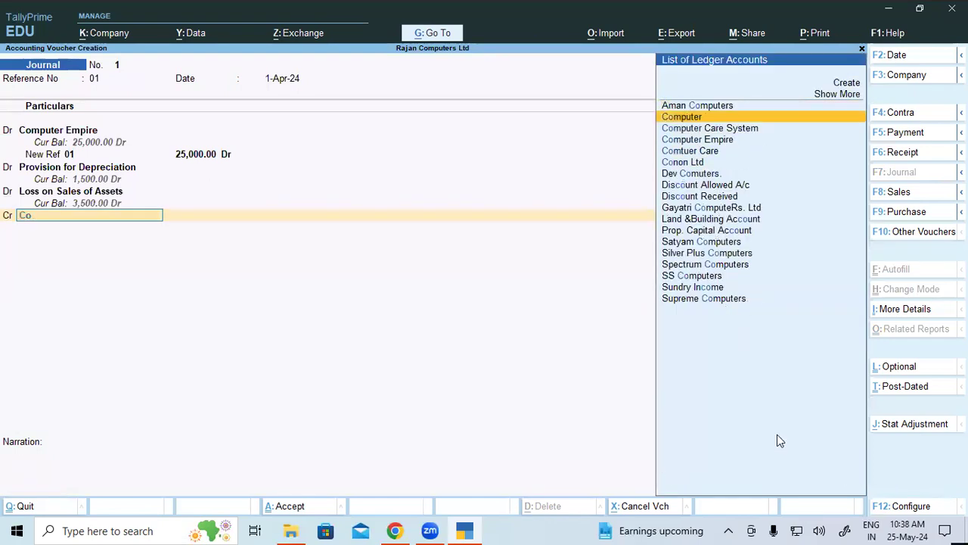
pyautogui.press('Up')
pyautogui.press('Up')
pyautogui.press('Return')
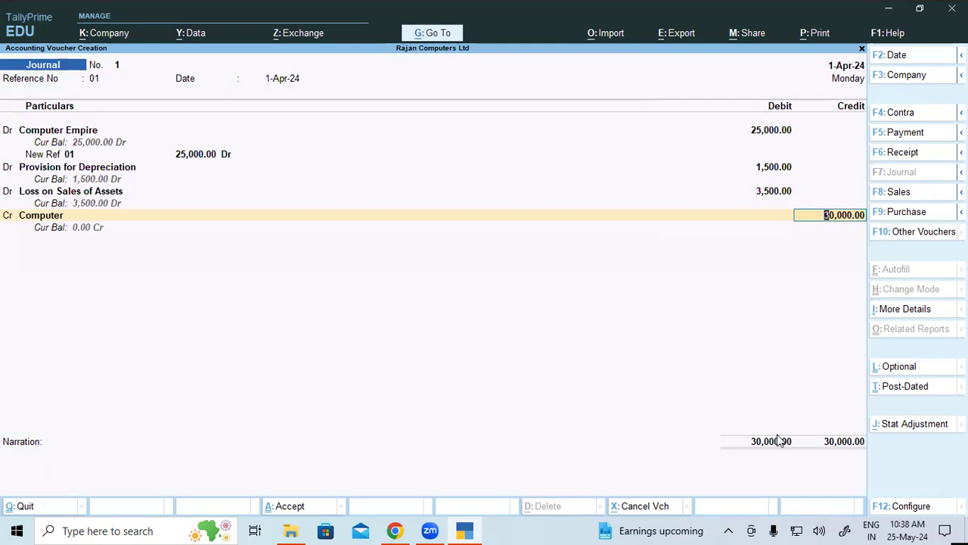
# Step: Accept the 30,000 credit for Computer and save the asset sale journal voucher without a narration
pyautogui.press('Return')
pyautogui.press('Return')
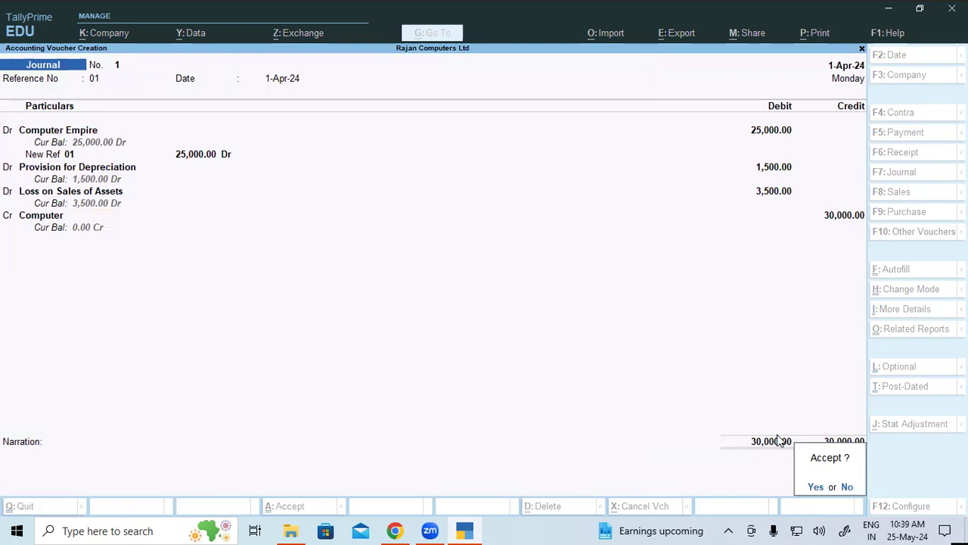
pyautogui.press('Return')
pyautogui.press('Escape')
# Step: Open the Profit & Loss A/c report and expand it to the detailed view
pyautogui.press('Down')
pyautogui.press('Down')
pyautogui.press('Down')
pyautogui.press('Down')
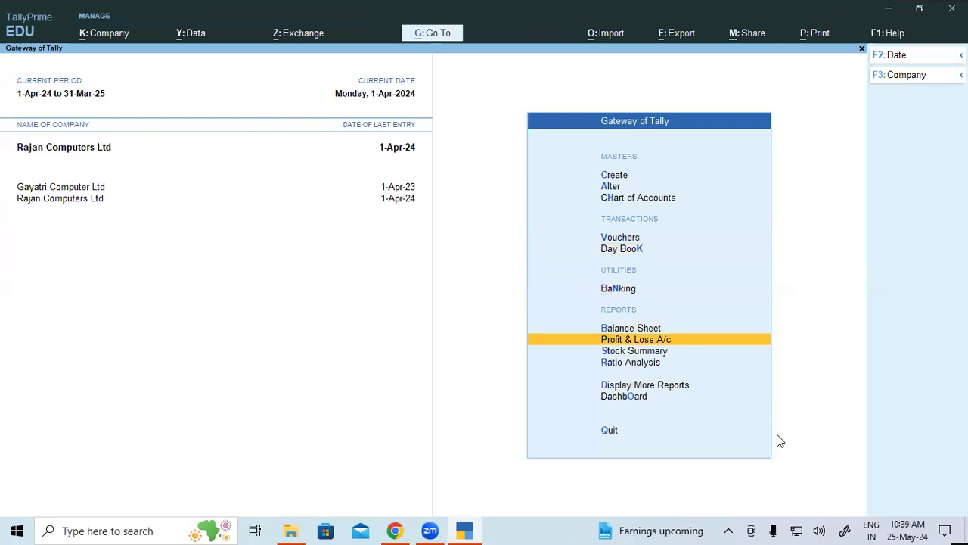
pyautogui.press('Return')
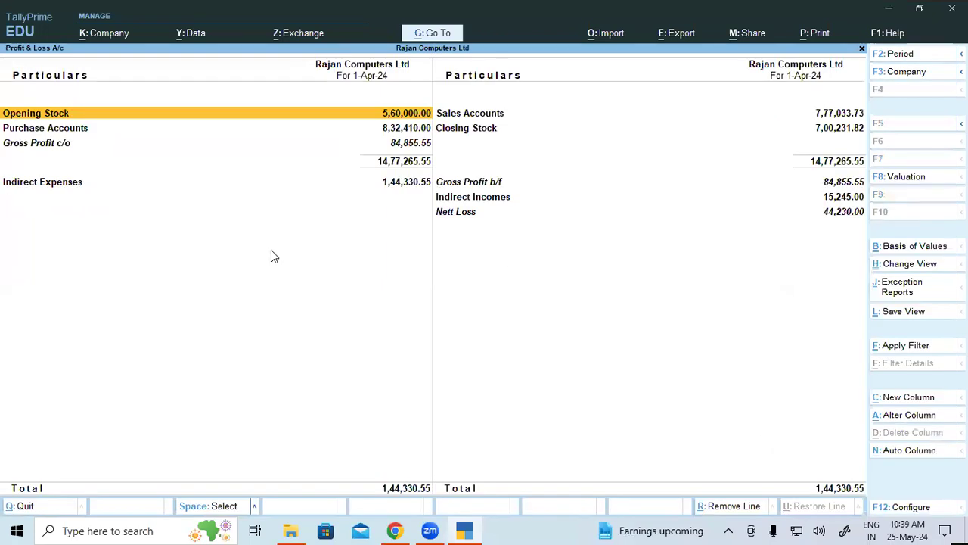
pyautogui.click(63, 189)
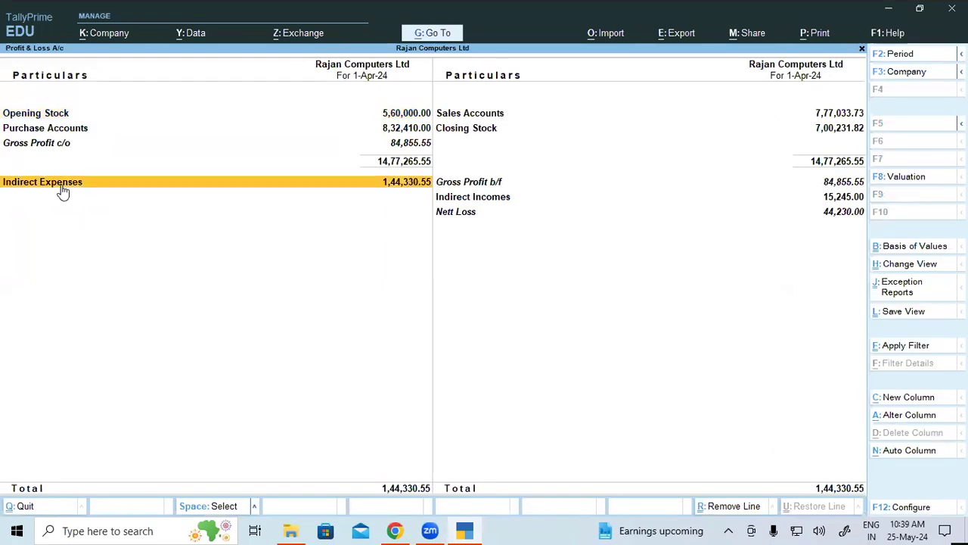
pyautogui.hotkey('alt', 'F5')
# Step: Examine the Loss on Sales of Assets entry under Indirect Expenses, and close the report
pyautogui.press('Down')
pyautogui.press('Down')
pyautogui.press('Down')
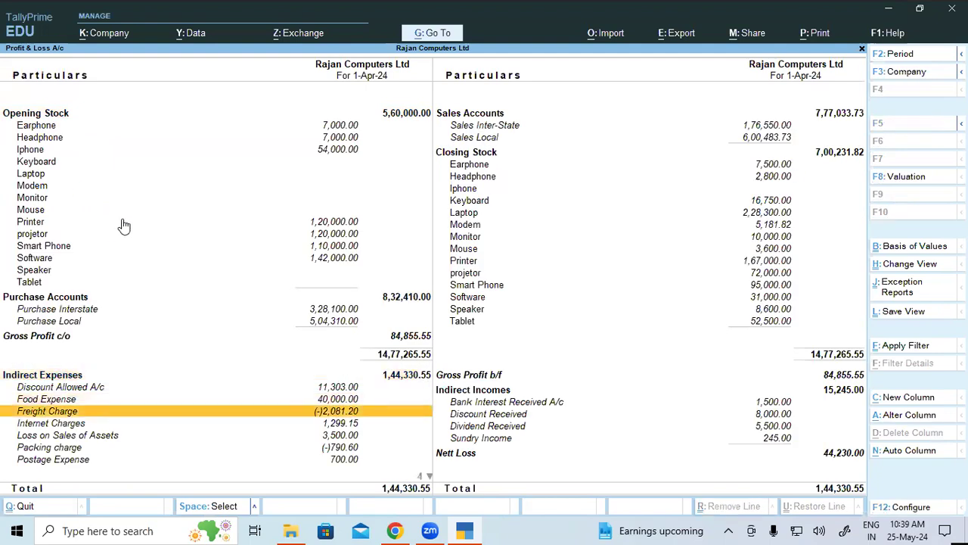
pyautogui.press('Down')
pyautogui.press('Down')
pyautogui.press('Down')
pyautogui.click(56, 435)
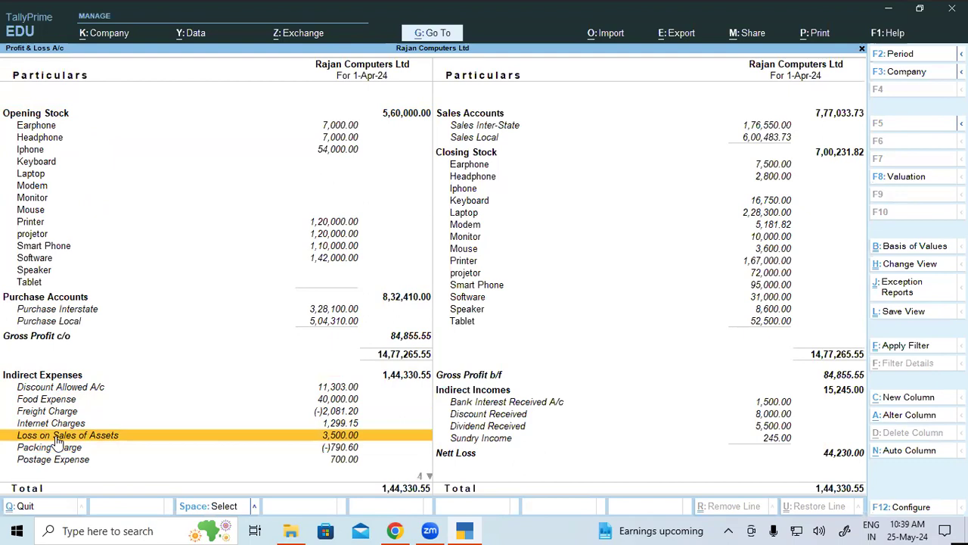
pyautogui.press('Up')
pyautogui.press('Up')
pyautogui.press('Up')
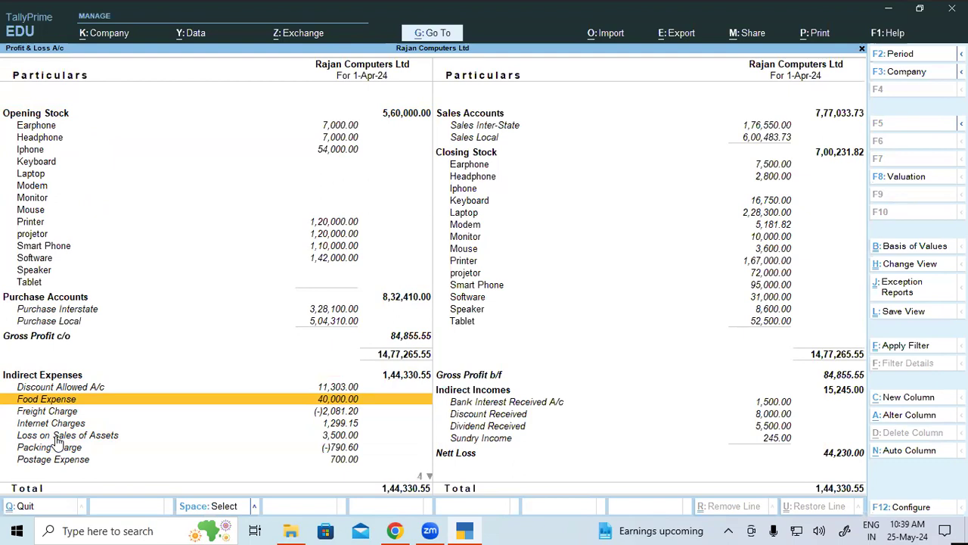
pyautogui.press('Down')
pyautogui.press('Down')
pyautogui.press('Down')
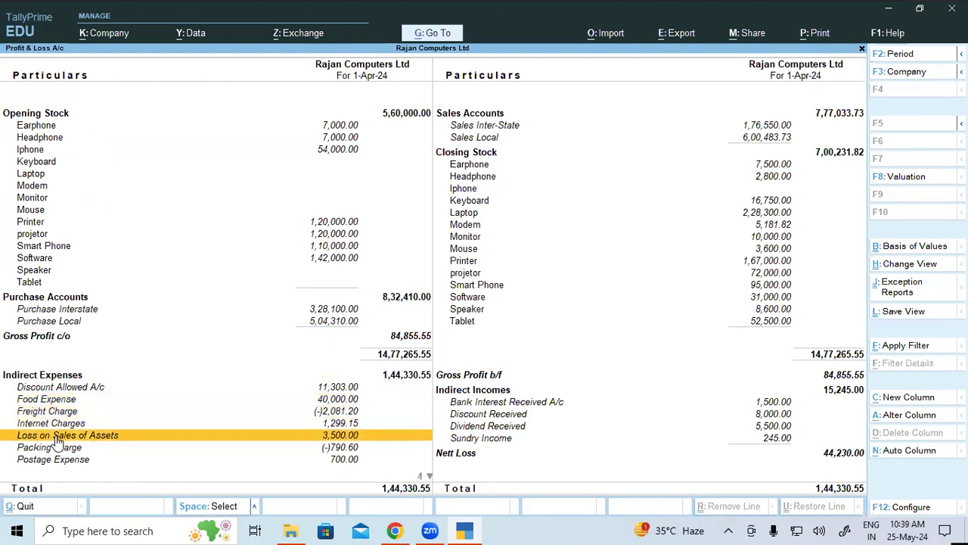
pyautogui.press('Escape')
pyautogui.press('Escape')
pyautogui.press('Escape')
# Step: Start a new Journal voucher with reference number 02 and reference date 1-Apr-24
pyautogui.press('Down')
pyautogui.press('Down')
pyautogui.press('Down')
pyautogui.press('Return')
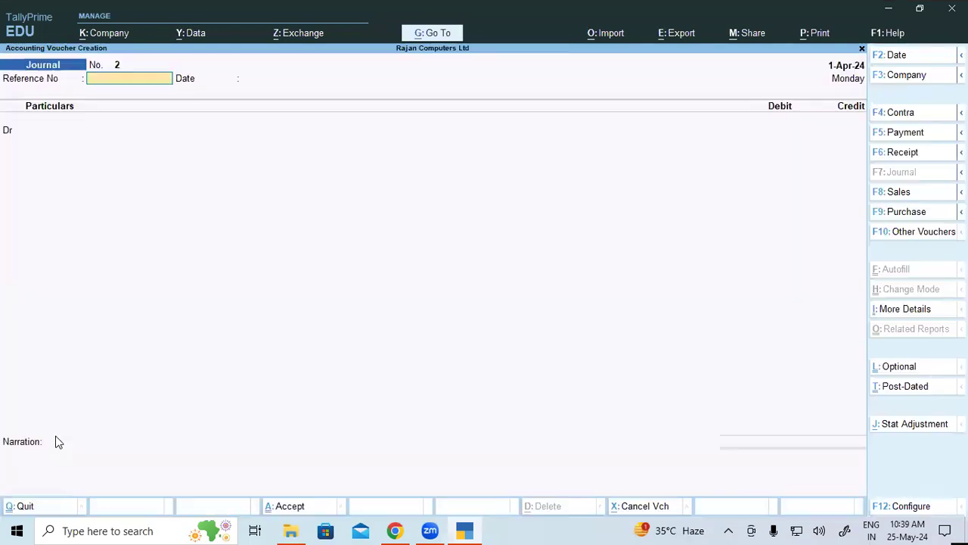
pyautogui.write('02')
pyautogui.press('Return')
pyautogui.press('Return')
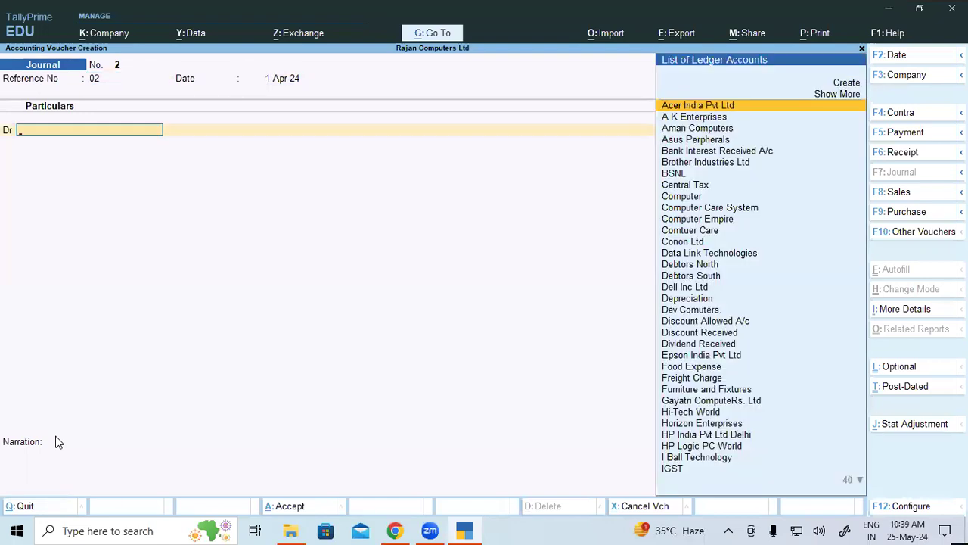
# Step: Debit the Depreciation ledger with 1,500 on the journal's first line
pyautogui.write('De')
pyautogui.press('Down')
pyautogui.press('Down')
pyautogui.press('Down')
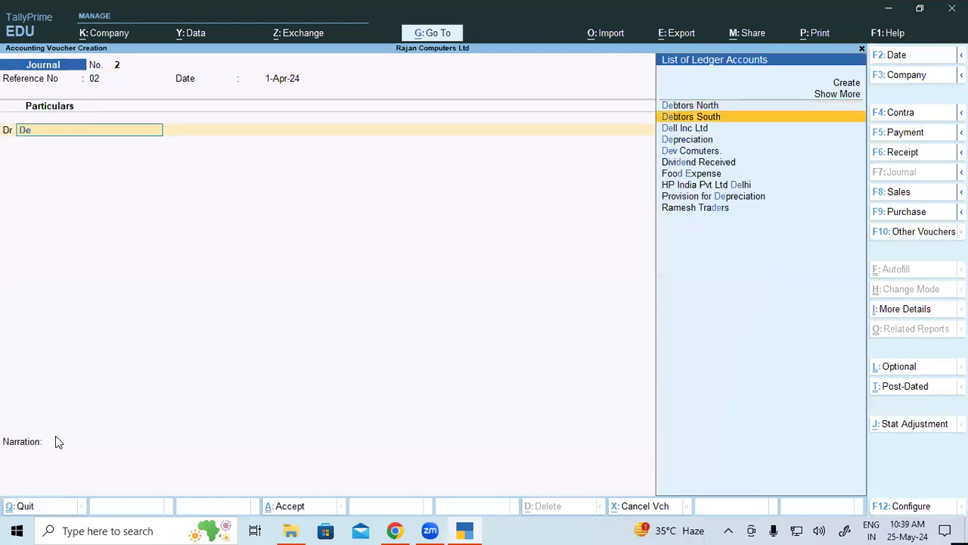
pyautogui.press('Return')
pyautogui.write('1,500')
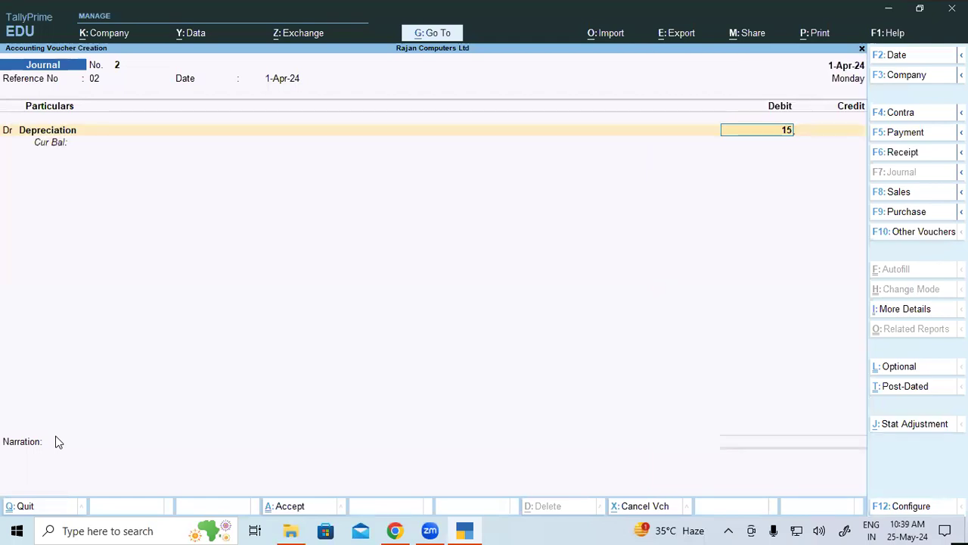
pyautogui.press('Return')
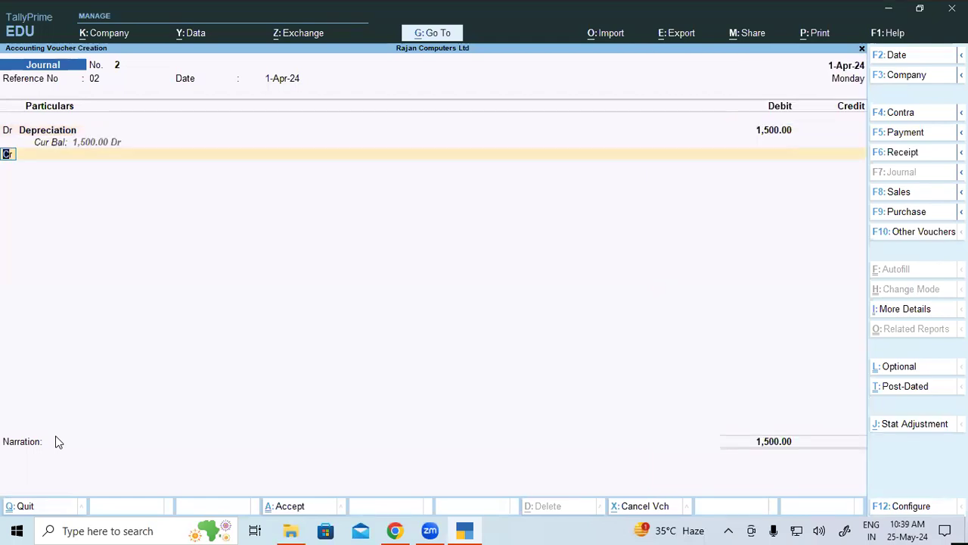
# Step: Credit Provision for Depreciation with 1,500 and save the depreciation journal voucher
pyautogui.press('p')
pyautogui.press('Return')
pyautogui.write('P')
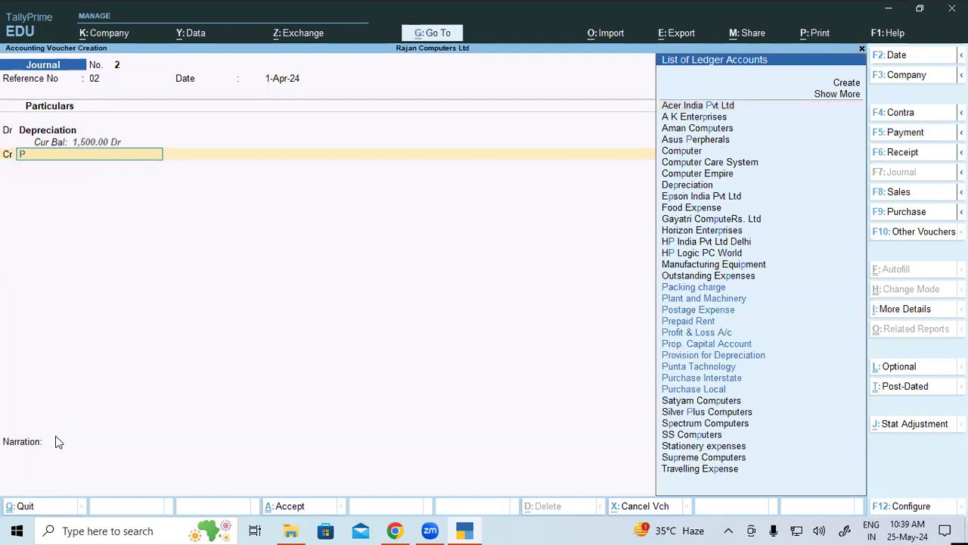
pyautogui.write('r')
pyautogui.press('Down')
pyautogui.press('Down')
pyautogui.press('Down')
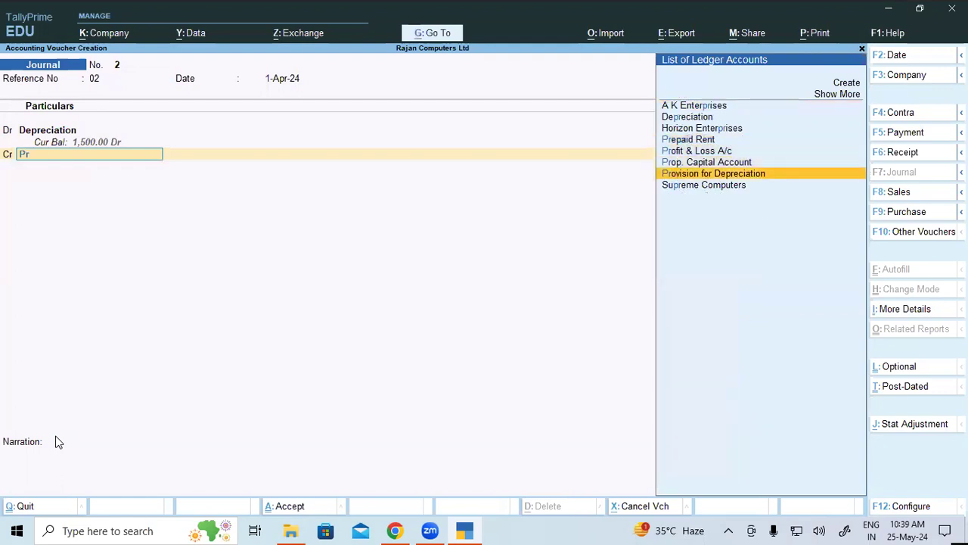
pyautogui.press('Return')
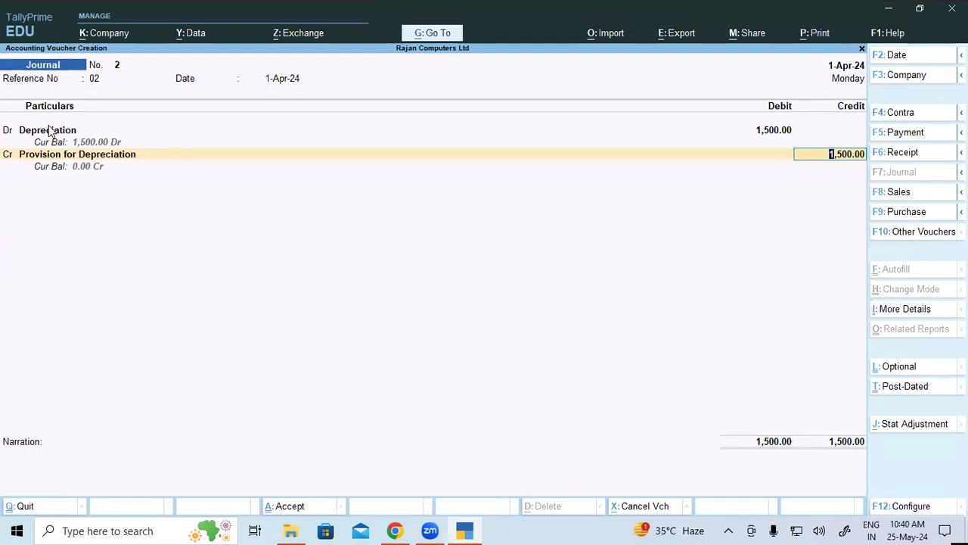
pyautogui.hotkey('ctrl', 'a')
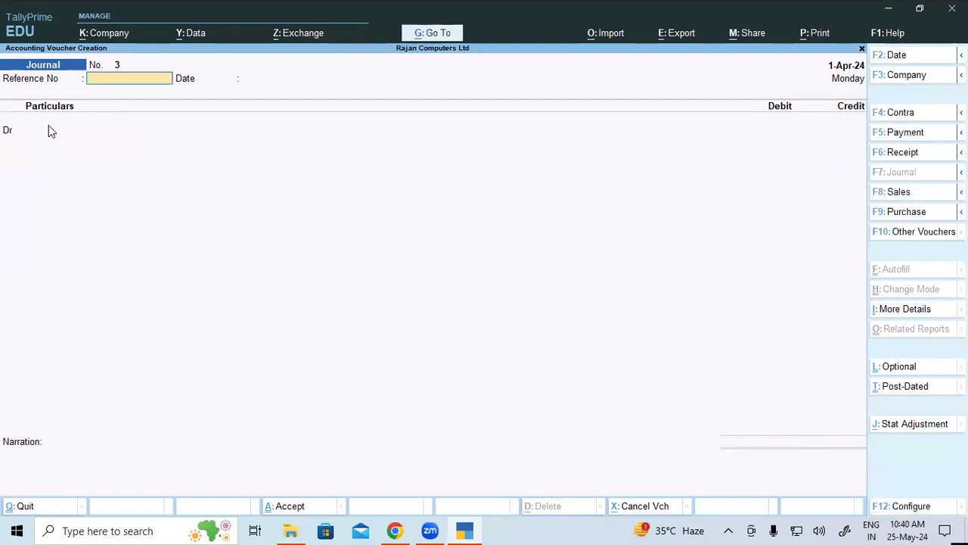
pyautogui.press('Escape')
# Step: Reopen the Profit & Loss A/c and show the ledgers within each group, including Indirect Expenses
pyautogui.press('Down')
pyautogui.press('Down')
pyautogui.press('Down')
pyautogui.press('Down')
pyautogui.press('Return')
pyautogui.press('Down')
pyautogui.press('Down')
pyautogui.press('Down')
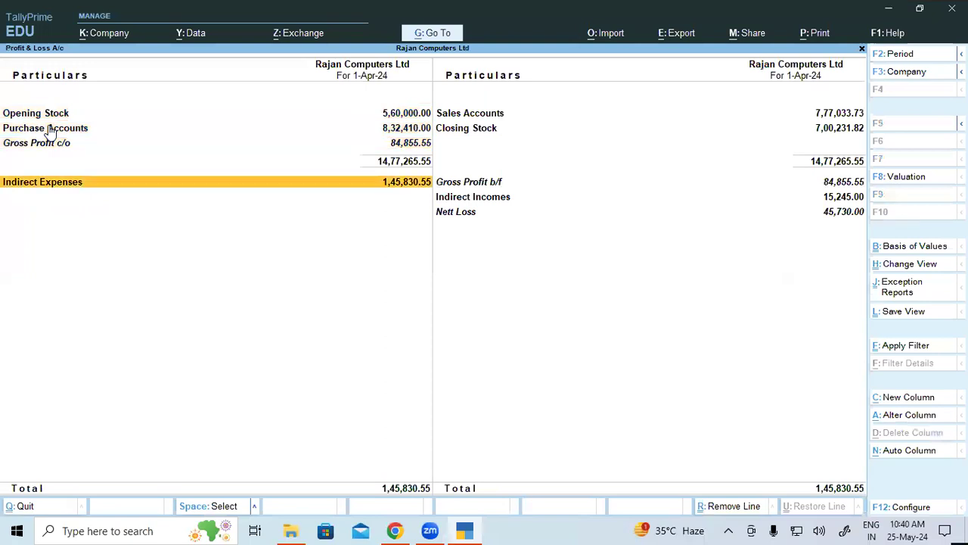
pyautogui.hotkey('alt', 'F5')
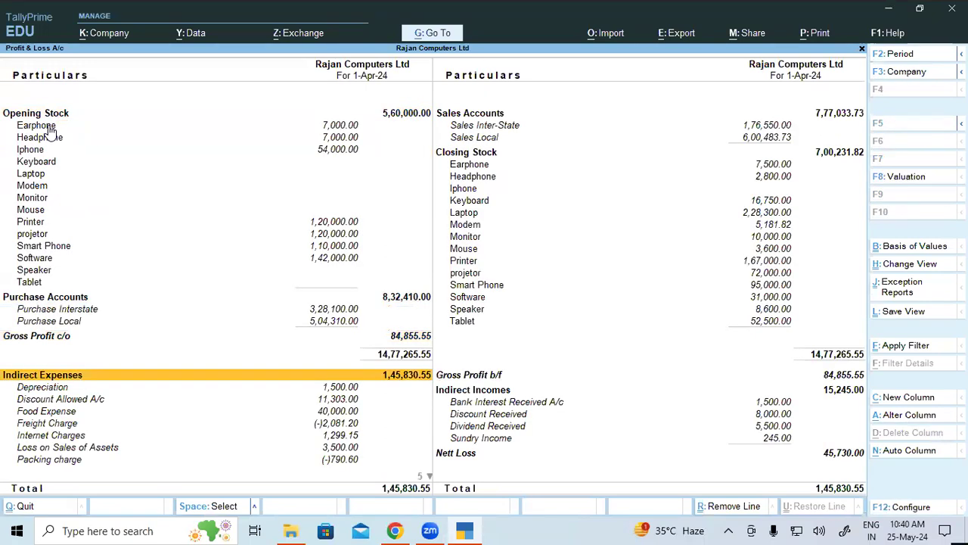
# Step: Check the Depreciation and Loss on Sales of Assets entries under Indirect Expenses, and return to the Gateway of Tally
pyautogui.press('Down')
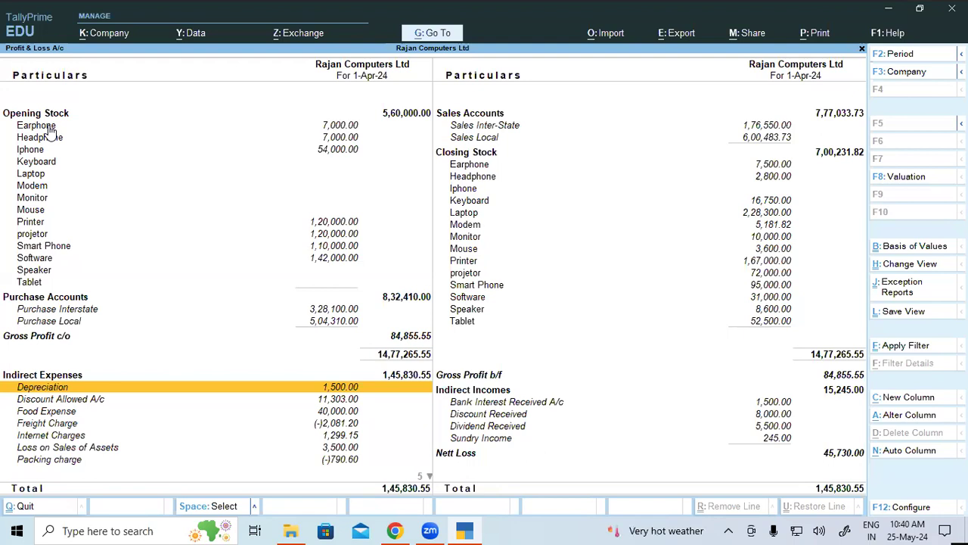
pyautogui.press('Down')
pyautogui.press('Down')
pyautogui.press('Down')
pyautogui.press('Down')
pyautogui.press('Down')
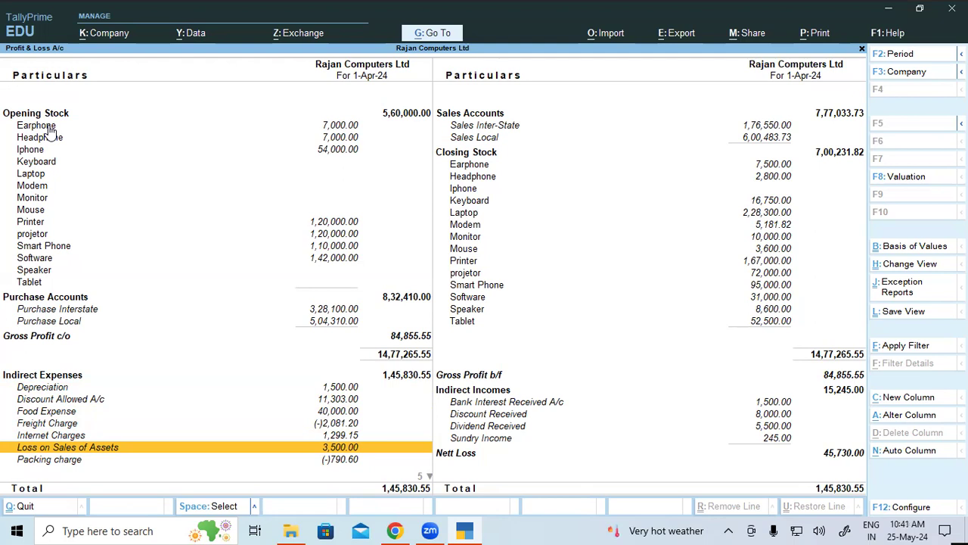
pyautogui.press('Escape')
pyautogui.press('Escape')
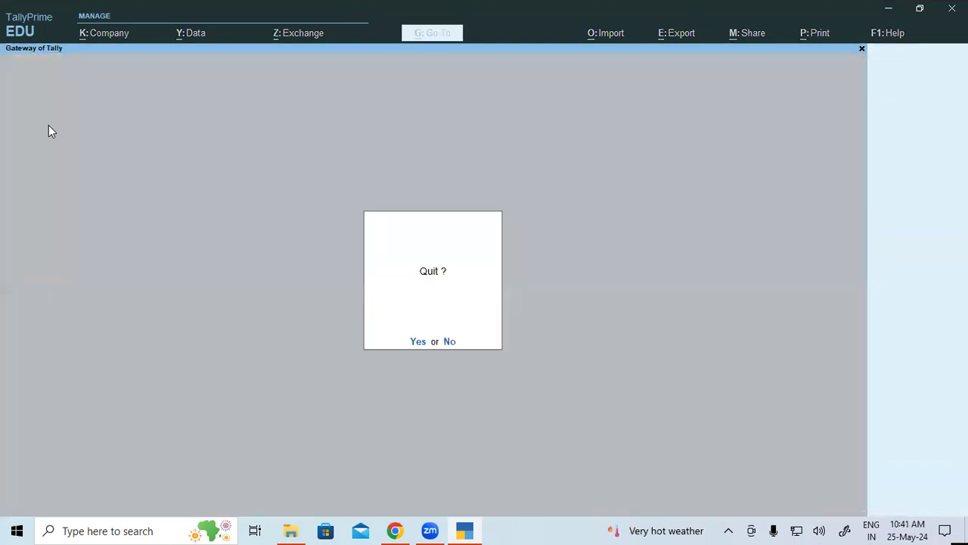
pyautogui.press('Escape')
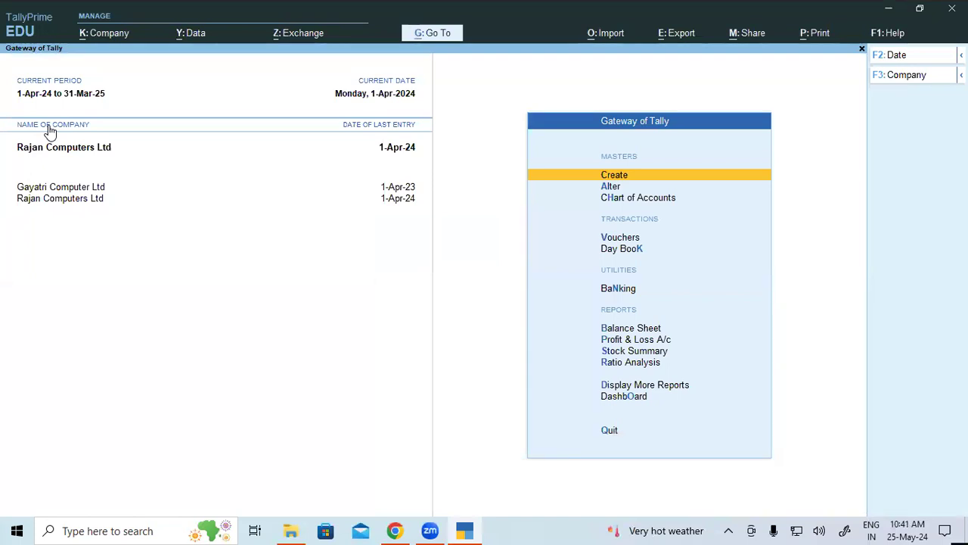
# Step: Open the ledger selection list from the Account Books reports
pyautogui.press('Up')
pyautogui.press('Up')
pyautogui.press('Up')
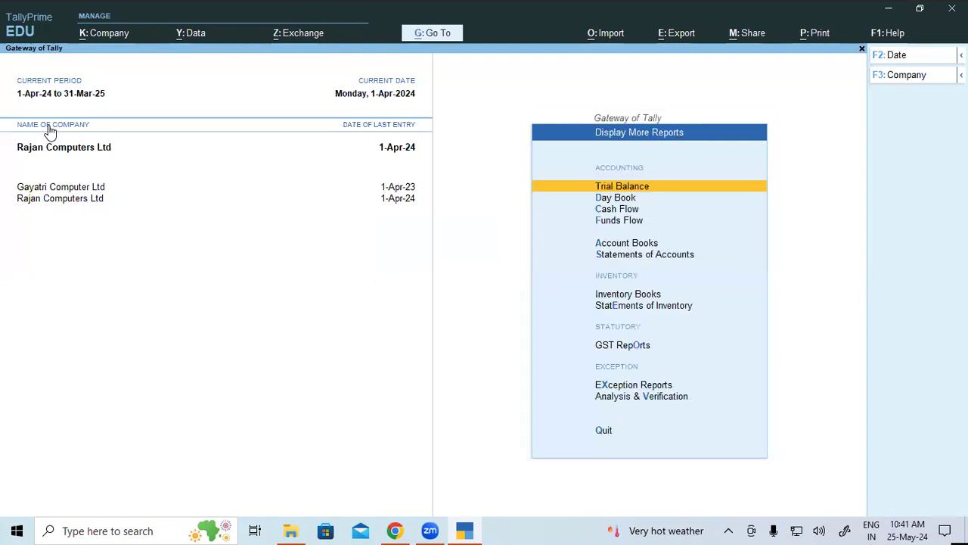
pyautogui.press('Down')
pyautogui.press('Down')
pyautogui.press('Down')
pyautogui.press('Down')
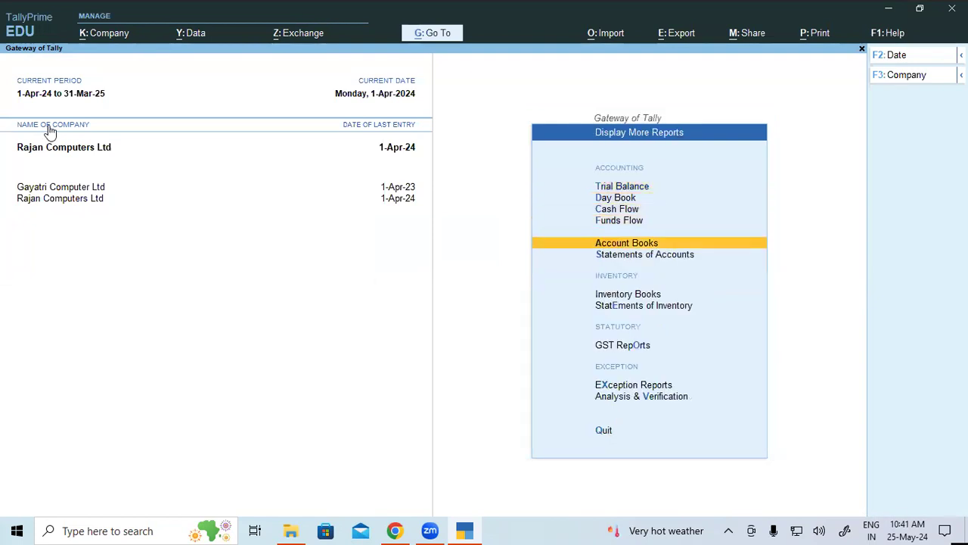
pyautogui.press('Return')
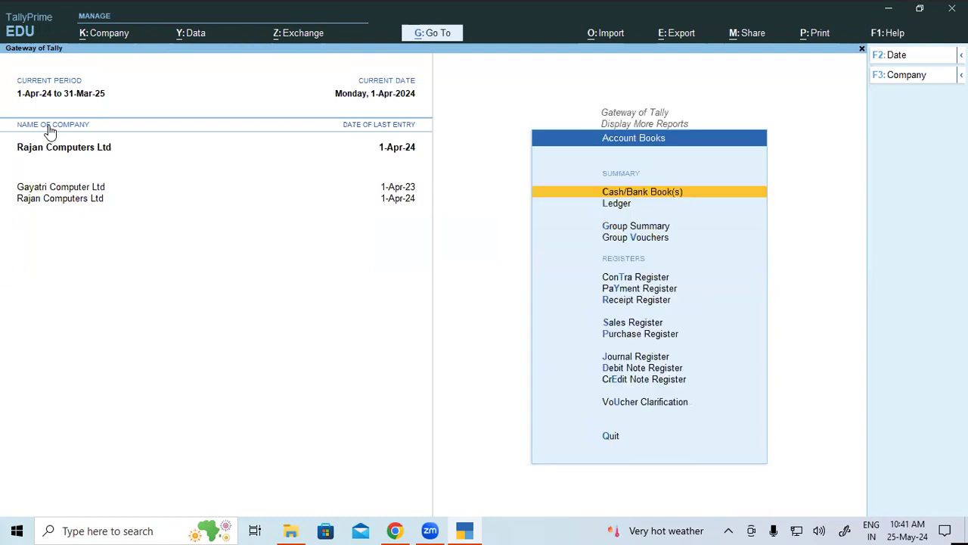
pyautogui.press('Down')
pyautogui.press('Return')
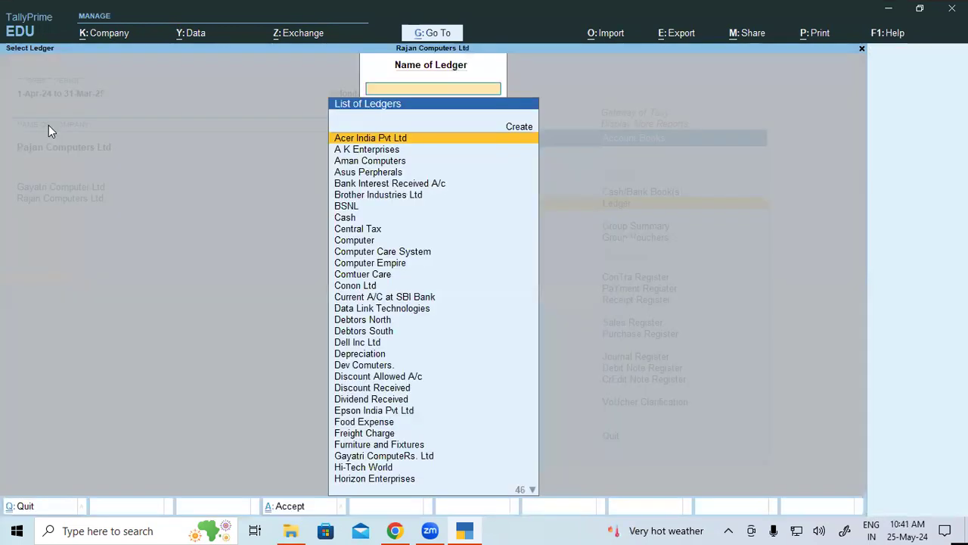
# Step: Display the ledger vouchers of the Computer asset ledger
pyautogui.press('Down')
pyautogui.write('Com')
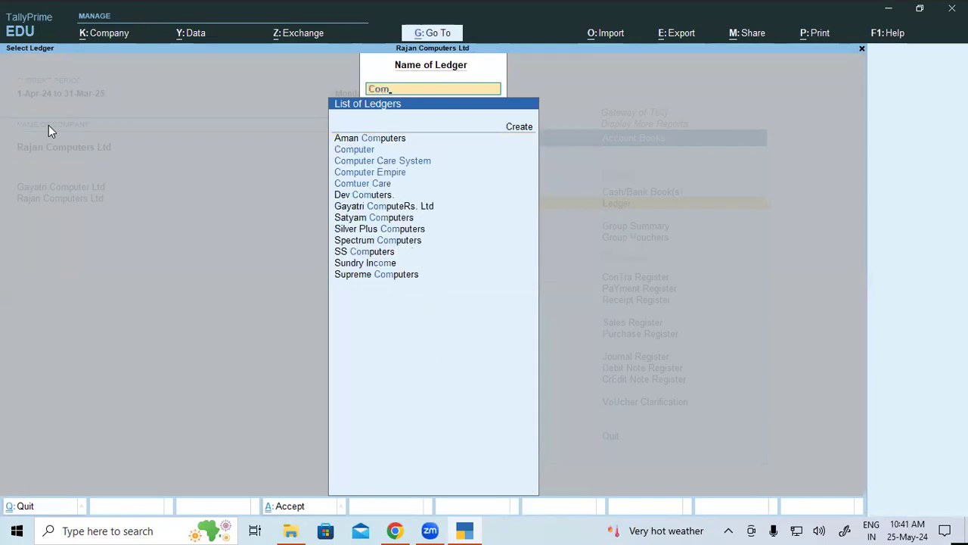
pyautogui.press('Down')
pyautogui.press('Down')
pyautogui.press('Up')
pyautogui.press('Return')
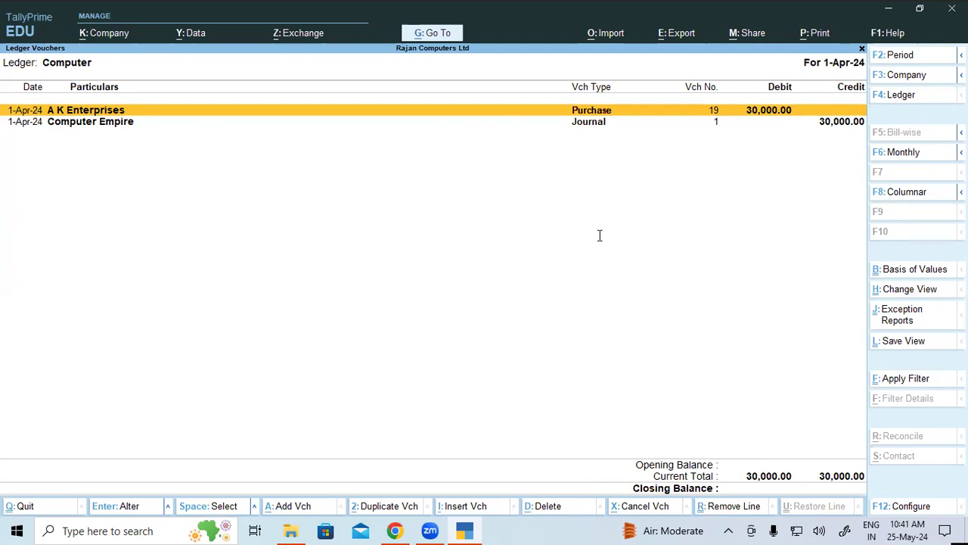
# Step: Switch to the PDF notes in Chrome and review the Depreciation, Provision for Depreciation and Loss on Sales of Assets ledgers for the asset sale
pyautogui.hotkey('alt', 'Tab')
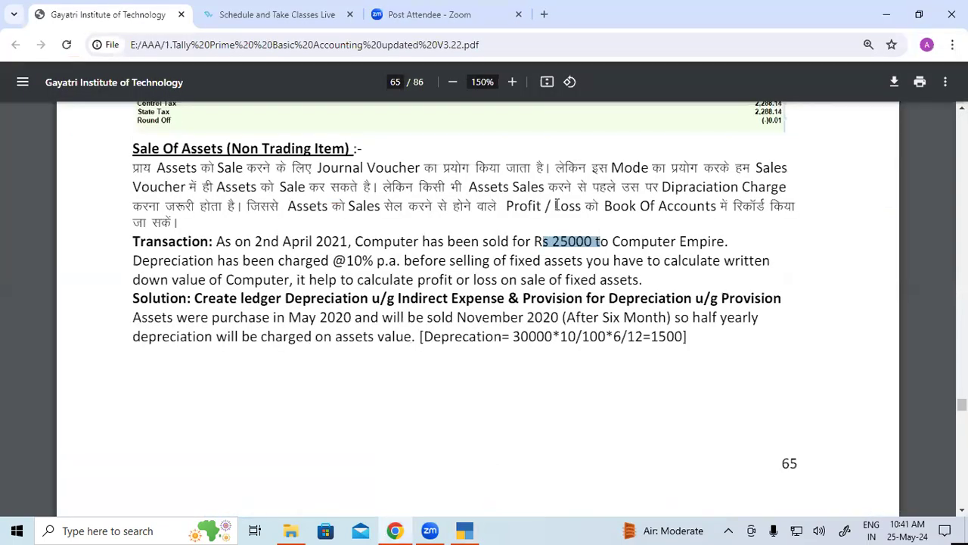
pyautogui.moveTo(619, 298); pyautogui.dragTo(707, 298)
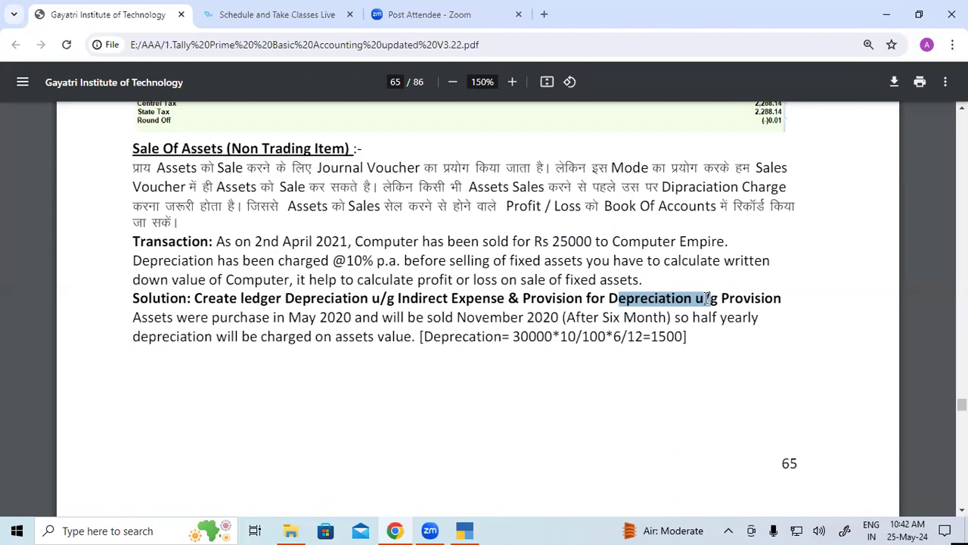
pyautogui.moveTo(706, 298); pyautogui.dragTo(712, 298)
pyautogui.scroll(-4, 542, 319)
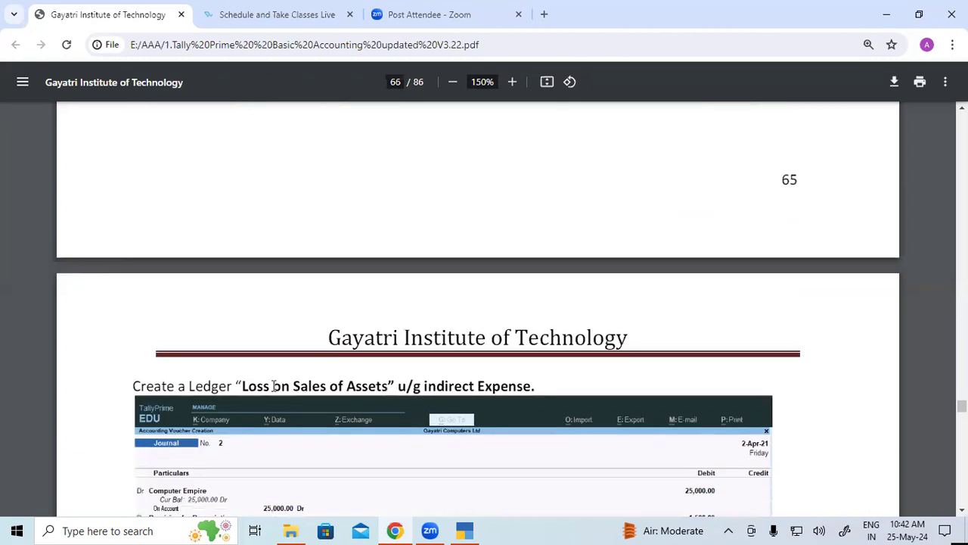
pyautogui.moveTo(244, 388); pyautogui.dragTo(388, 386)
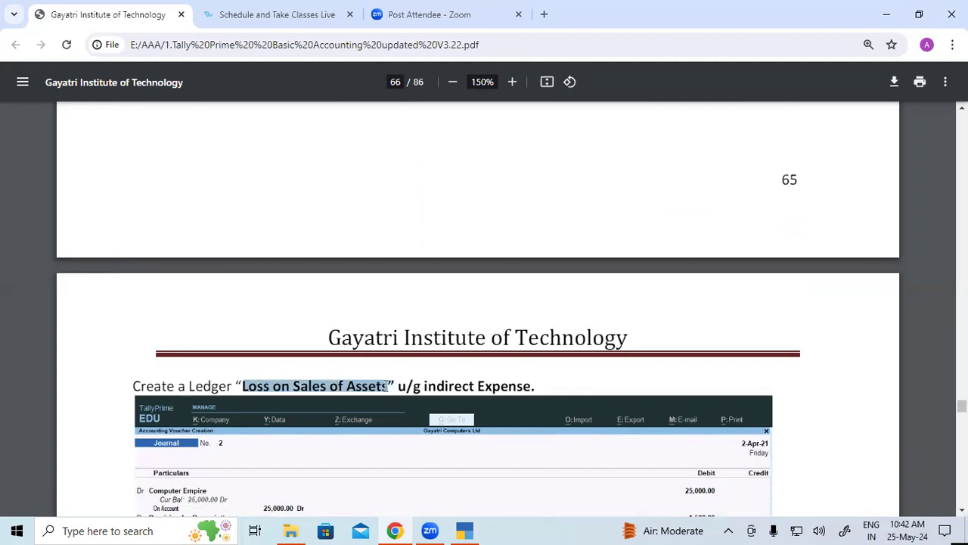
pyautogui.scroll(4, 376, 355)
pyautogui.moveTo(286, 299); pyautogui.dragTo(328, 301)
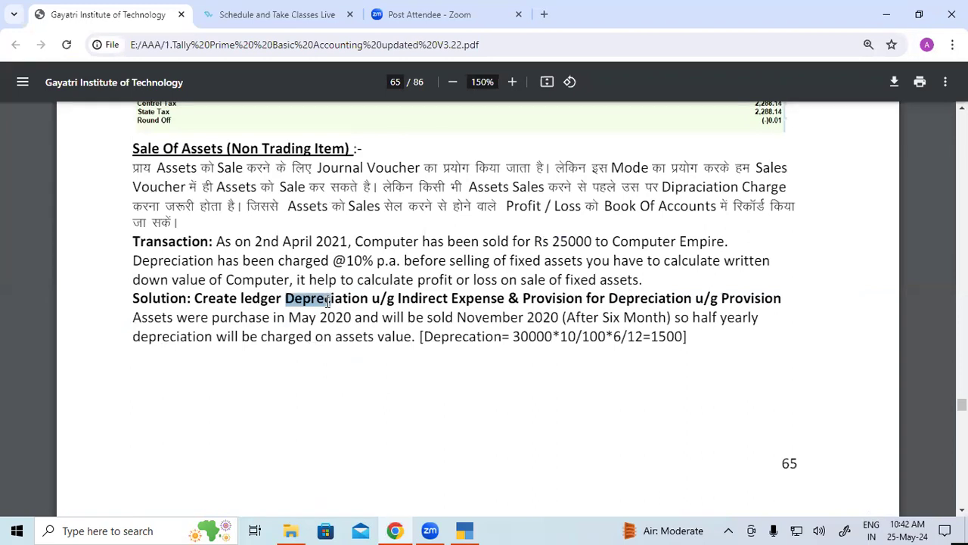
pyautogui.moveTo(327, 301); pyautogui.dragTo(331, 301)
# Step: Review the sample depreciation journal and Profit & Loss Account on page 66 of the notes
pyautogui.hotkey('alt', 'Tab')
pyautogui.click(155, 299)
pyautogui.scroll(-10, 209, 338)
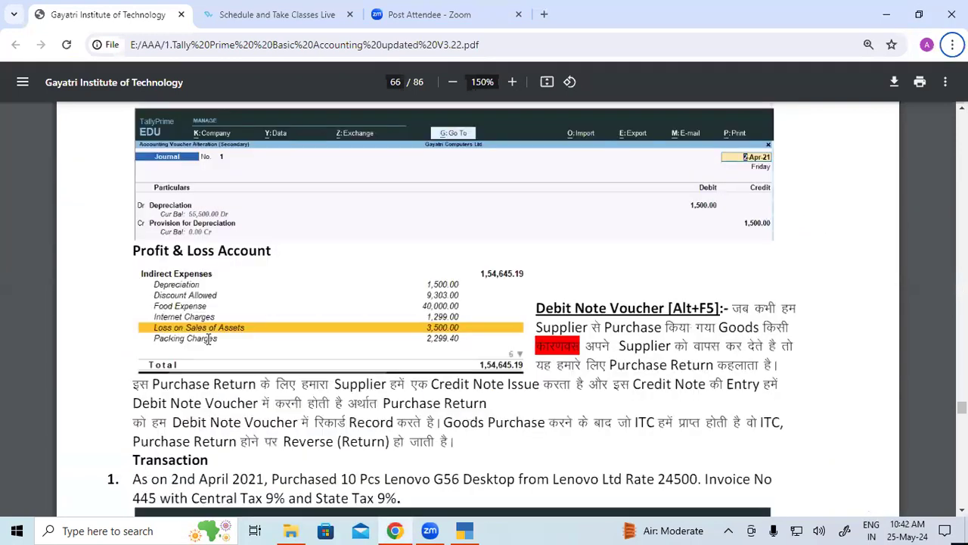
# Step: Examine the Profit & Loss Account example and its Indirect Expenses lines on page 66 of the notes
pyautogui.scroll(-1, 209, 338)
pyautogui.moveTo(133, 155); pyautogui.dragTo(274, 161)
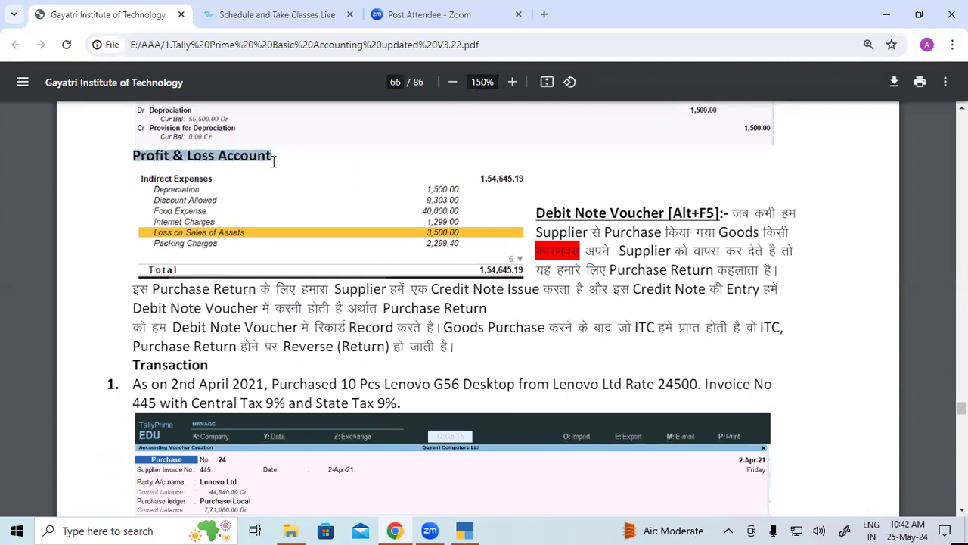
pyautogui.click(177, 195)
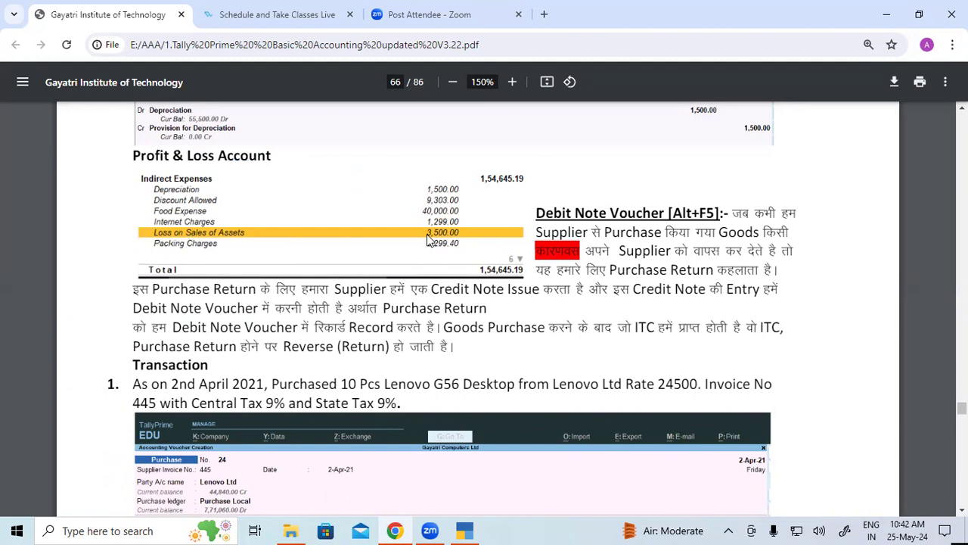
# Step: Switch to TallyPrime, leave the Computer ledger vouchers and open the Profit & Loss A/c report
pyautogui.hotkey('alt', 'Tab')
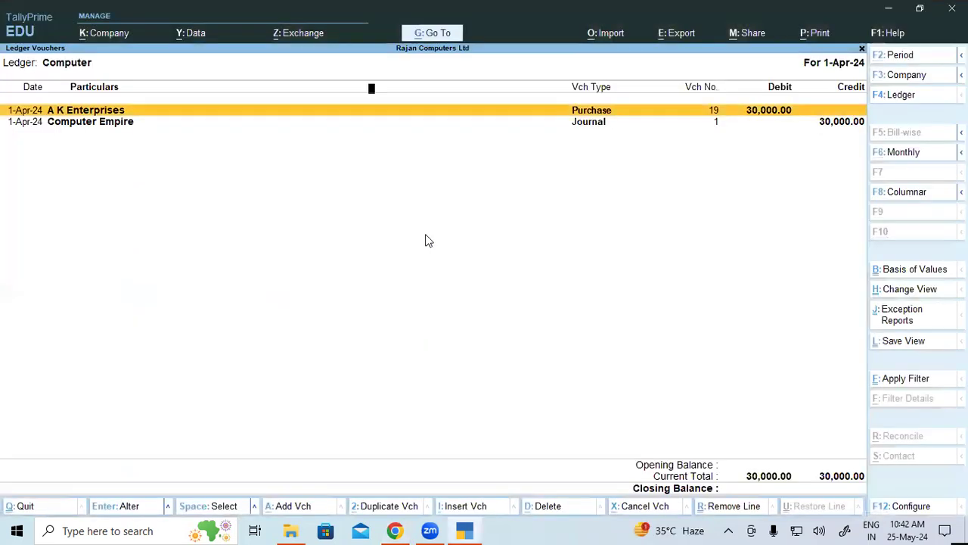
pyautogui.press('Escape')
pyautogui.press('Escape')
pyautogui.press('Escape')
pyautogui.press('Up')
pyautogui.press('Up')
pyautogui.press('Up')
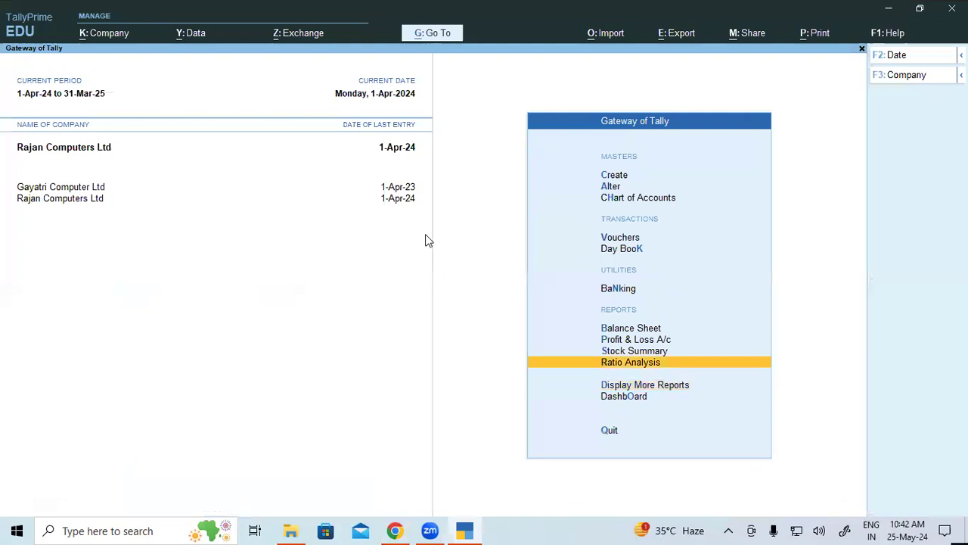
pyautogui.press('Return')
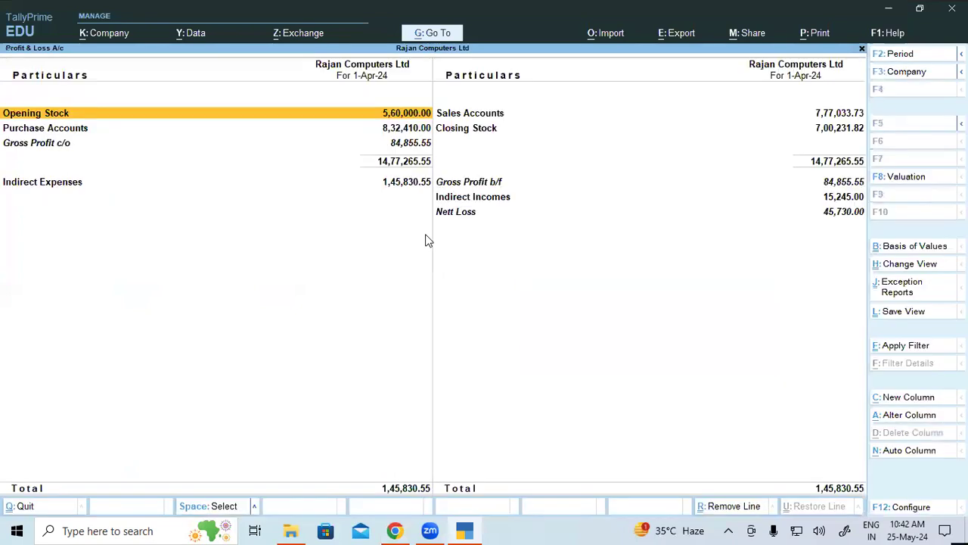
# Step: Show the Profit & Loss A/c in detail and check the Depreciation and Loss on Sales of Assets lines under Indirect Expenses
pyautogui.hotkey('alt', 'F5')
pyautogui.press('Down')
pyautogui.press('Down')
pyautogui.press('Down')
pyautogui.press('Down')
pyautogui.press('Down')
pyautogui.press('Down')
pyautogui.press('Down')
pyautogui.press('Down')
pyautogui.press('Down')
pyautogui.press('Down')
pyautogui.press('Down')
pyautogui.press('Down')
pyautogui.press('Down')
pyautogui.press('Down')
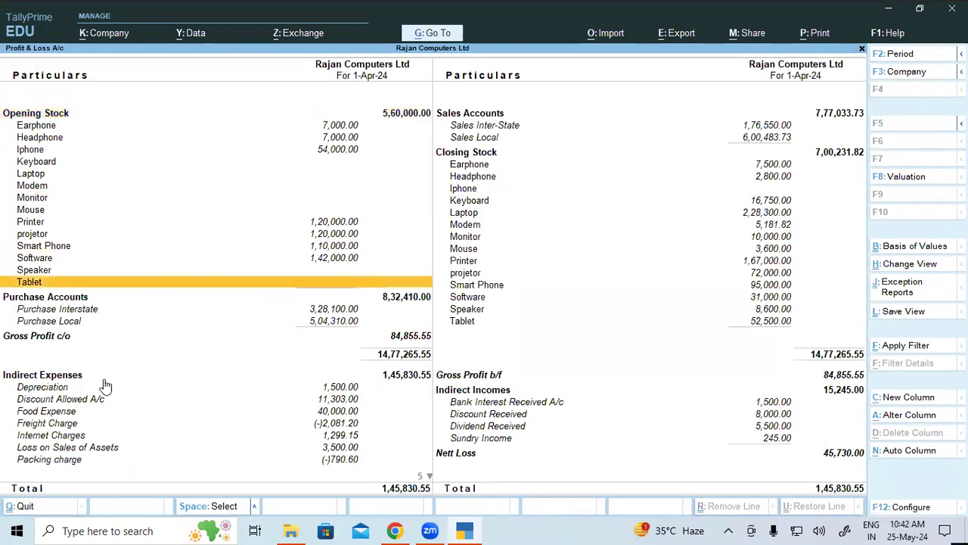
pyautogui.click(34, 390)
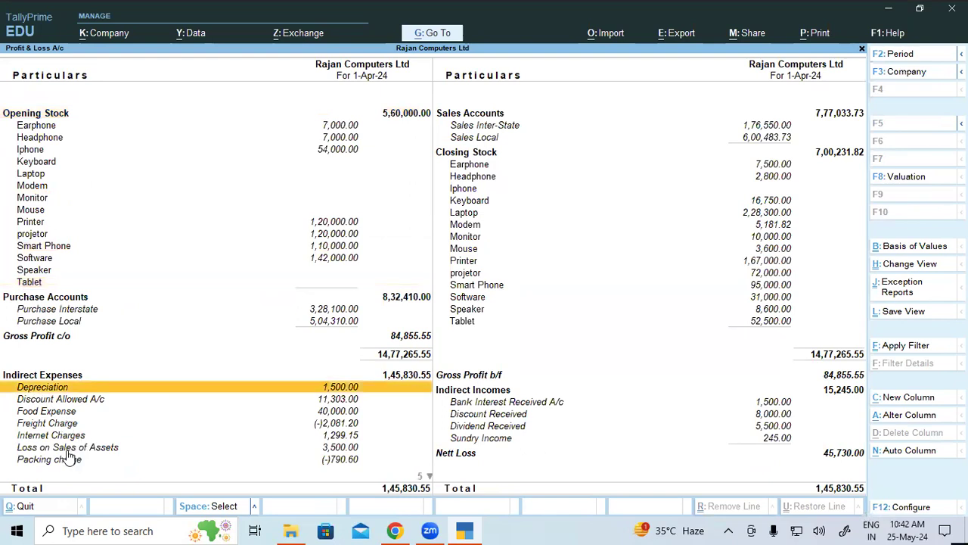
pyautogui.click(66, 449)
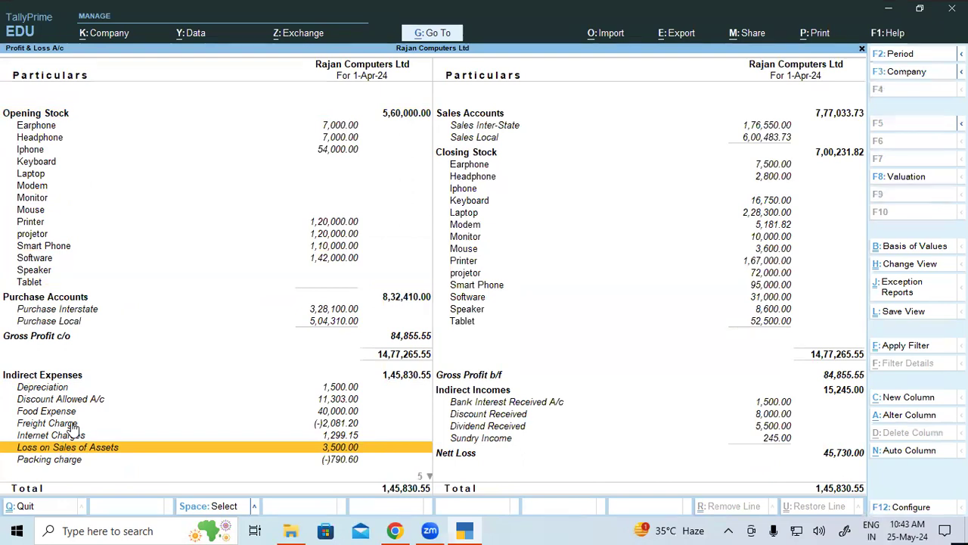
# Step: Switch to the PDF notes in Chrome and review the Debit Note Voucher introduction and the sample asset-sale journals on page 66
pyautogui.hotkey('alt', 'Tab')
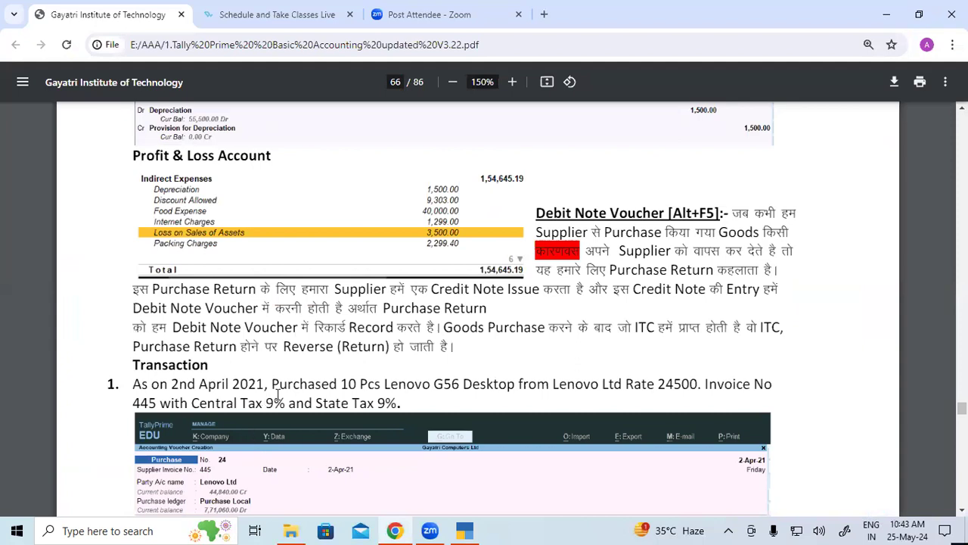
pyautogui.moveTo(537, 211); pyautogui.dragTo(679, 287)
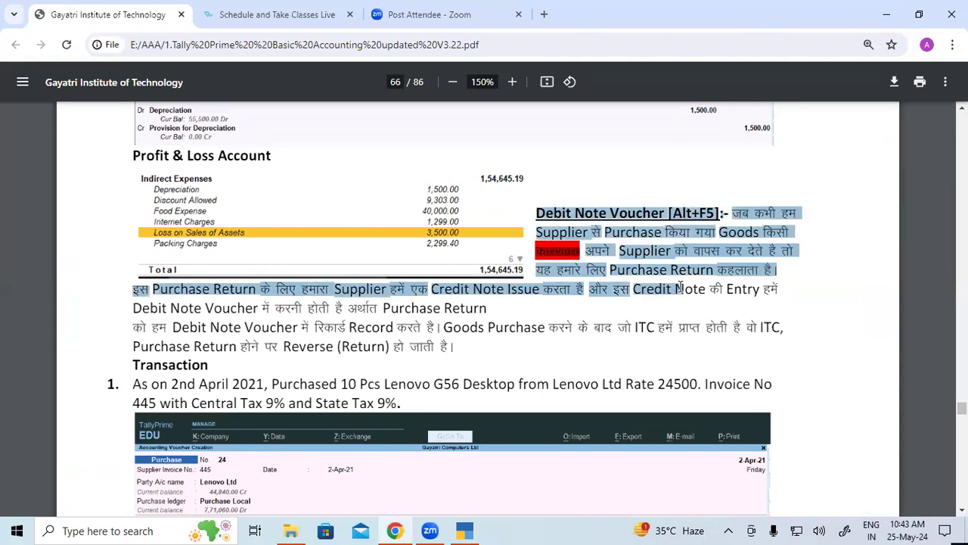
pyautogui.click(491, 231)
pyautogui.scroll(4, 489, 232)
pyautogui.scroll(1, 490, 231)
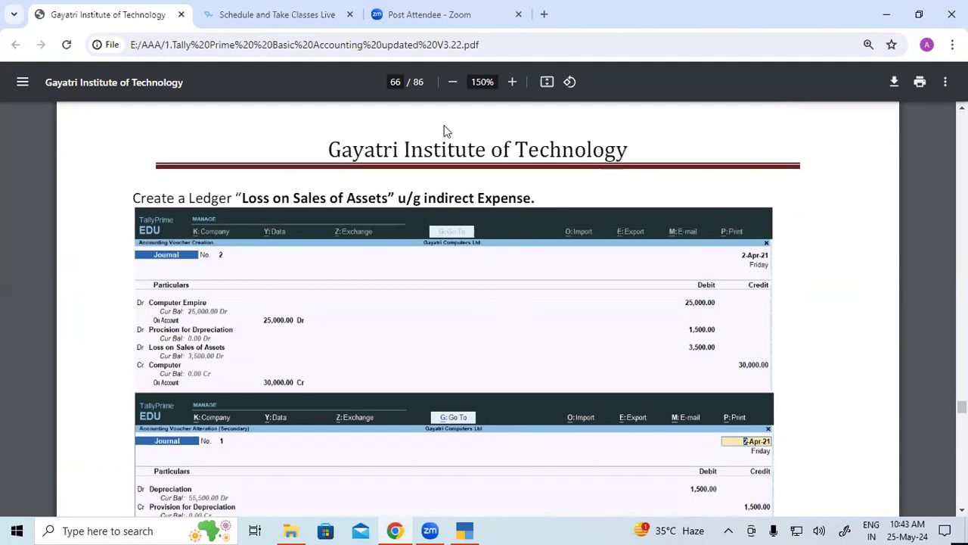
pyautogui.scroll(-4, 445, 137)
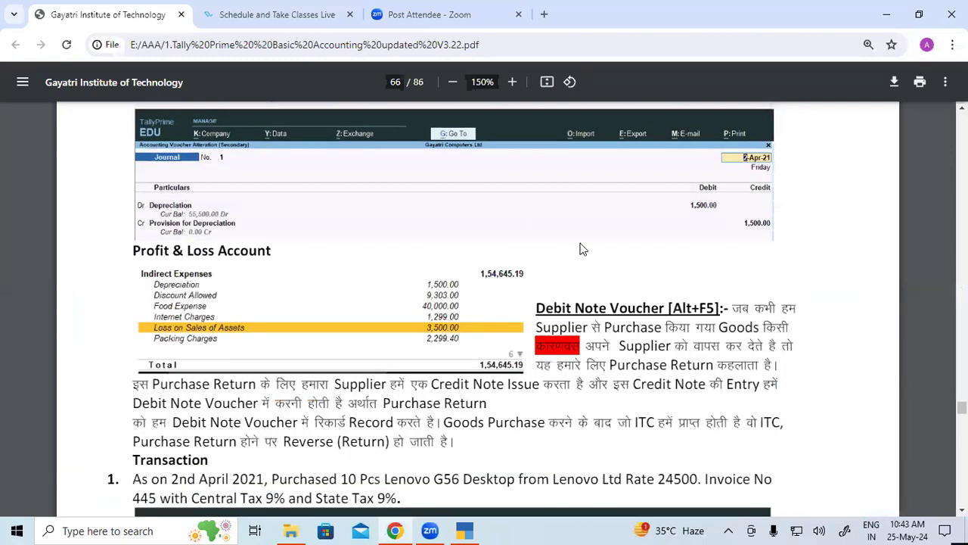